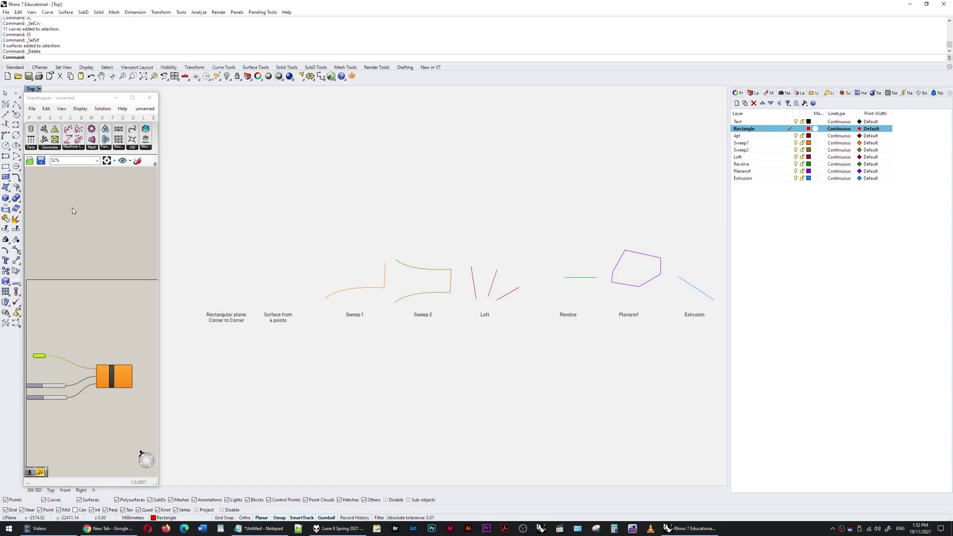
Create a corner-to-corner rectangular plane above the "Rectangular plane: Corner to Corner" label
{"action": "left_click", "coordinate": [5, 188]}
{"action": "left_click", "coordinate": [208, 282]}
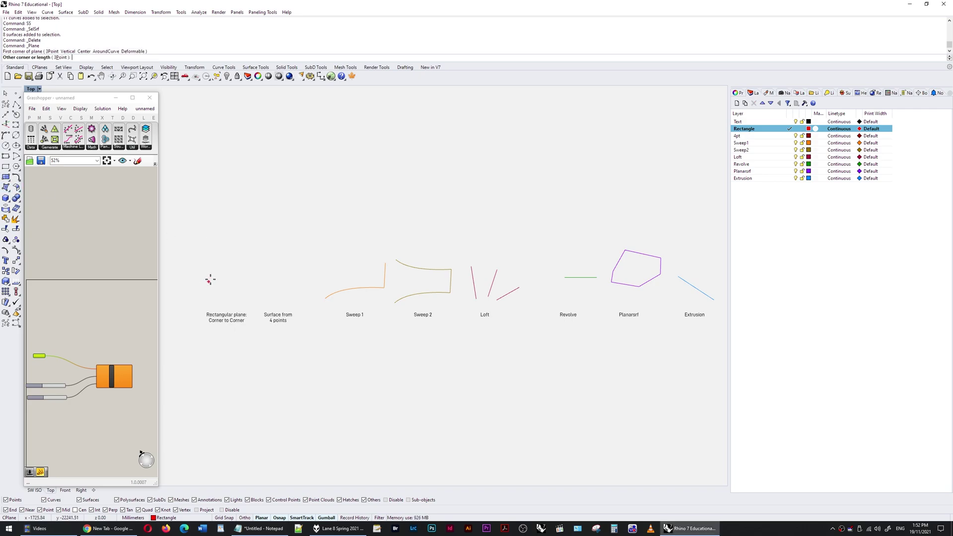
{"action": "left_click", "coordinate": [244, 244]}
Make the 4pt layer current and create an irregular four-sided corner-point surface above the "Surface from 4 points" label
{"action": "left_click", "coordinate": [789, 135]}
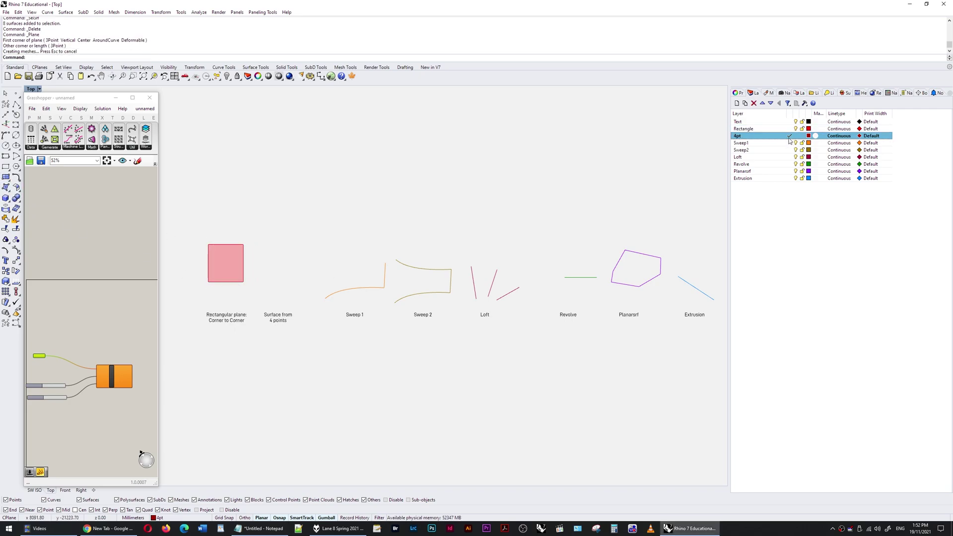
{"action": "left_click", "coordinate": [6, 187]}
{"action": "left_click", "coordinate": [259, 249]}
{"action": "left_click", "coordinate": [283, 248]}
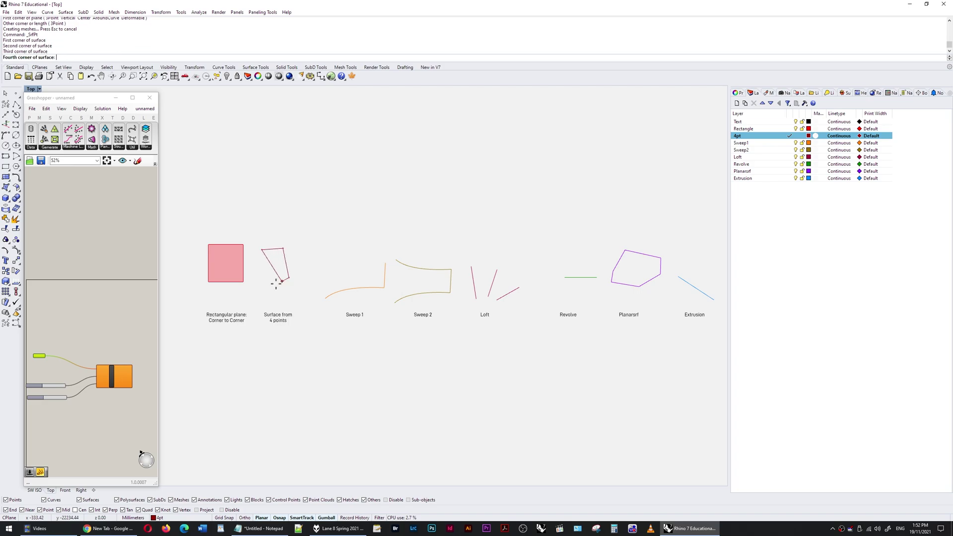
{"action": "left_click", "coordinate": [289, 279]}
{"action": "left_click", "coordinate": [255, 289]}
Create a Sweep1 surface with the long orange curve as the rail and the short upright curve as the shape
{"action": "right_click", "coordinate": [389, 239]}
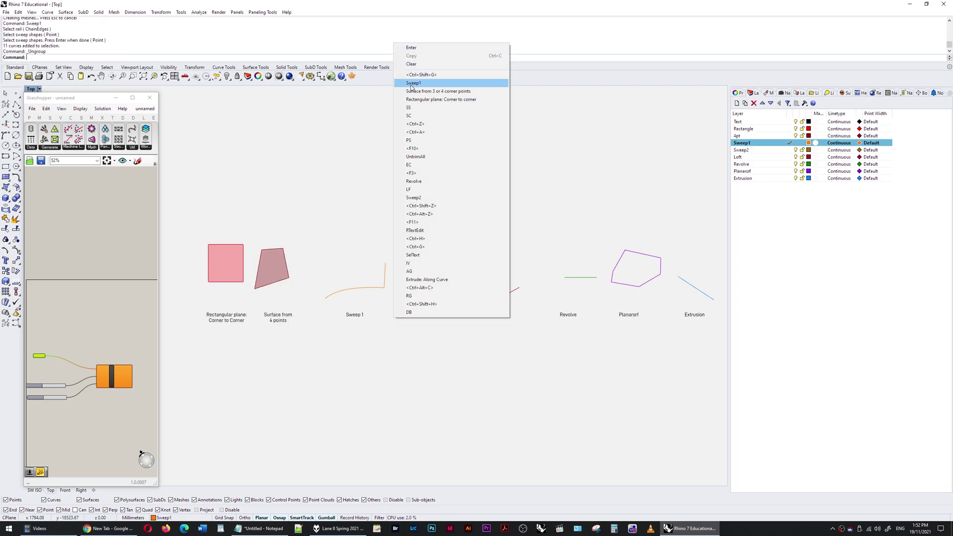
{"action": "left_click", "coordinate": [427, 85]}
{"action": "left_click", "coordinate": [356, 290]}
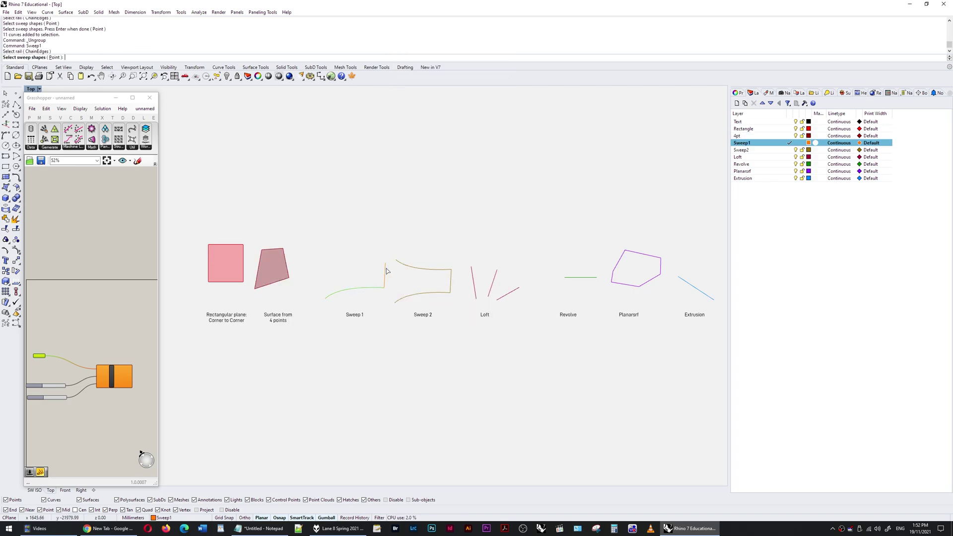
{"action": "left_click", "coordinate": [385, 271]}
{"action": "key", "text": "Return"}
{"action": "key", "text": "Return"}
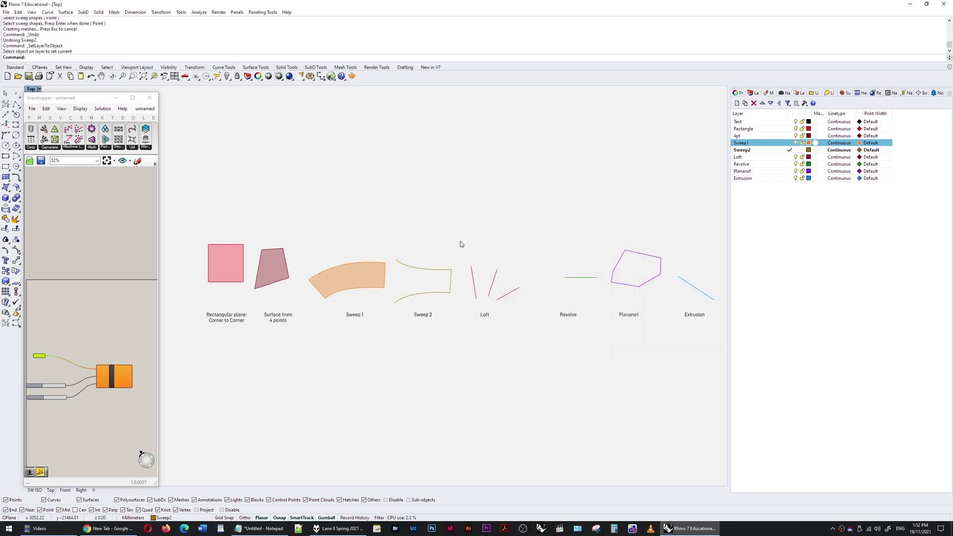
Create a Sweep2 surface using the upper and lower olive curves as rails and the short line joining them as the shape
{"action": "right_click", "coordinate": [488, 66]}
{"action": "left_click", "coordinate": [501, 91]}
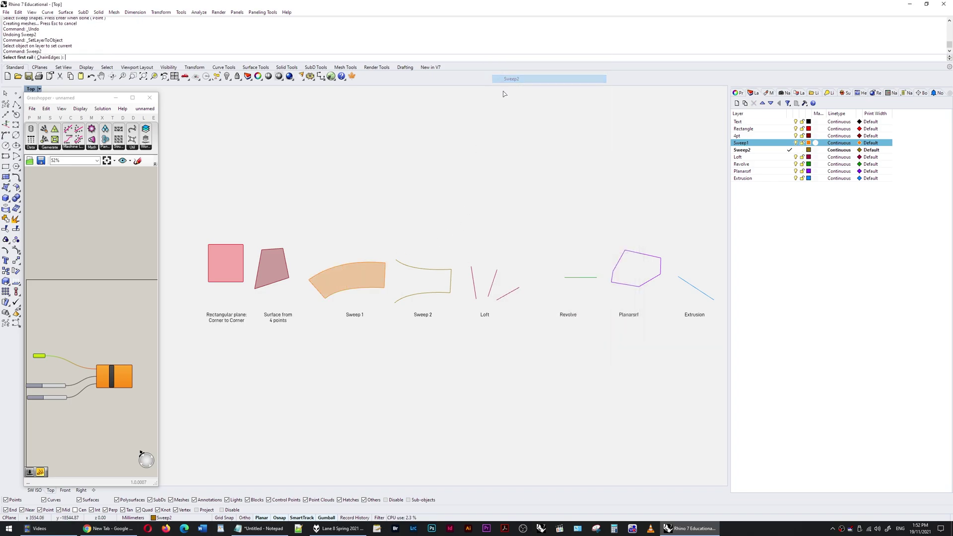
{"action": "left_click", "coordinate": [418, 270]}
{"action": "left_click", "coordinate": [438, 290]}
{"action": "left_click", "coordinate": [452, 284]}
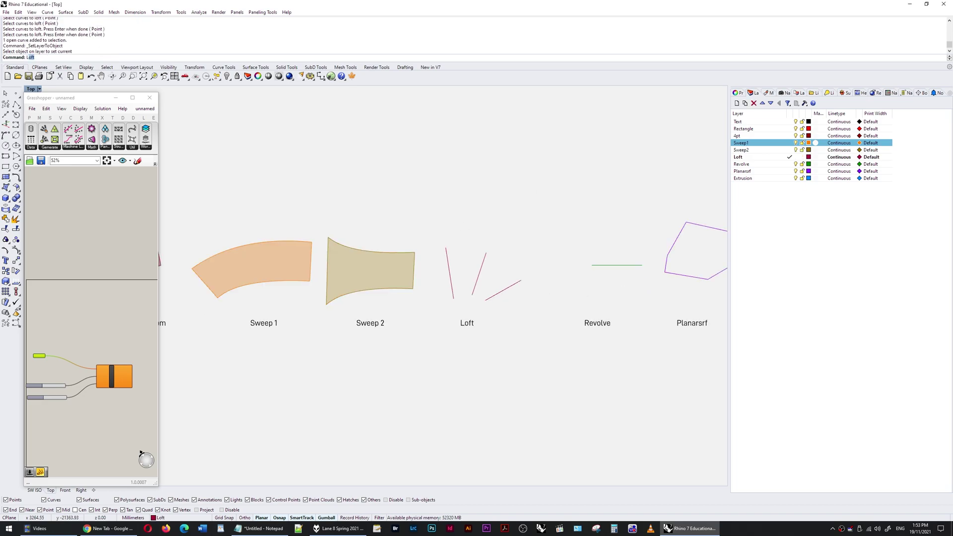
Loft the three lines above the Loft label in order, with Normal style and no simplification
{"action": "key", "text": "Return"}
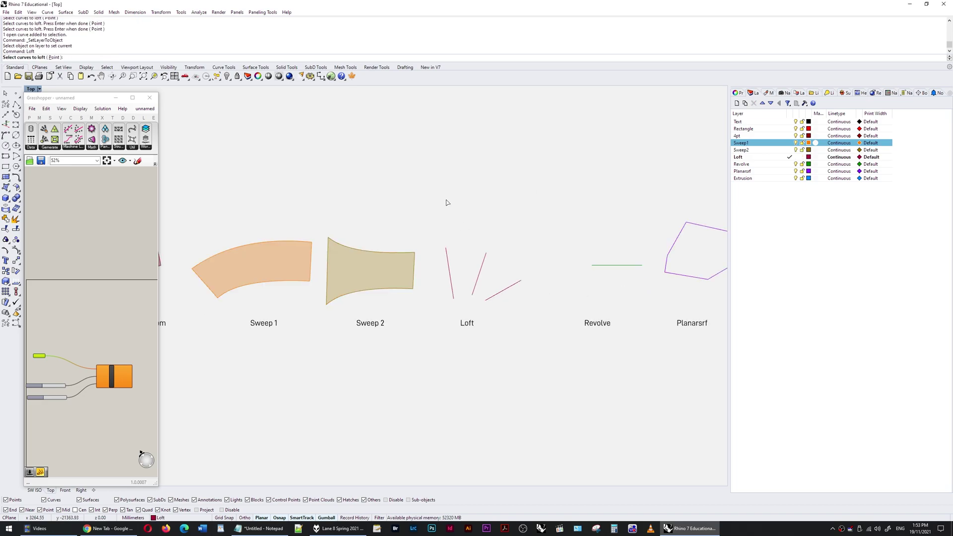
{"action": "left_click", "coordinate": [456, 269]}
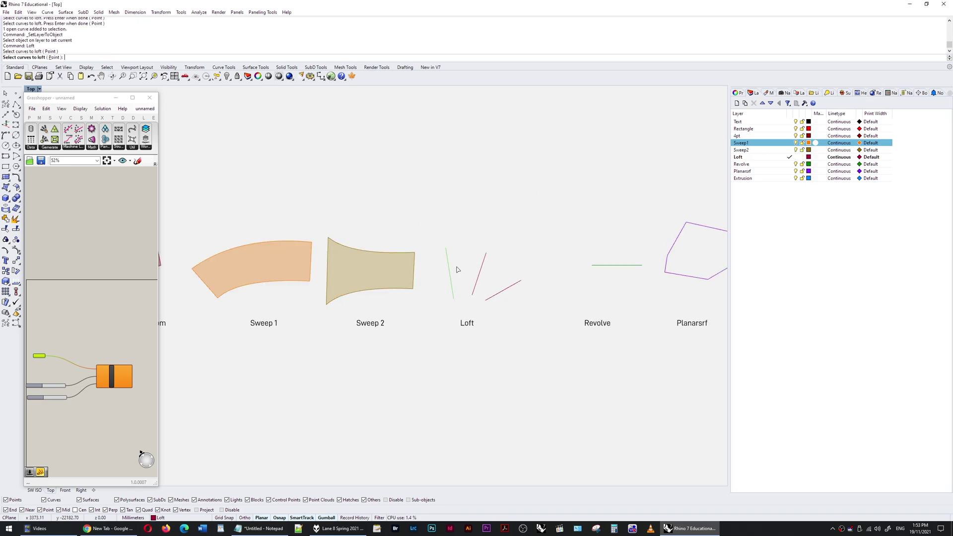
{"action": "left_click", "coordinate": [484, 265]}
{"action": "left_click", "coordinate": [509, 287]}
{"action": "key", "text": "Return"}
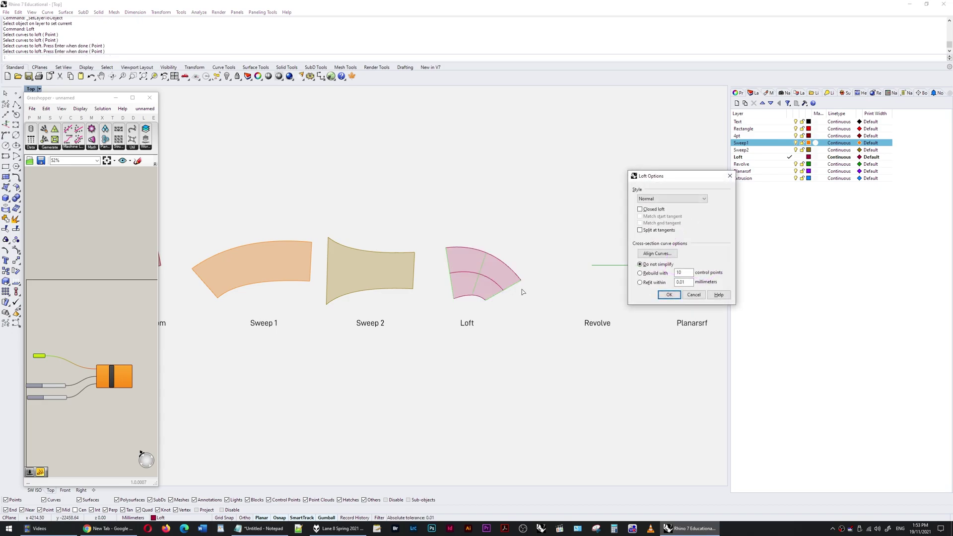
{"action": "left_click", "coordinate": [665, 295]}
{"action": "scroll", "coordinate": [295, 310], "scroll_direction": "down", "scroll_amount": 3}
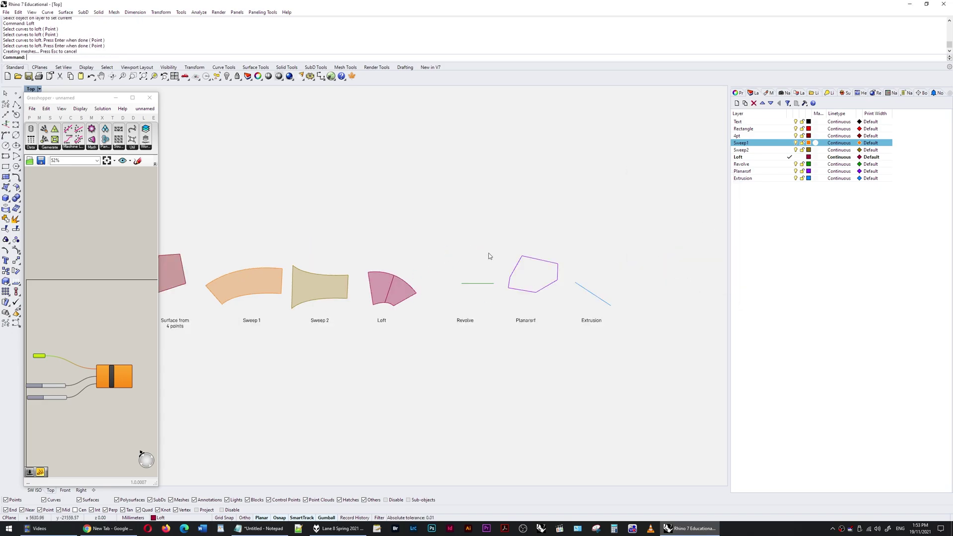
Switch to the SW ISO view and make the layer of the wavy curve above the Revolve label current
{"action": "left_click", "coordinate": [42, 491]}
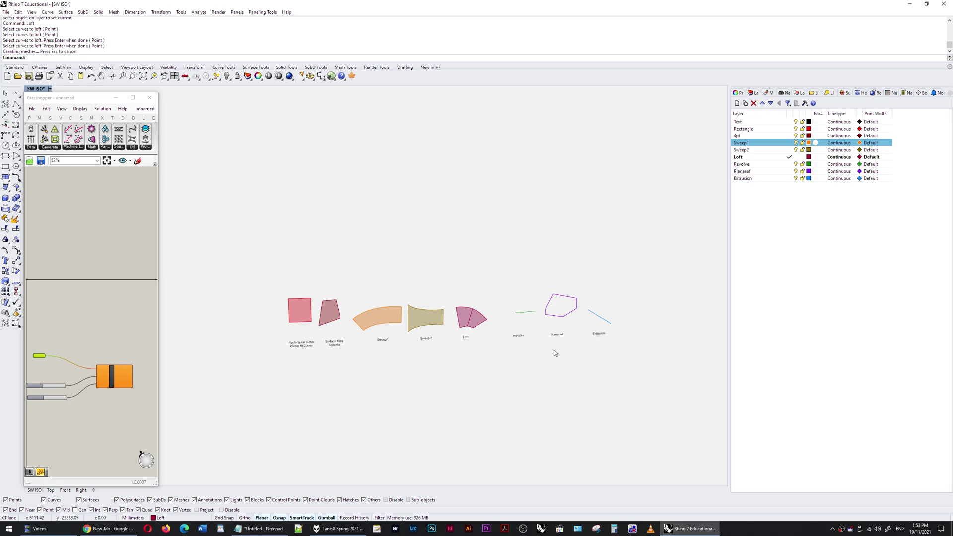
{"action": "right_click_drag", "start_coordinate": [555, 353], "coordinate": [572, 276]}
{"action": "scroll", "coordinate": [568, 276], "scroll_direction": "up", "scroll_amount": 6}
{"action": "left_click", "coordinate": [467, 313]}
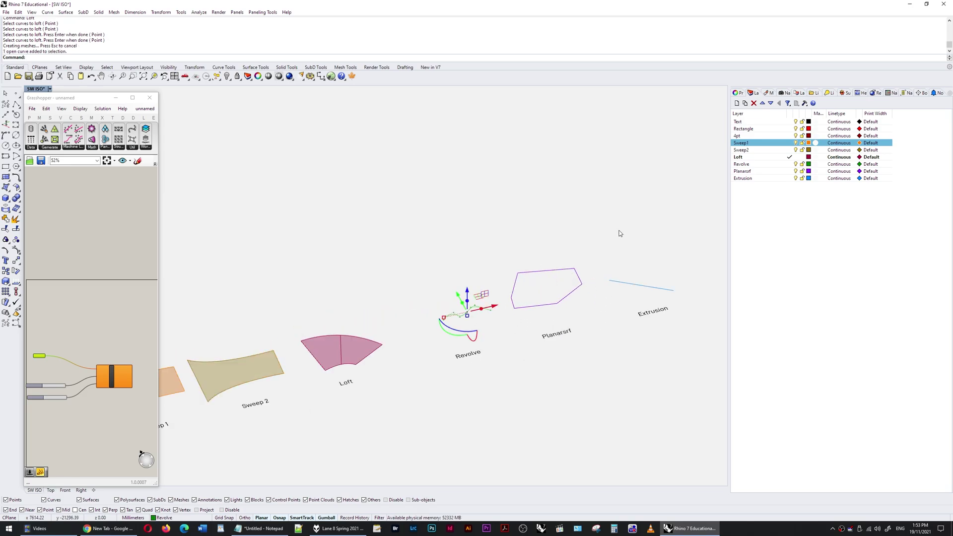
{"action": "key", "text": "F4"}
Revolve the wavy curve 360 degrees from start angle 0 about a vertical axis through the curve's left endpoint
{"action": "type", "text": "RV"}
{"action": "key", "text": "Return"}
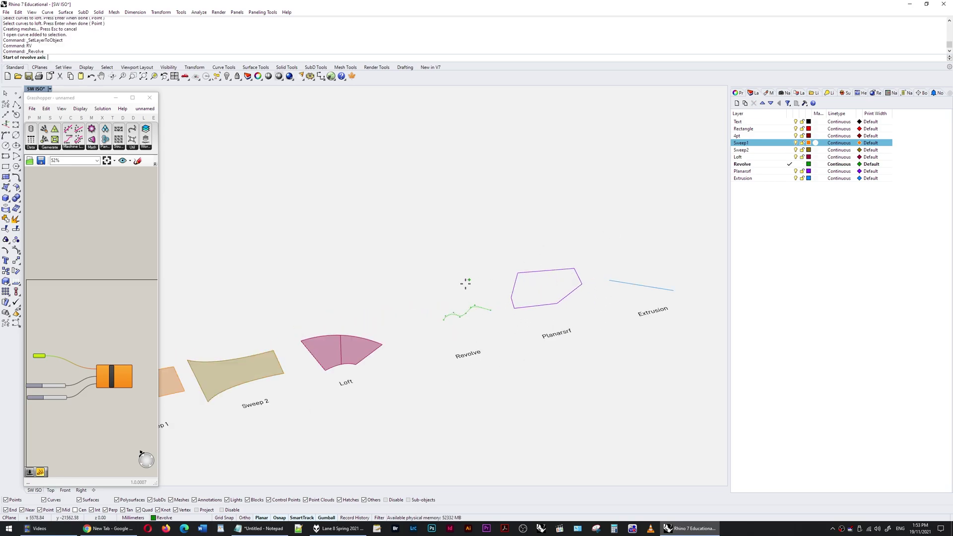
{"action": "left_click", "coordinate": [443, 320]}
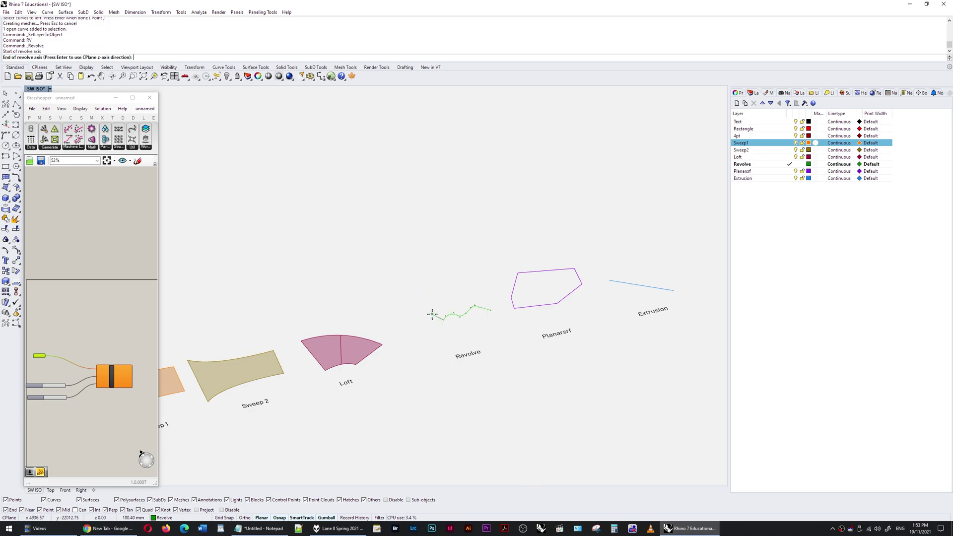
{"action": "left_click", "coordinate": [443, 320], "text": "ctrl"}
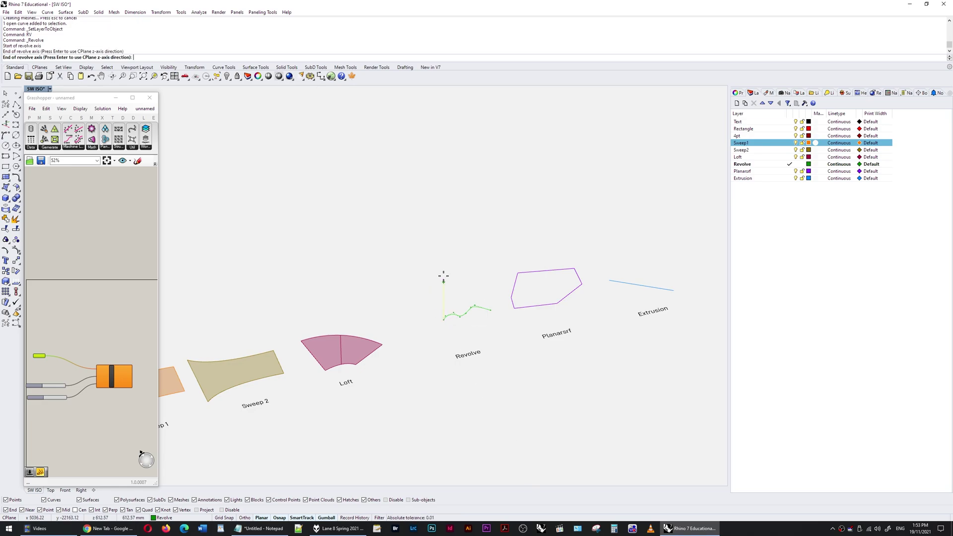
{"action": "scroll", "coordinate": [444, 265], "scroll_direction": "up", "scroll_amount": 2}
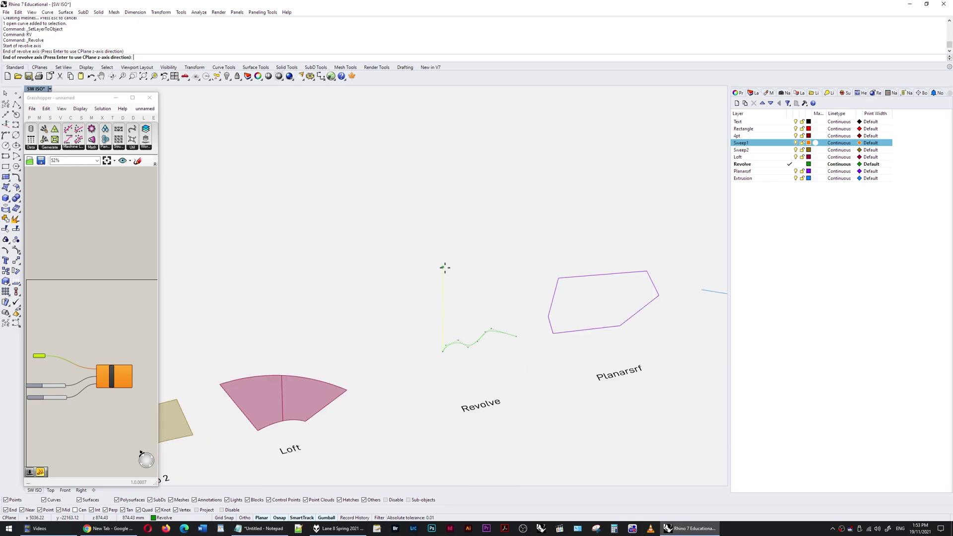
{"action": "left_click", "coordinate": [446, 261]}
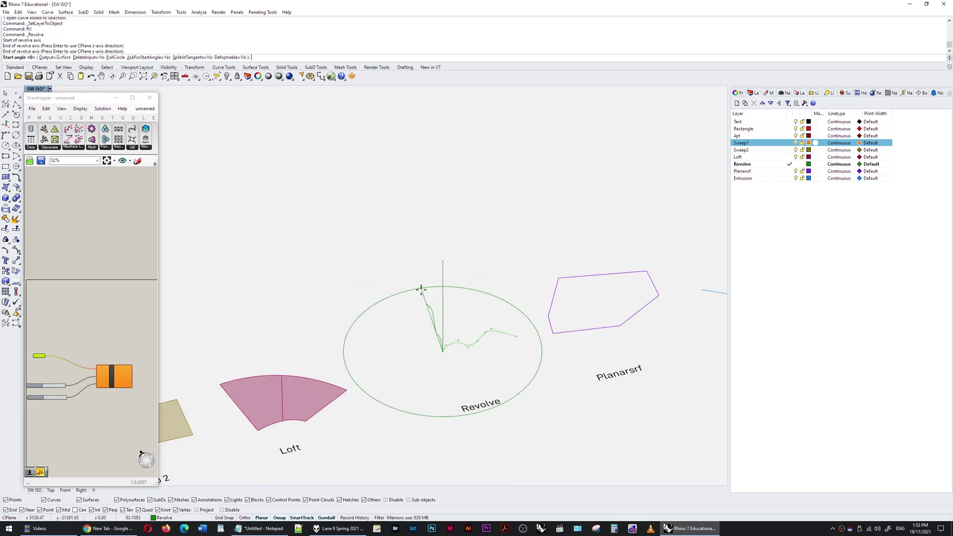
{"action": "key", "text": "Return"}
{"action": "key", "text": "Return"}
{"action": "key", "text": "Escape"}
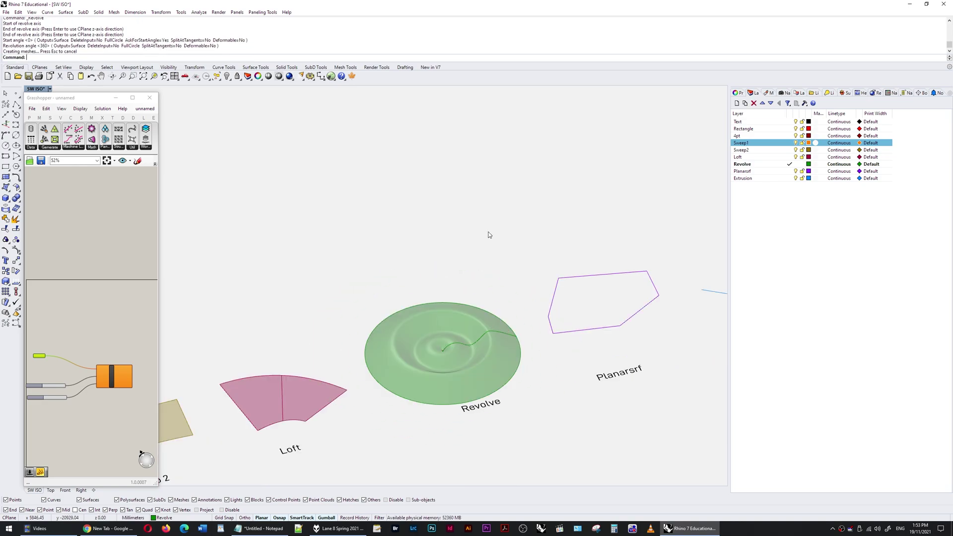
Make the Planarsrf layer current from the closed purple polygon and fill that polygon with a planar surface
{"action": "scroll", "coordinate": [517, 238], "scroll_direction": "down", "scroll_amount": 6}
{"action": "right_click_drag", "start_coordinate": [517, 240], "coordinate": [500, 294]}
{"action": "scroll", "coordinate": [593, 265], "scroll_direction": "up", "scroll_amount": 6}
{"action": "right_click_drag", "start_coordinate": [587, 269], "coordinate": [559, 268]}
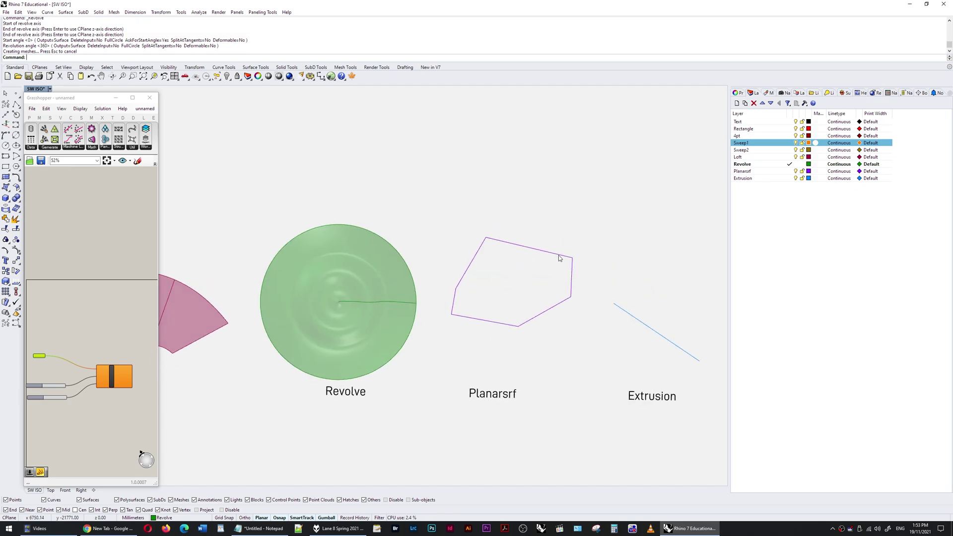
{"action": "left_click", "coordinate": [559, 255]}
{"action": "key", "text": "F4"}
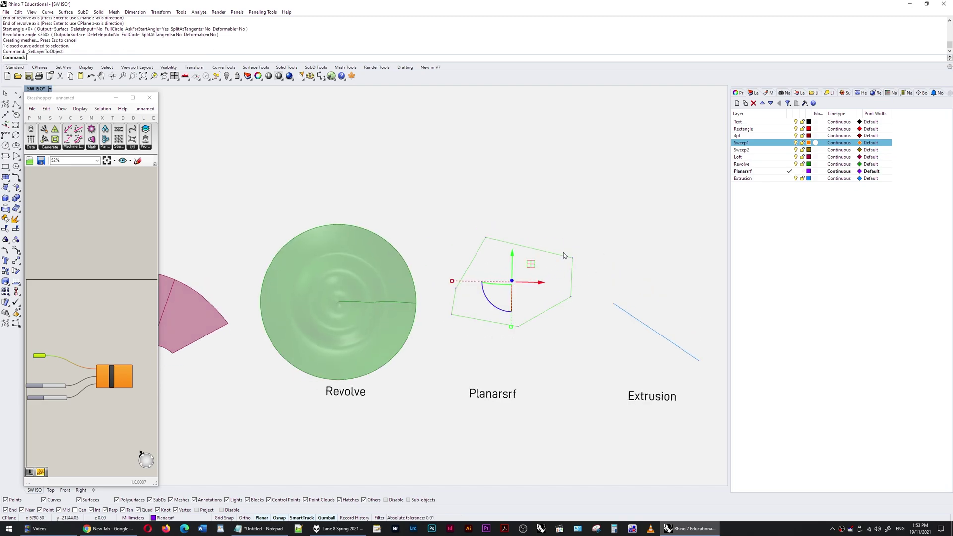
{"action": "type", "text": "PS"}
{"action": "key", "text": "Return"}
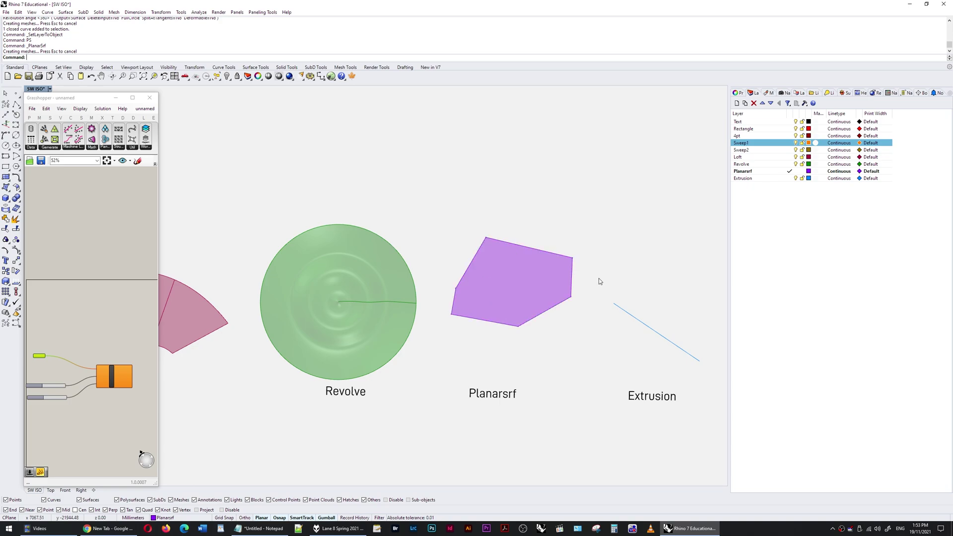
Examine the object properties of the purple planar surface, including its isocurve settings, and select the revolved surface for comparison
{"action": "right_click_drag", "start_coordinate": [506, 308], "coordinate": [524, 307]}
{"action": "left_click", "coordinate": [526, 297]}
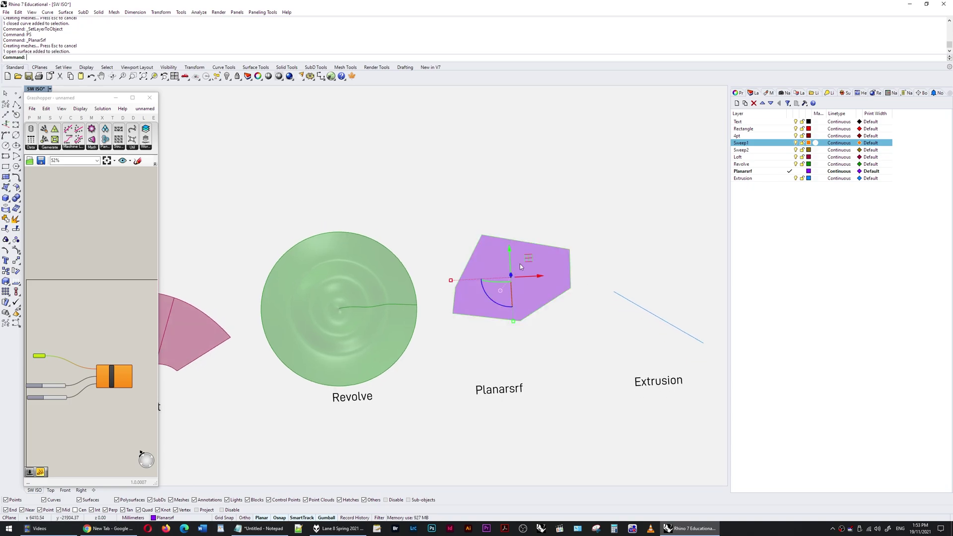
{"action": "left_click", "coordinate": [738, 94]}
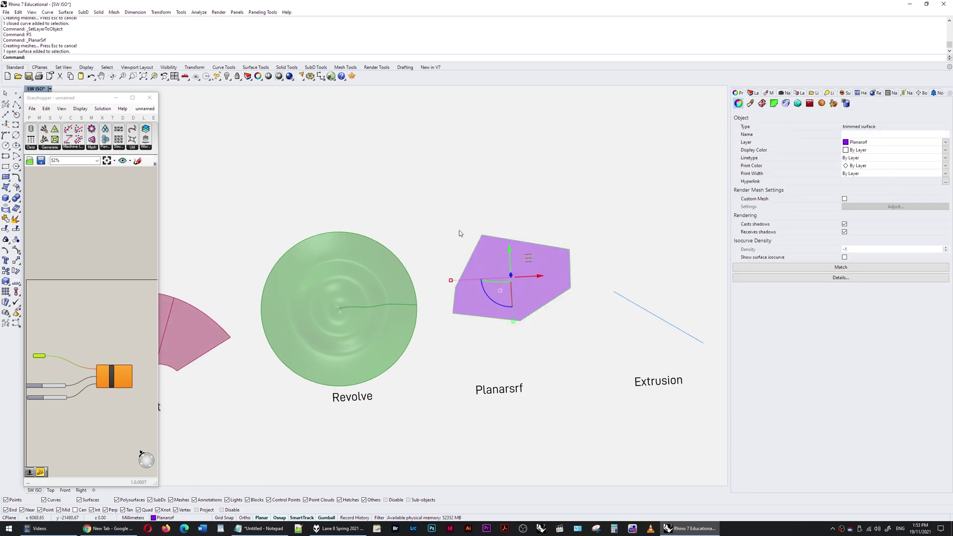
{"action": "scroll", "coordinate": [434, 219], "scroll_direction": "down", "scroll_amount": 2}
{"action": "left_click", "coordinate": [380, 292]}
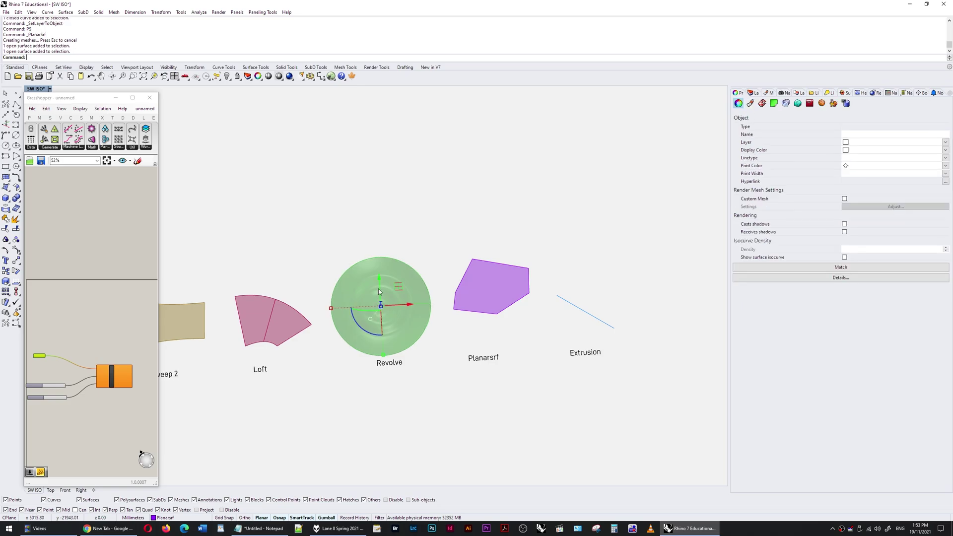
Extrude the blue line on the Extrusion layer about 615 mm in a custom direction picked from its lower endpoint
{"action": "left_click", "coordinate": [594, 246]}
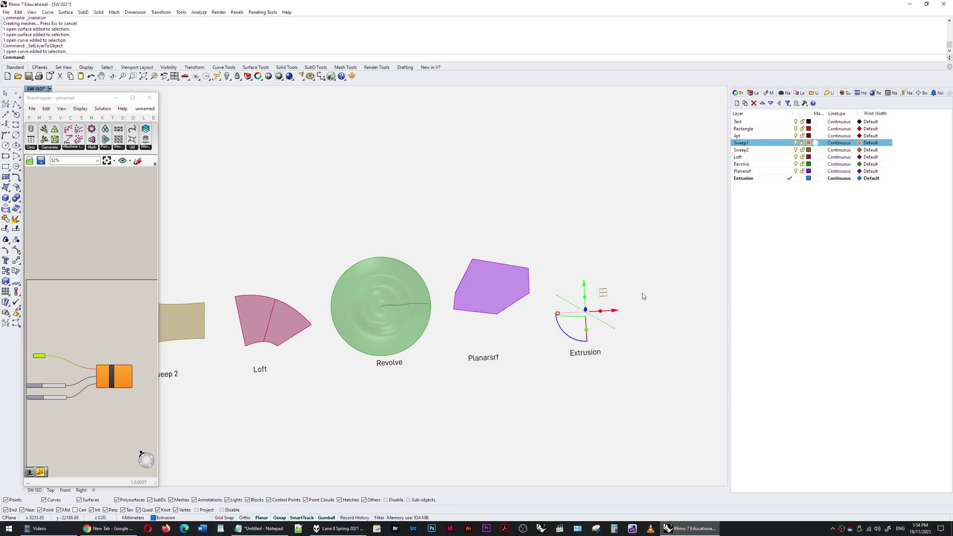
{"action": "type", "text": "EC"}
{"action": "key", "text": "Return"}
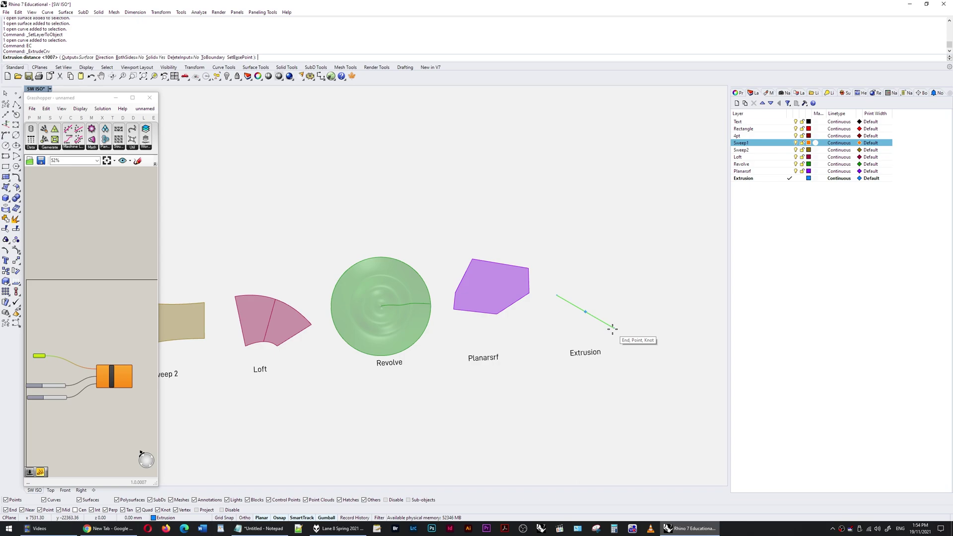
{"action": "key", "text": "Return"}
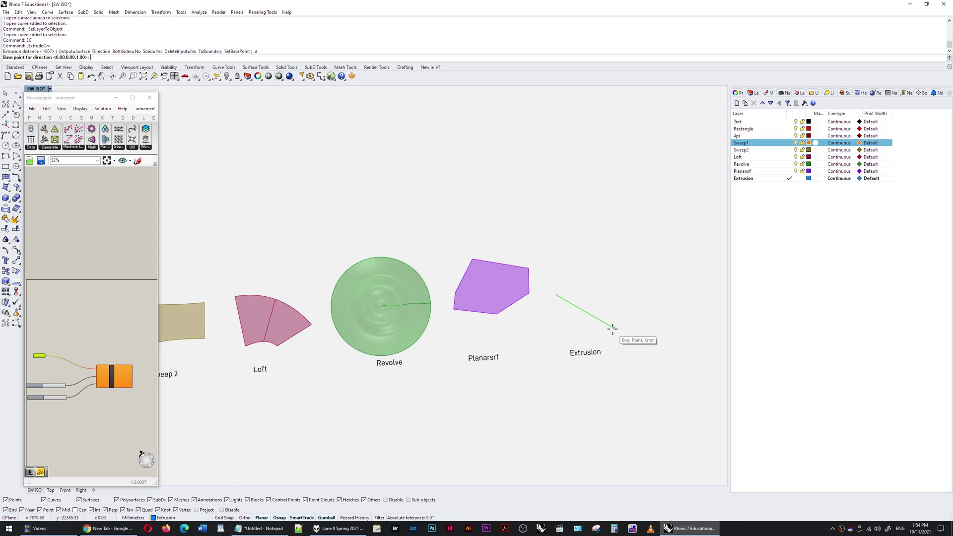
{"action": "left_click", "coordinate": [615, 327]}
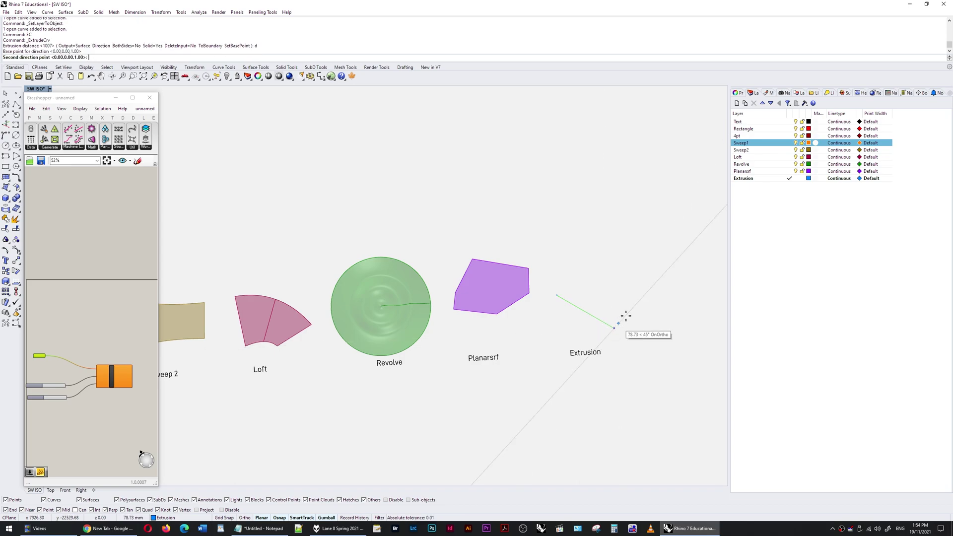
{"action": "left_click", "coordinate": [641, 292]}
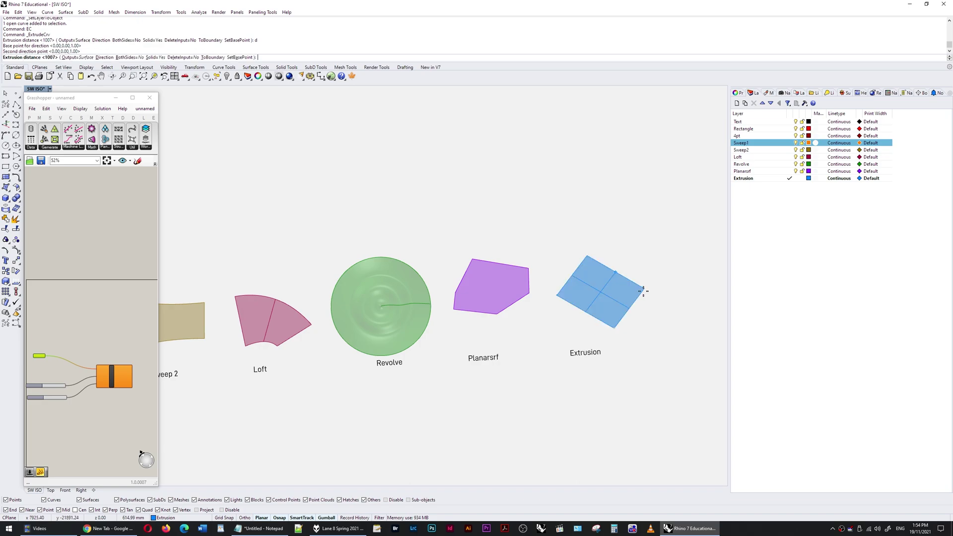
{"action": "left_click", "coordinate": [646, 292]}
Select all surfaces, turn on their surface isocurves, and display the result in the Top view
{"action": "scroll", "coordinate": [651, 356], "scroll_direction": "down", "scroll_amount": 5}
{"action": "right_click_drag", "start_coordinate": [651, 356], "coordinate": [642, 366]}
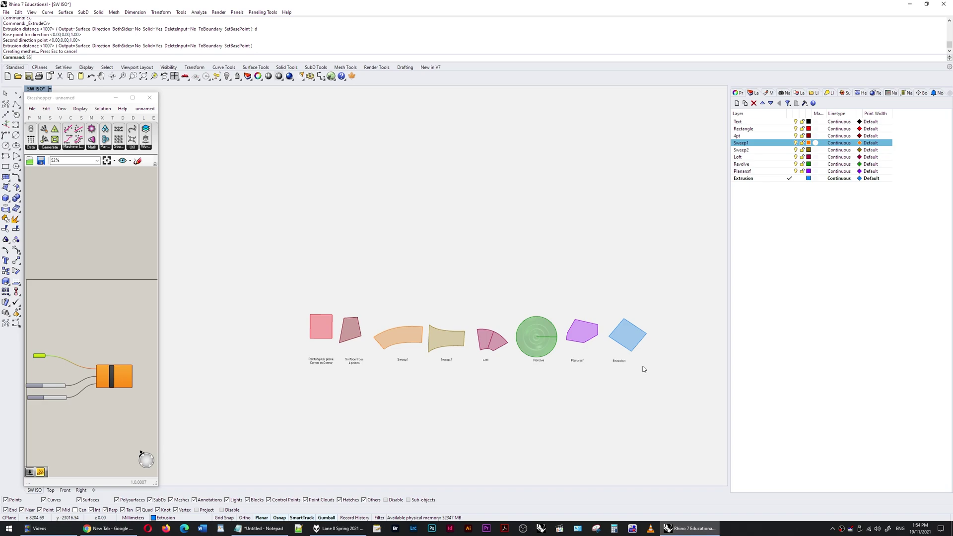
{"action": "type", "text": "SS"}
{"action": "key", "text": "Return"}
{"action": "left_click", "coordinate": [740, 93]}
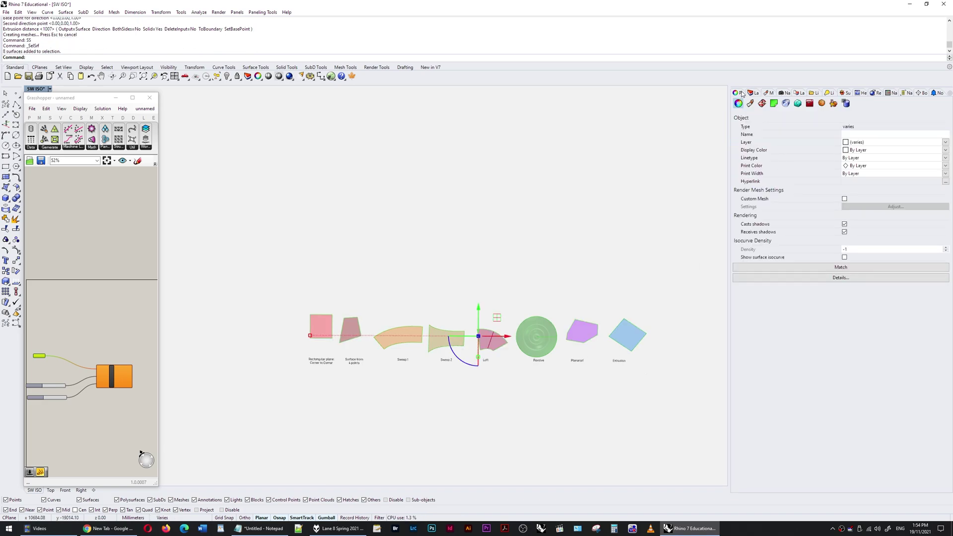
{"action": "left_click", "coordinate": [844, 257]}
{"action": "left_click", "coordinate": [610, 191]}
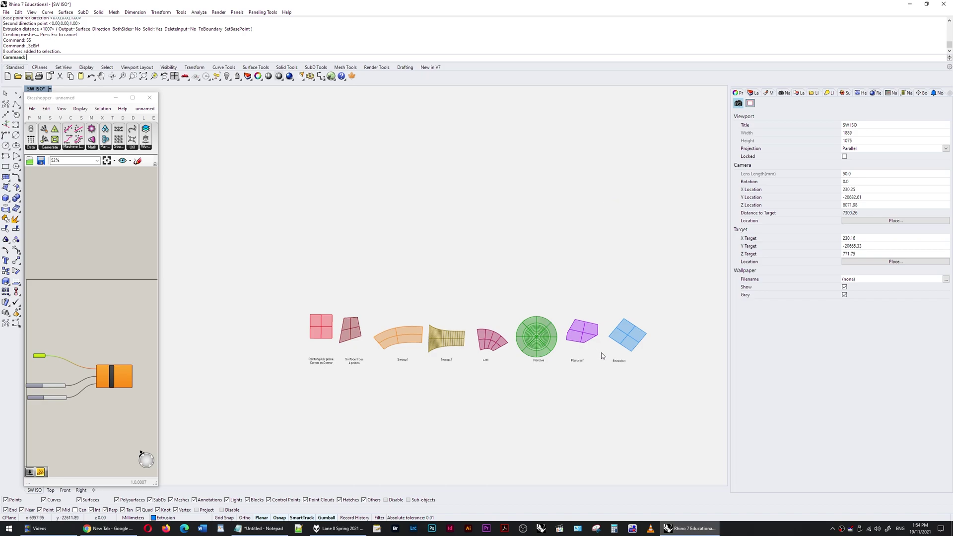
{"action": "left_click", "coordinate": [51, 491]}
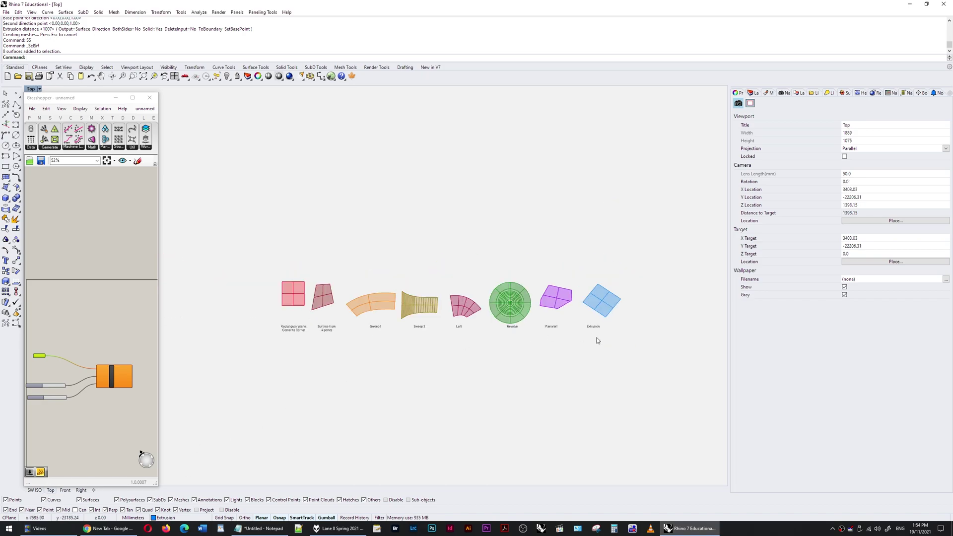
Fill the closed curved path outline above the PlanarSrf Trimmed Surface label with a planar surface
{"action": "scroll", "coordinate": [597, 340], "scroll_direction": "up", "scroll_amount": 2}
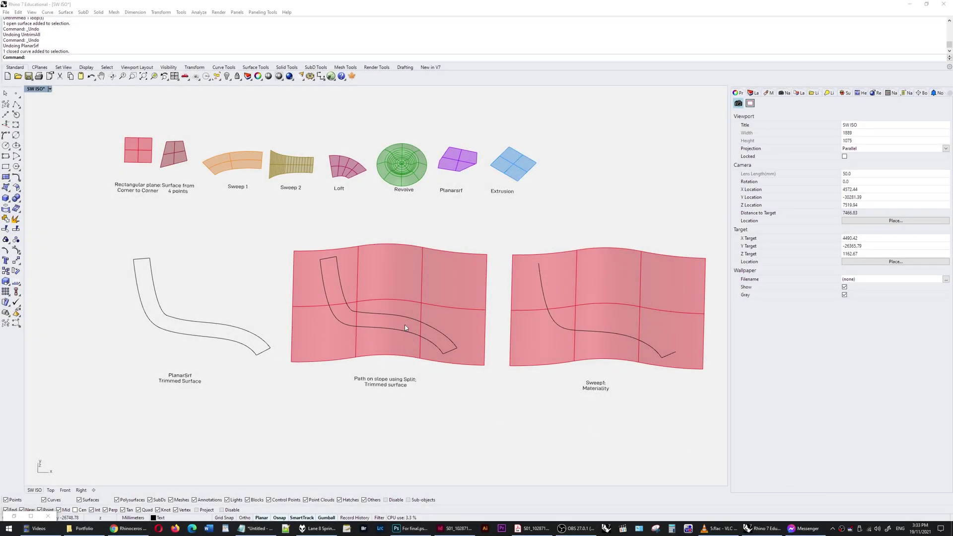
{"action": "mouse_move", "coordinate": [404, 328]}
{"action": "right_mouse_down"}
{"action": "mouse_move", "coordinate": [457, 266]}
{"action": "mouse_move", "coordinate": [447, 259]}
{"action": "mouse_move", "coordinate": [403, 294]}
{"action": "mouse_move", "coordinate": [404, 311]}
{"action": "right_mouse_up"}
{"action": "left_click", "coordinate": [244, 338]}
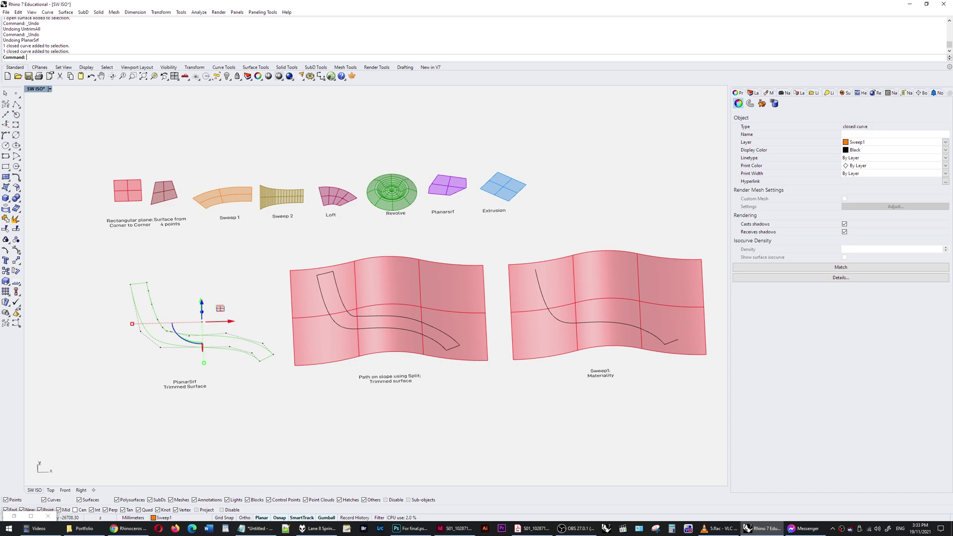
{"action": "type", "text": "PlanarSrf"}
{"action": "key", "text": "Return"}
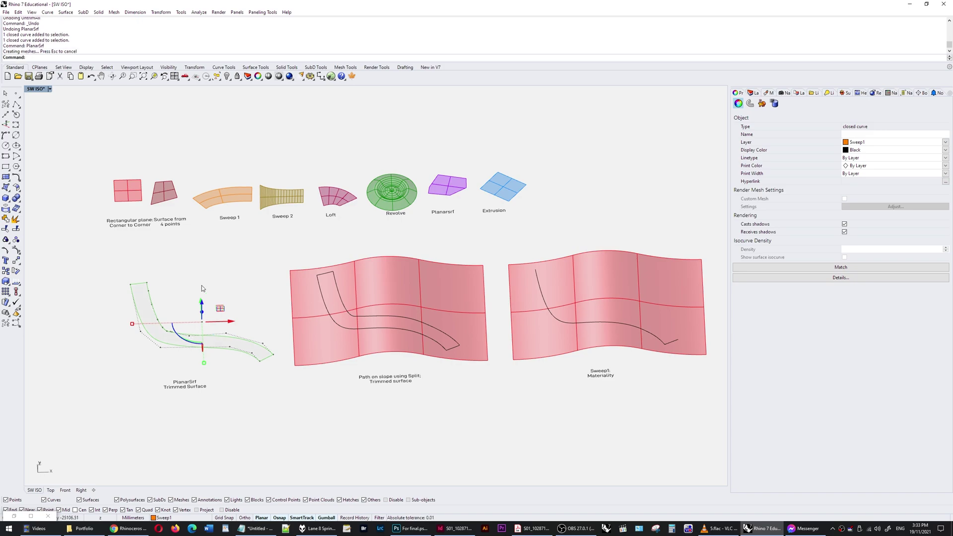
Turn on the surface isocurves of the planar path surface
{"action": "left_click", "coordinate": [148, 309]}
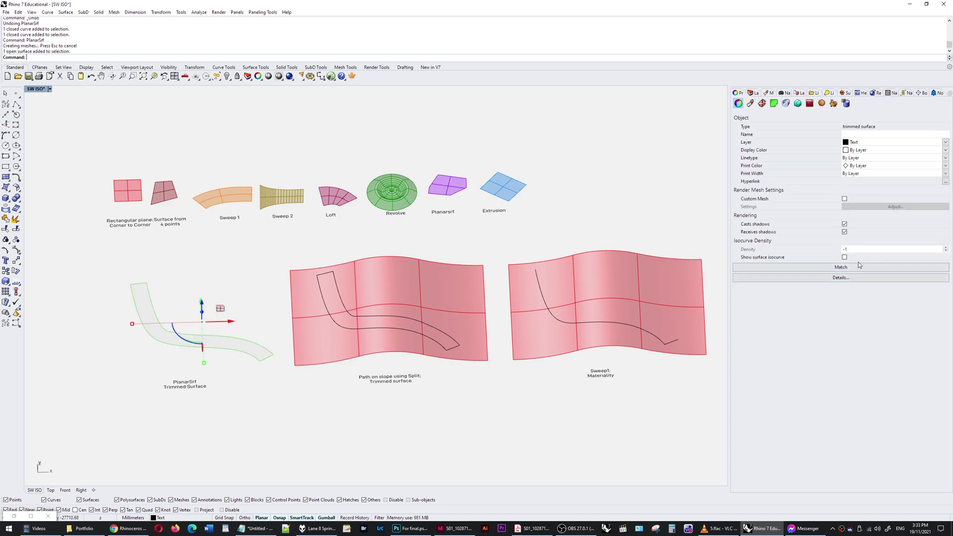
{"action": "left_click", "coordinate": [843, 257]}
{"action": "left_click", "coordinate": [195, 278]}
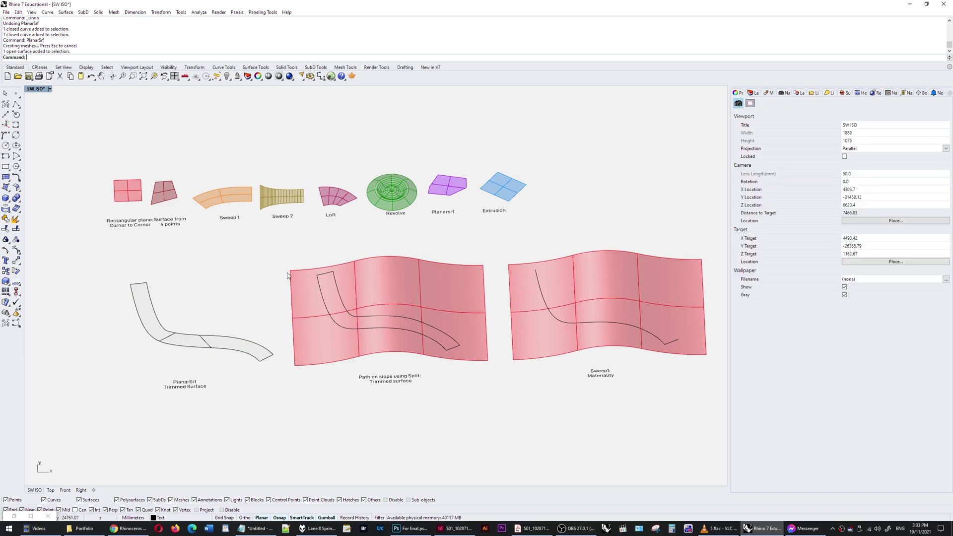
Untrim all edges of the planar path surface and inspect the full underlying rectangular surface
{"action": "right_click_drag", "start_coordinate": [287, 276], "coordinate": [268, 305]}
{"action": "left_click", "coordinate": [209, 306]}
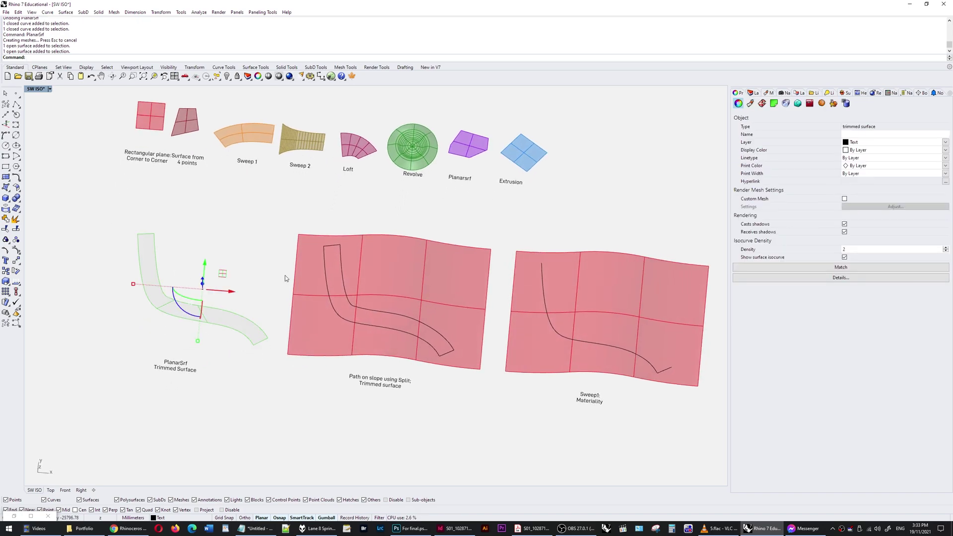
{"action": "type", "text": "UntrimAll"}
{"action": "key", "text": "Return"}
{"action": "right_click_drag", "start_coordinate": [268, 258], "coordinate": [251, 278]}
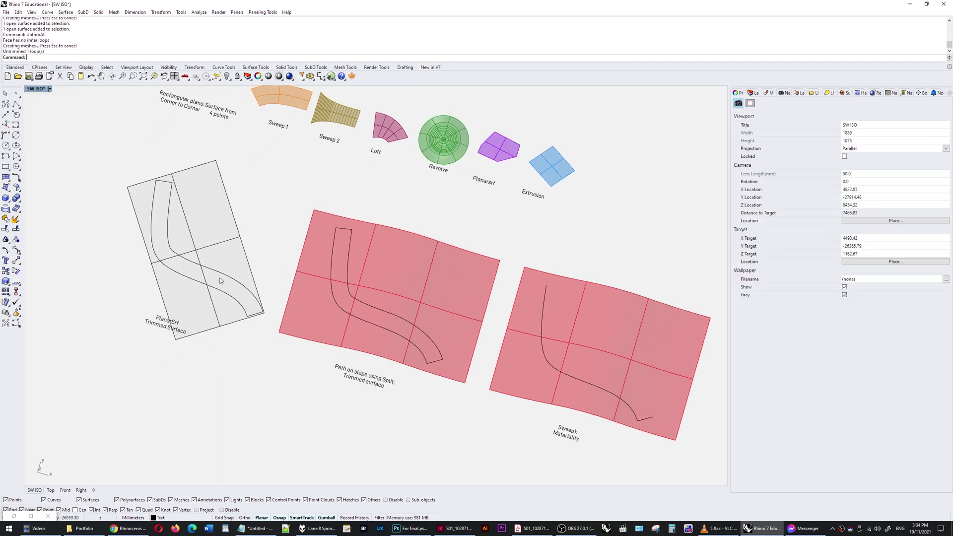
{"action": "left_click", "coordinate": [246, 281]}
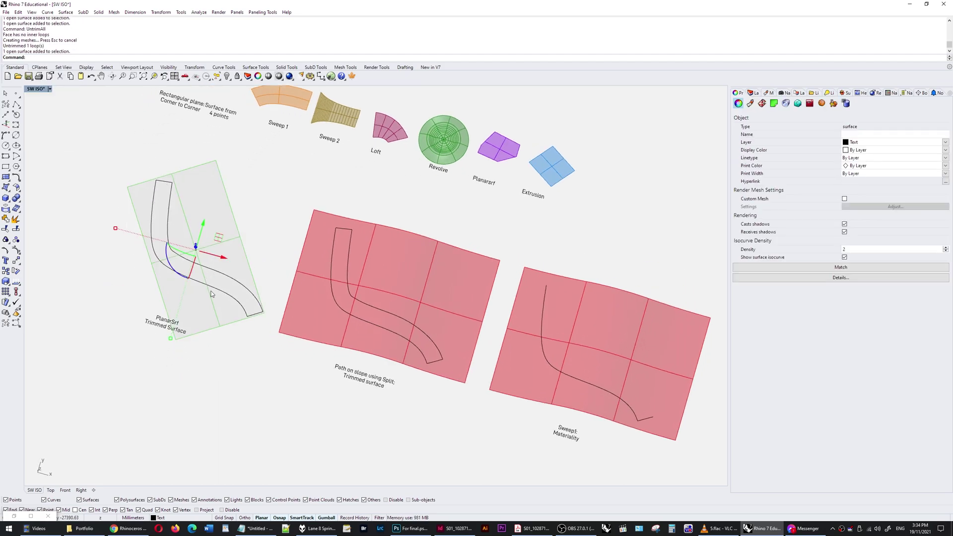
{"action": "right_click_drag", "start_coordinate": [305, 401], "coordinate": [346, 383]}
{"action": "key", "text": "Escape"}
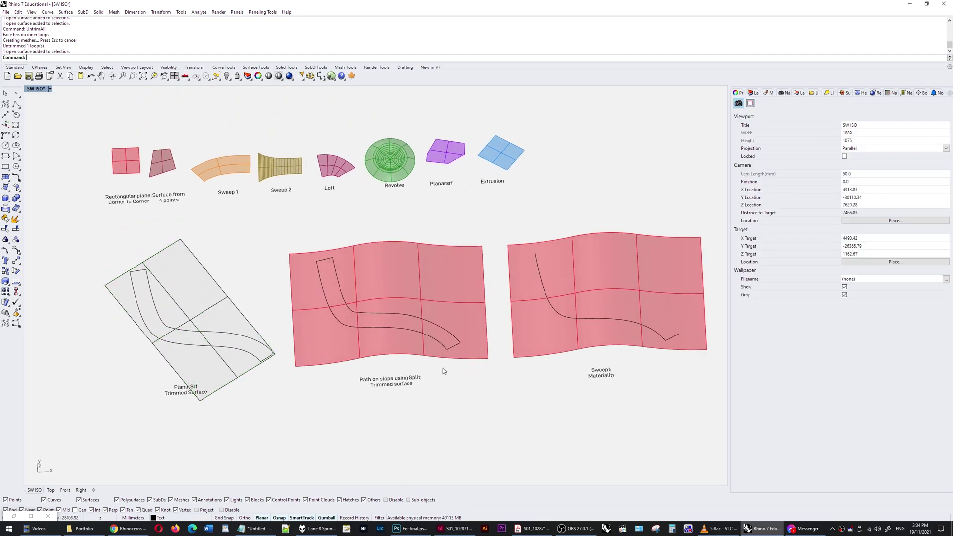
Extrude the closed path curve on the middle slope vertically so its walls pass through the wavy surface
{"action": "scroll", "coordinate": [443, 367], "scroll_direction": "up", "scroll_amount": 8}
{"action": "right_click_drag", "start_coordinate": [422, 340], "coordinate": [300, 323]}
{"action": "left_click", "coordinate": [319, 285]}
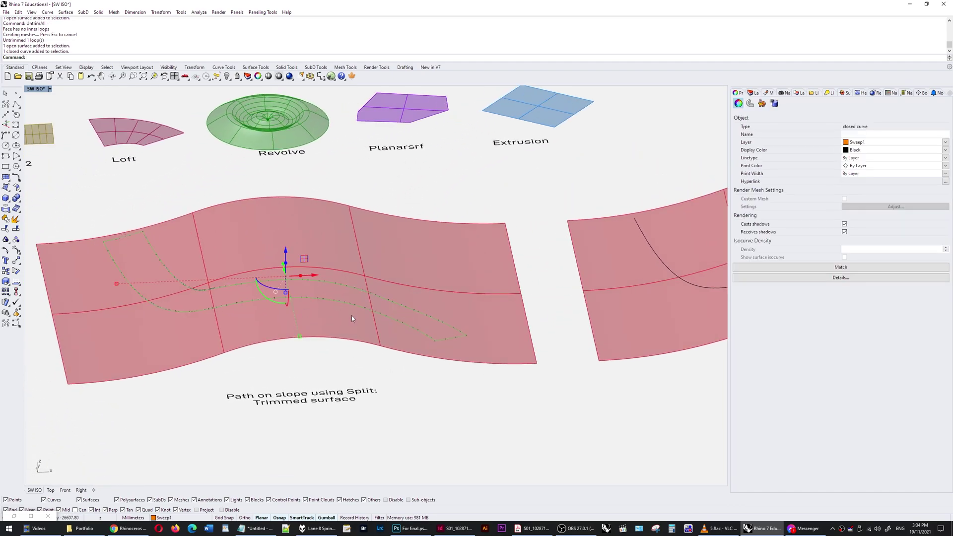
{"action": "scroll", "coordinate": [300, 290], "scroll_direction": "down", "scroll_amount": 4}
{"action": "left_click_drag", "start_coordinate": [306, 287], "coordinate": [306, 386]}
{"action": "right_click_drag", "start_coordinate": [359, 317], "coordinate": [372, 372]}
Split the middle wavy slope surface using the extruded path walls as the cutting object
{"action": "left_click", "coordinate": [374, 225]}
{"action": "right_click_drag", "start_coordinate": [342, 283], "coordinate": [381, 355]}
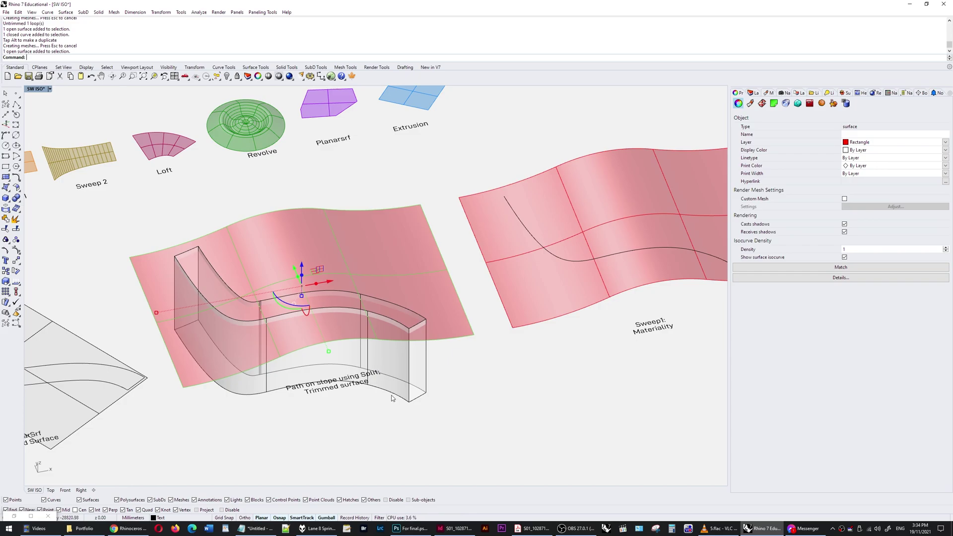
{"action": "key", "text": "ctrl+shift+s"}
{"action": "left_click", "coordinate": [397, 358]}
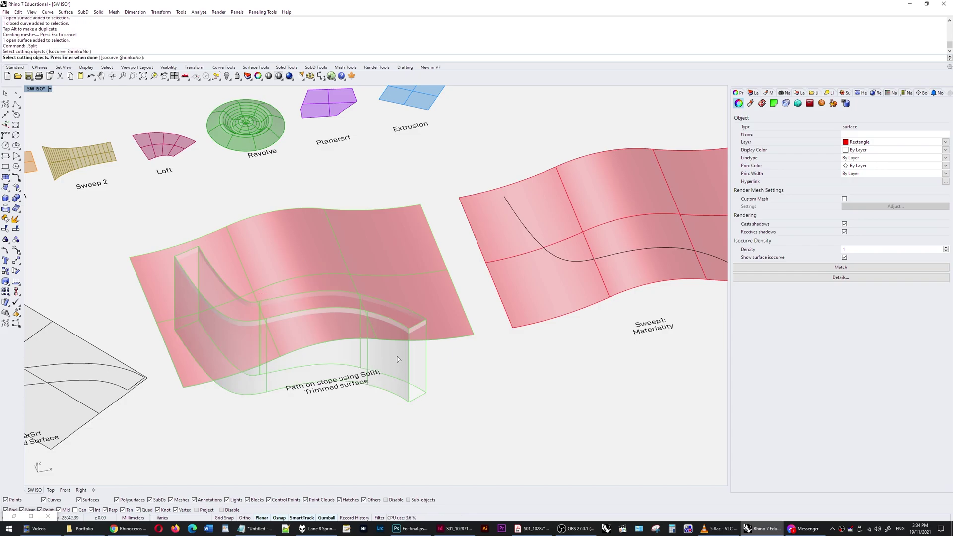
{"action": "key", "text": "Return"}
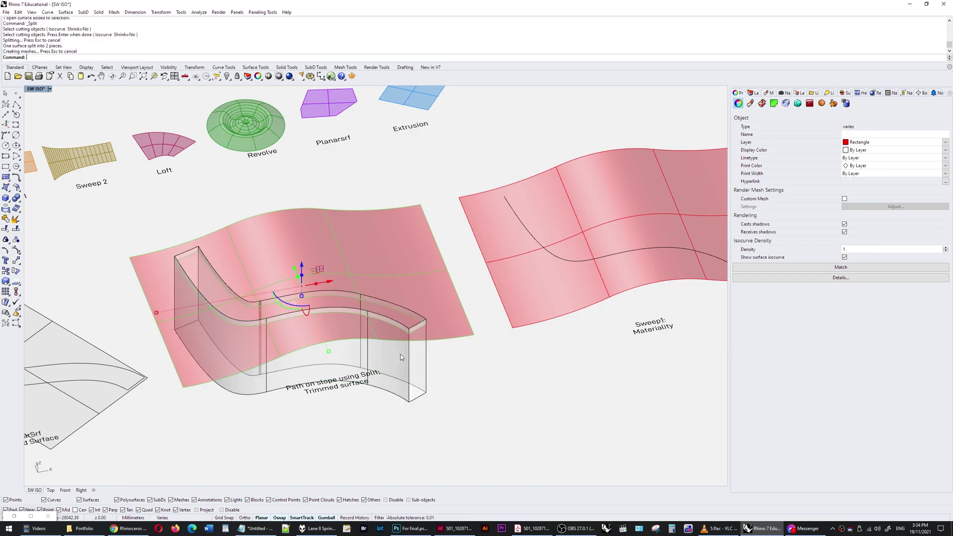
{"action": "right_click_drag", "start_coordinate": [400, 353], "coordinate": [395, 366]}
Isolate the path-shaped piece of the split slope and move it out in front of the extruded walls
{"action": "left_click", "coordinate": [361, 203], "text": "ctrl"}
{"action": "scroll", "coordinate": [352, 205], "scroll_direction": "down", "scroll_amount": 3}
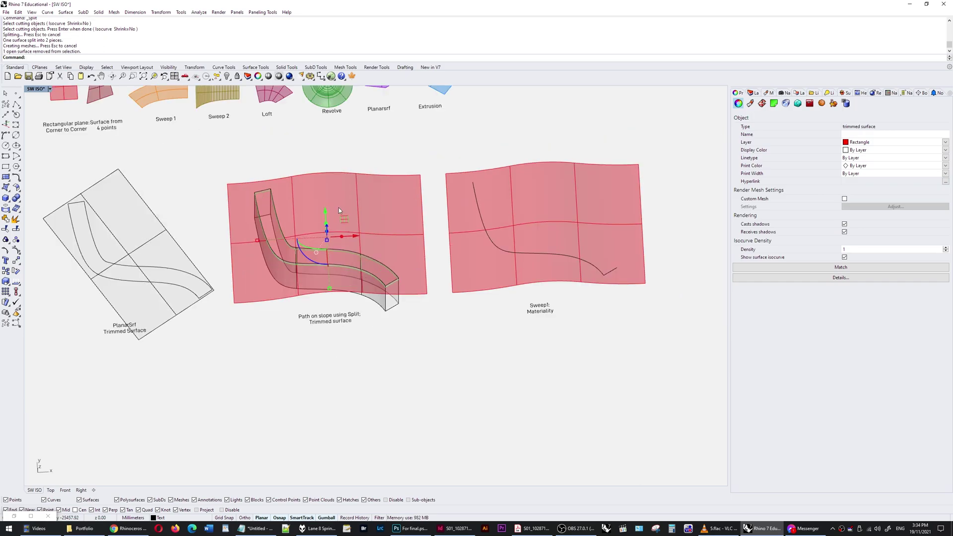
{"action": "left_click_drag", "start_coordinate": [323, 212], "coordinate": [331, 355]}
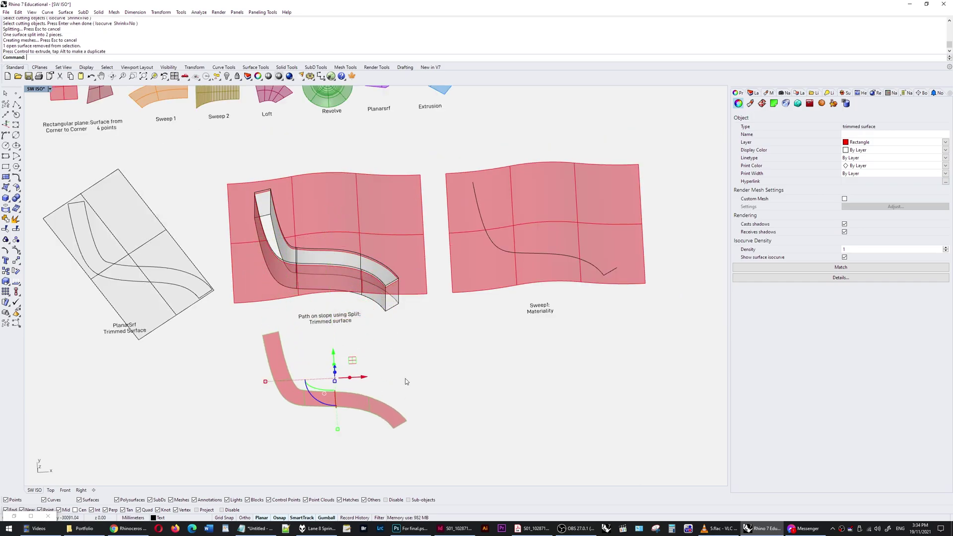
{"action": "left_click", "coordinate": [421, 357]}
Examine from several angles how the separated path piece follows the curvature of the slope and the extruded walls
{"action": "right_click_drag", "start_coordinate": [419, 357], "coordinate": [530, 366]}
{"action": "scroll", "coordinate": [530, 365], "scroll_direction": "up", "scroll_amount": 6}
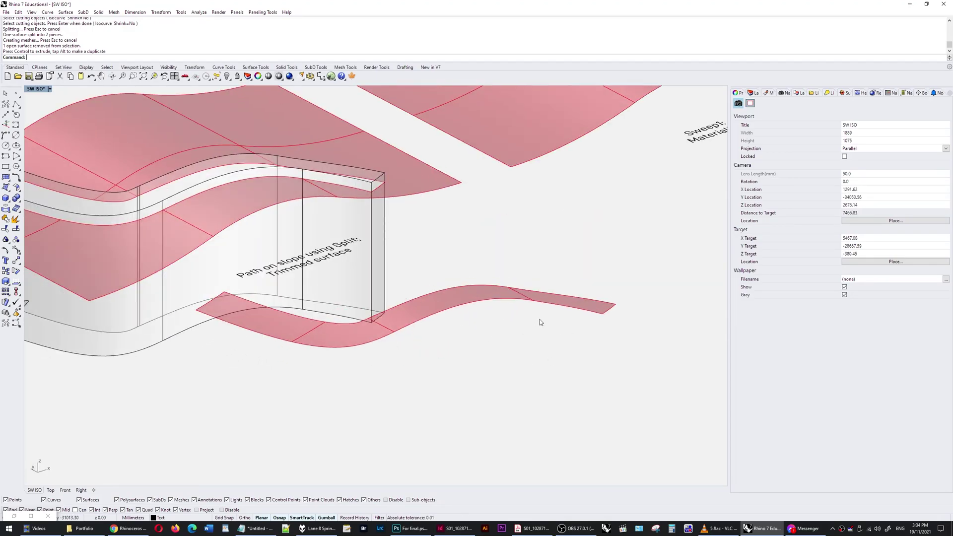
{"action": "right_click_drag", "start_coordinate": [539, 322], "coordinate": [549, 338]}
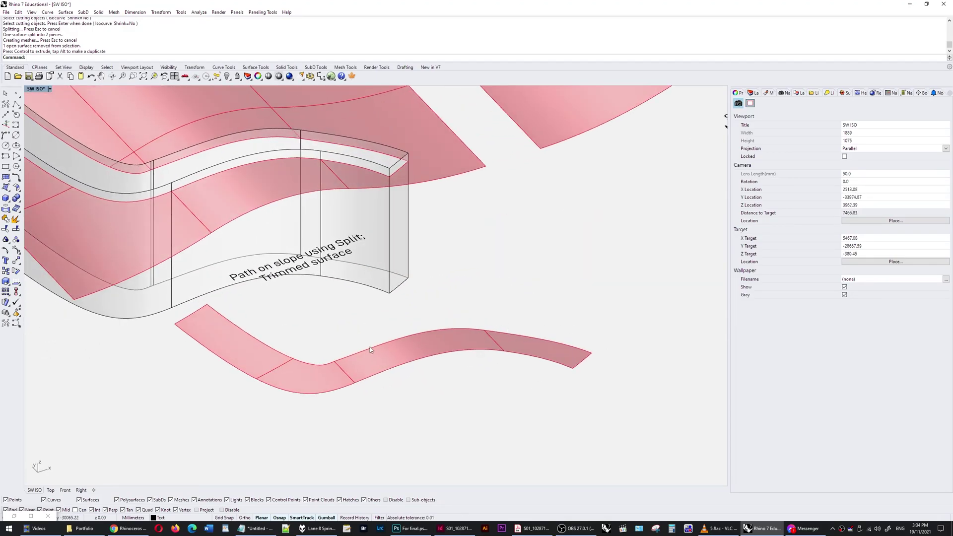
{"action": "right_click_drag", "start_coordinate": [370, 348], "coordinate": [189, 208]}
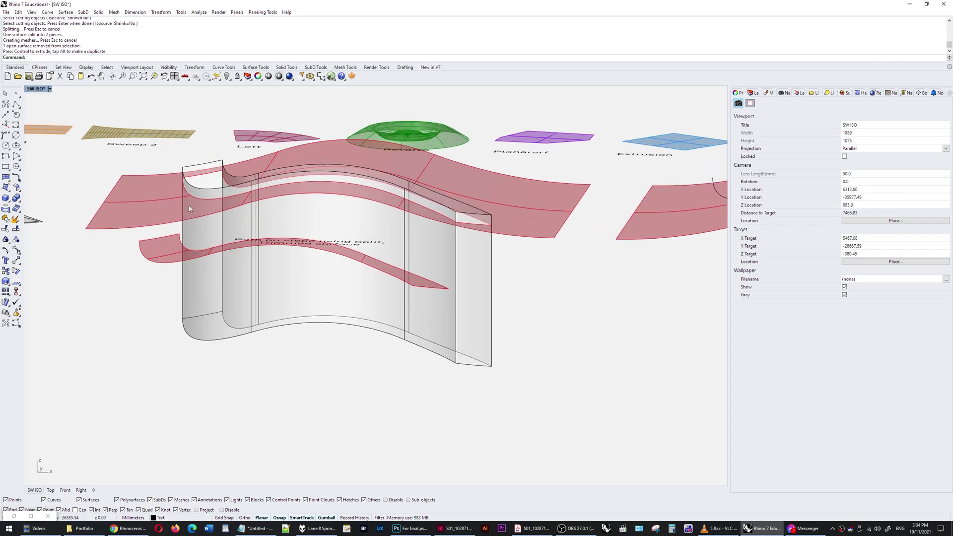
{"action": "scroll", "coordinate": [188, 208], "scroll_direction": "up", "scroll_amount": 8}
{"action": "right_click_drag", "start_coordinate": [183, 278], "coordinate": [187, 184]}
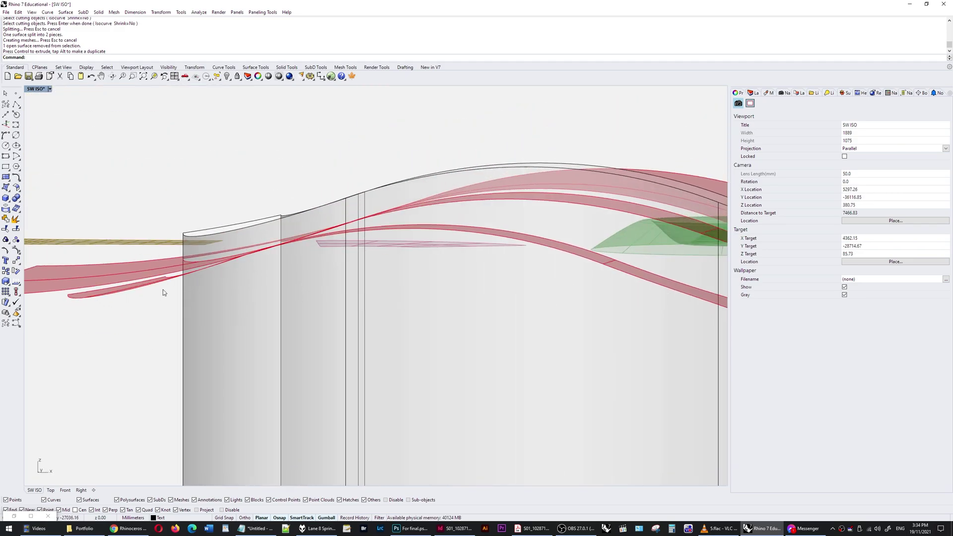
{"action": "scroll", "coordinate": [126, 367], "scroll_direction": "down", "scroll_amount": 8}
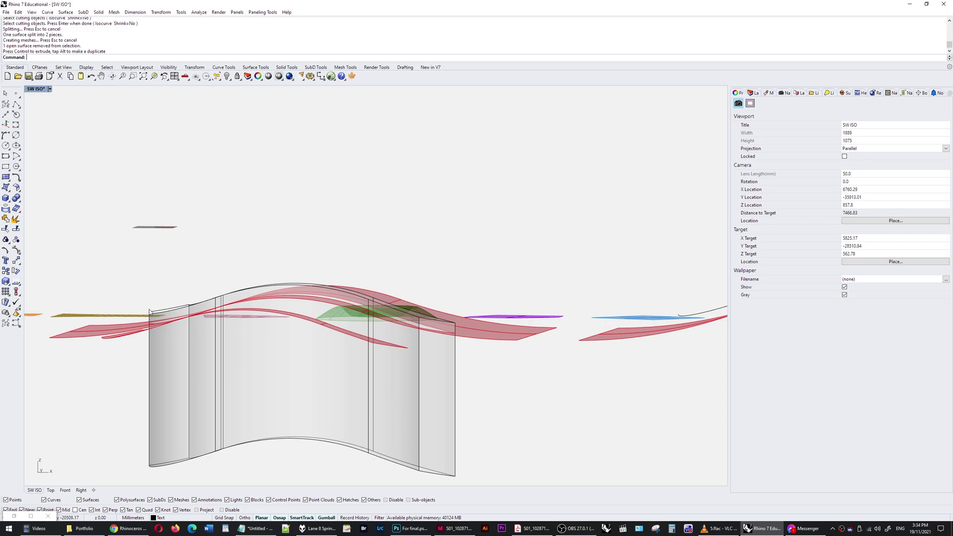
{"action": "right_click_drag", "start_coordinate": [149, 273], "coordinate": [156, 337]}
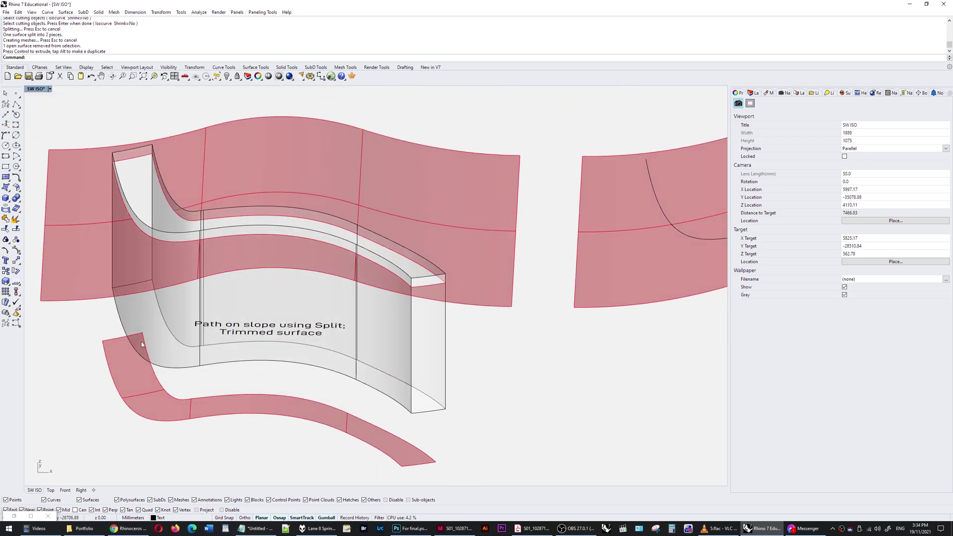
Rebuild the long path curve on the Sweep1: Materiality slope with 55 points and degree 3
{"action": "scroll", "coordinate": [87, 295], "scroll_direction": "down", "scroll_amount": 5}
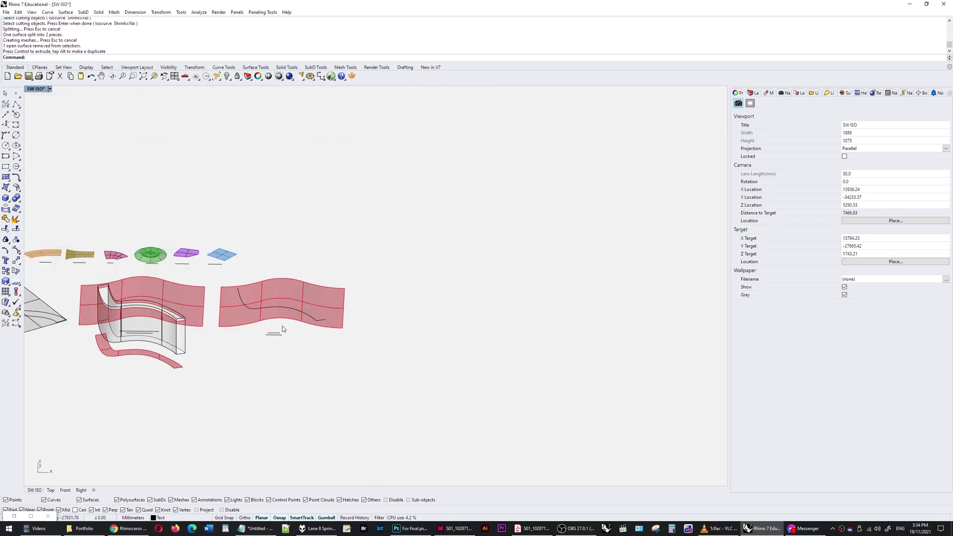
{"action": "scroll", "coordinate": [252, 310], "scroll_direction": "up", "scroll_amount": 5}
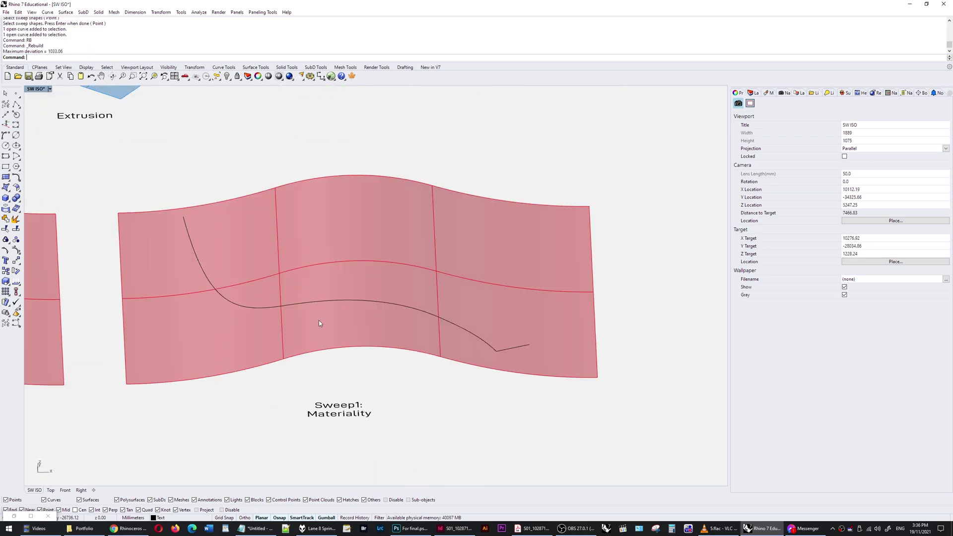
{"action": "left_click", "coordinate": [324, 300]}
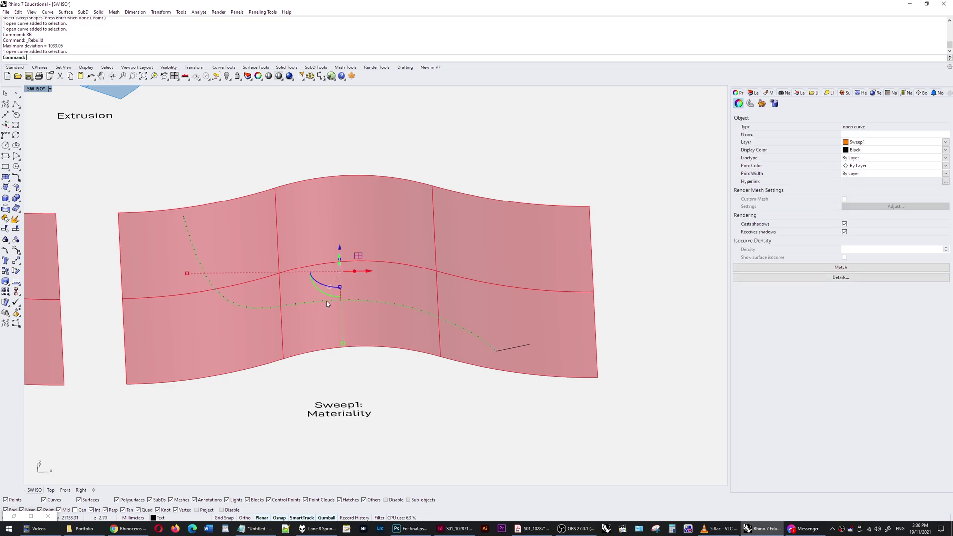
{"action": "type", "text": "RB"}
{"action": "key", "text": "Return"}
{"action": "double_click", "coordinate": [491, 224]}
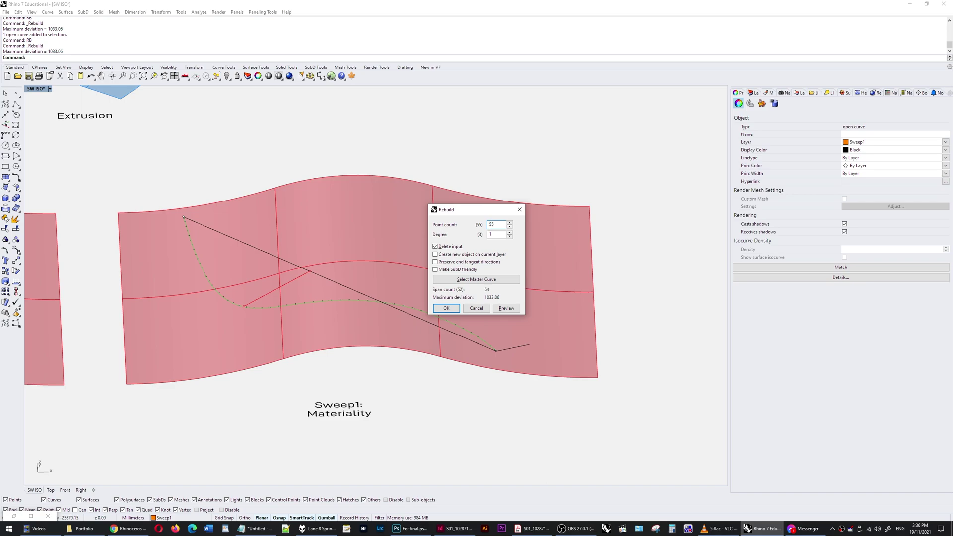
{"action": "left_click_drag", "start_coordinate": [495, 234], "coordinate": [481, 239]}
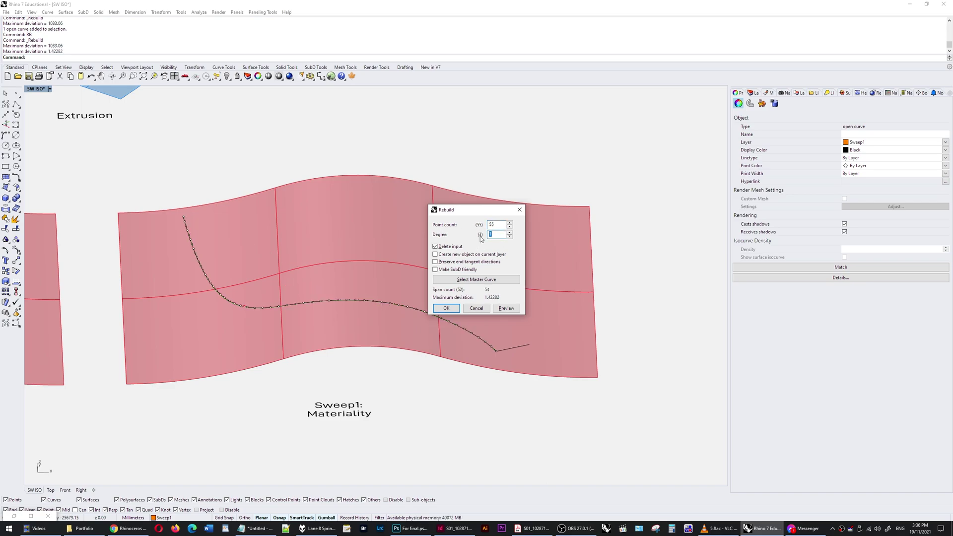
{"action": "type", "text": "3"}
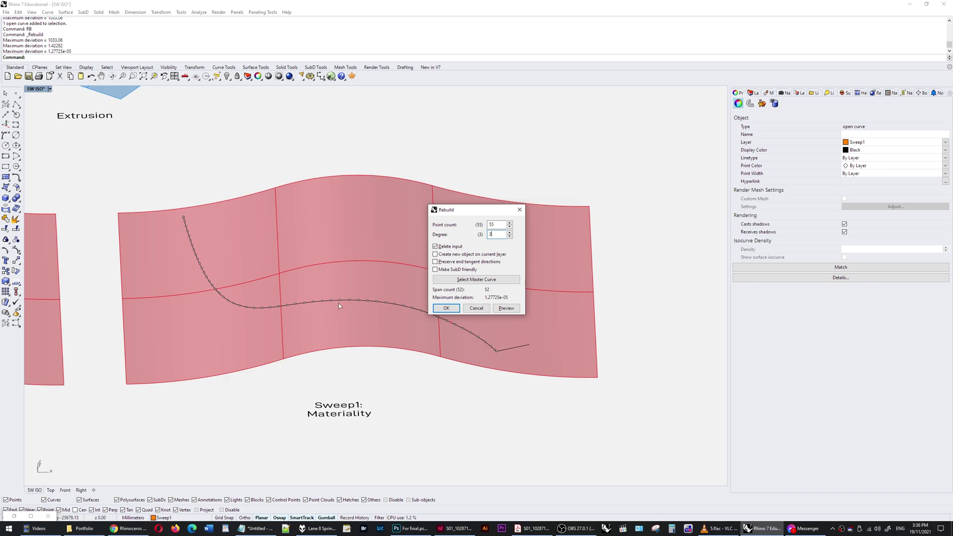
{"action": "left_click", "coordinate": [445, 308]}
{"action": "key", "text": "Escape"}
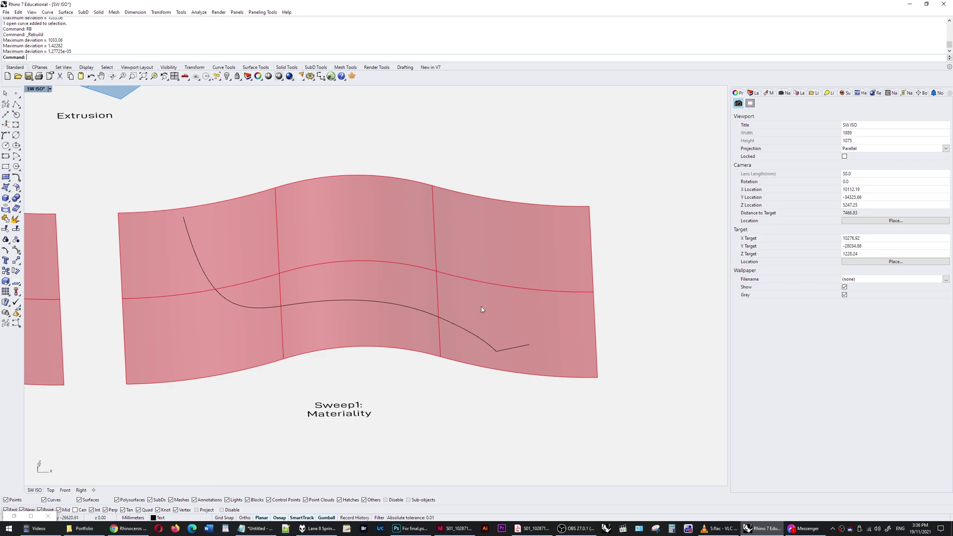
Sweep the short end line along the rebuilt path curve with Sweep1, Freeform style, leaving the cross sections unchanged
{"action": "right_click", "coordinate": [344, 58]}
{"action": "left_click", "coordinate": [382, 82]}
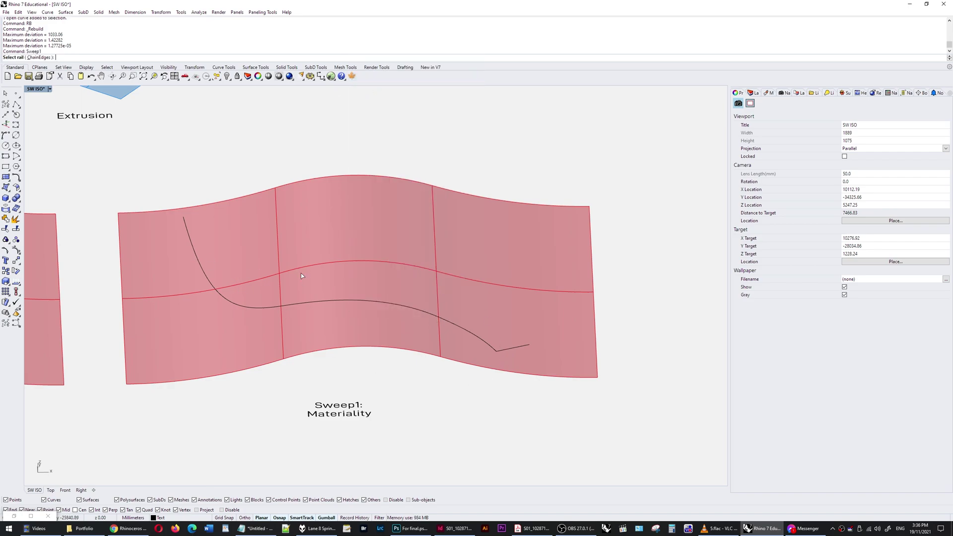
{"action": "left_click", "coordinate": [263, 307]}
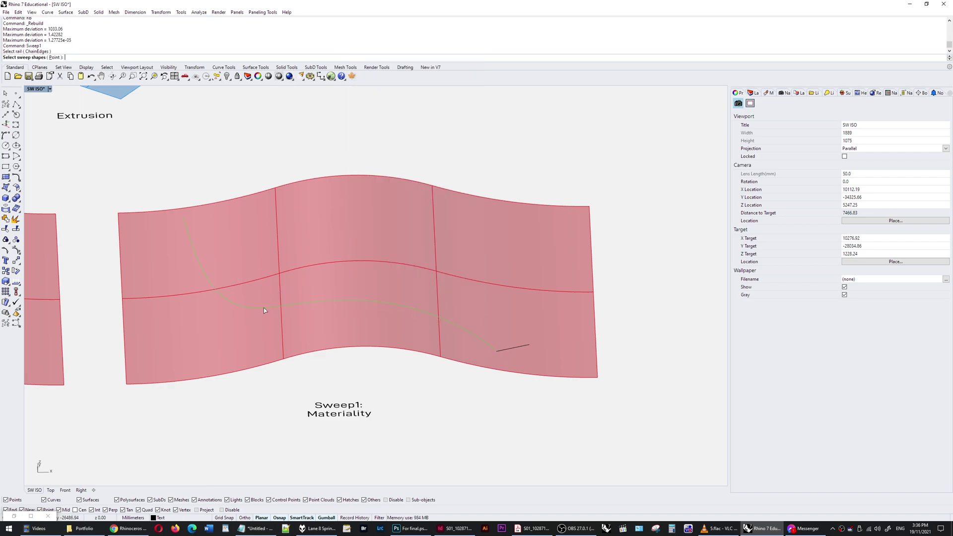
{"action": "left_click", "coordinate": [524, 349]}
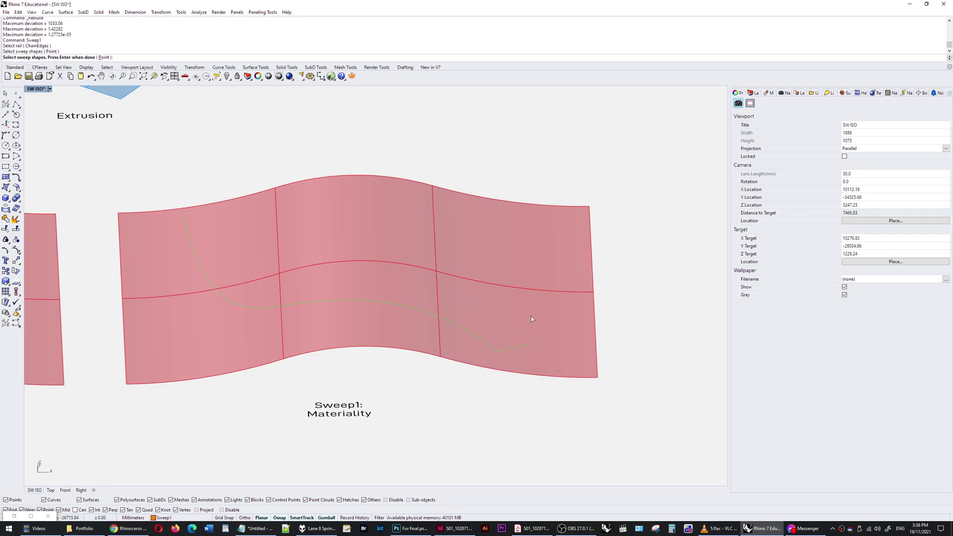
{"action": "key", "text": "Return"}
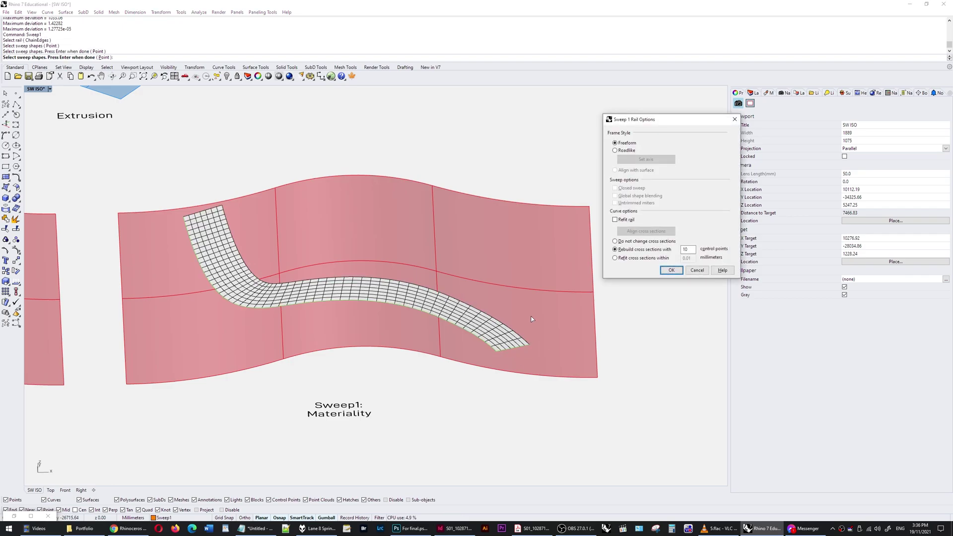
{"action": "left_click", "coordinate": [622, 242]}
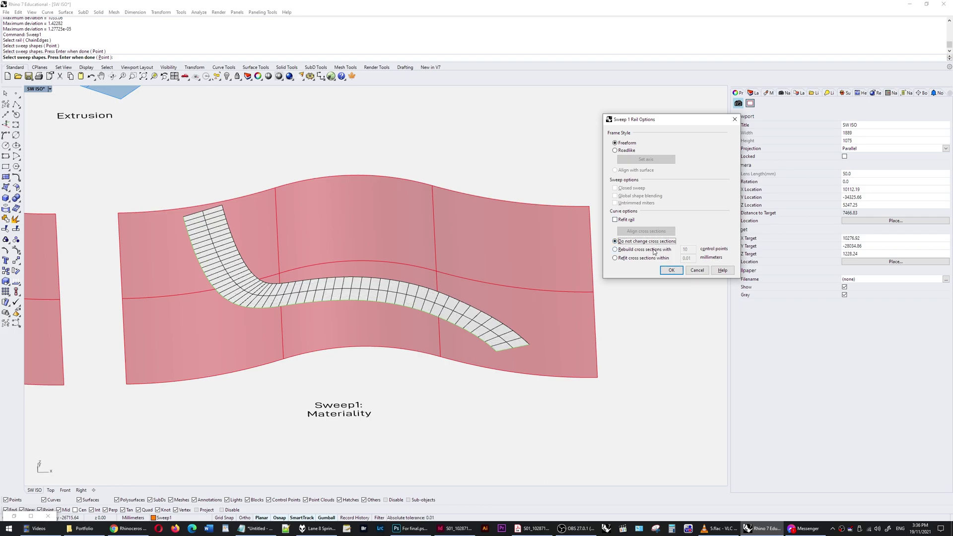
{"action": "left_click", "coordinate": [666, 269]}
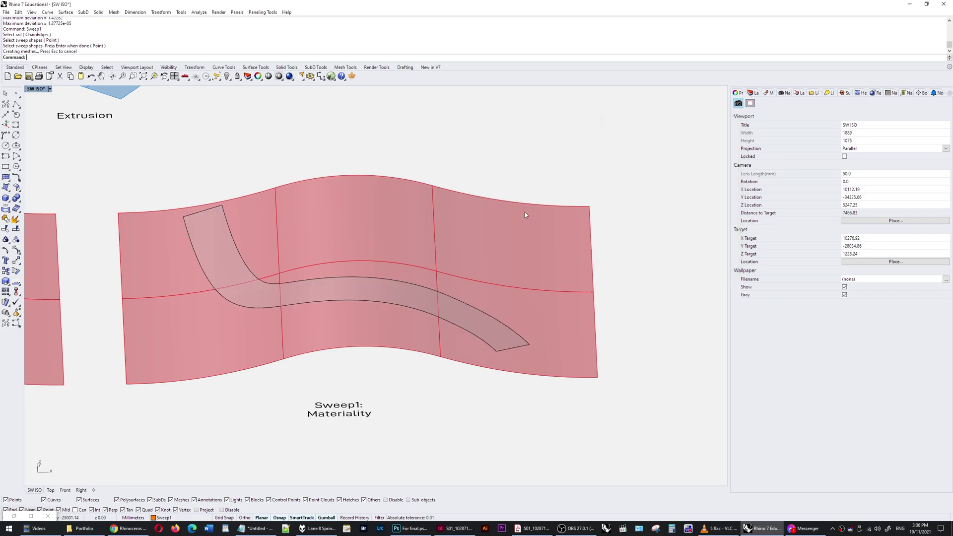
Turn on surface isocurves for the swept path surface on the Sweep1: Materiality slope
{"action": "left_click", "coordinate": [225, 245]}
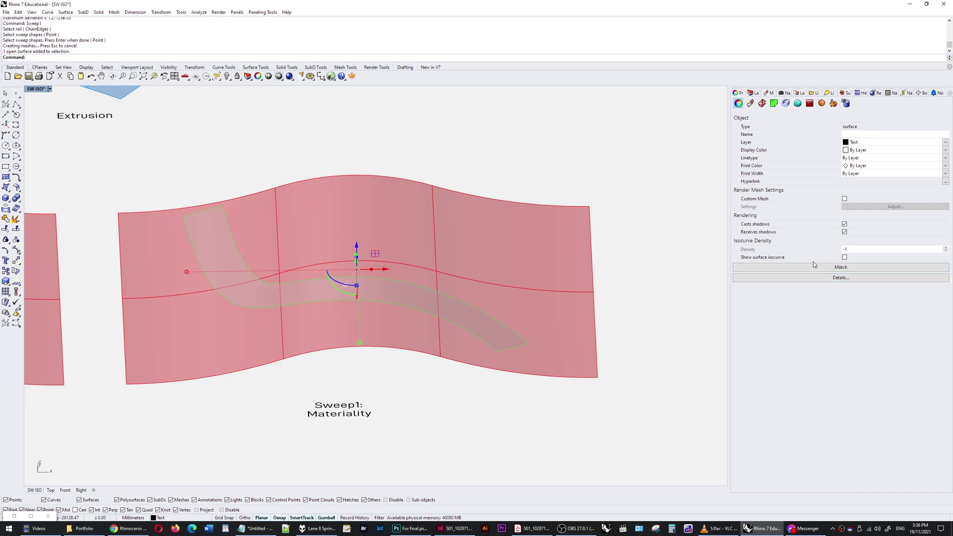
{"action": "left_click", "coordinate": [844, 257]}
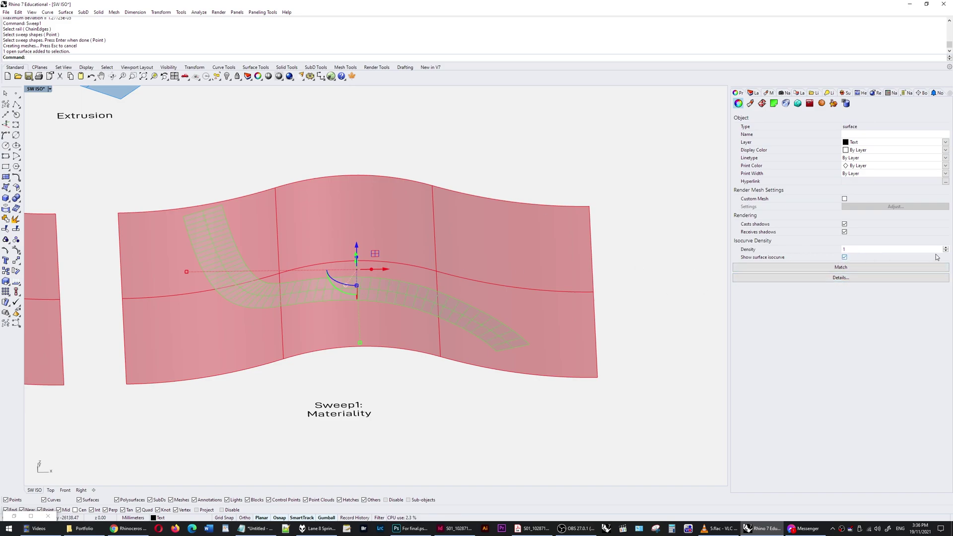
{"action": "left_click", "coordinate": [497, 179]}
{"action": "mouse_move", "coordinate": [297, 261]}
{"action": "right_mouse_down"}
{"action": "mouse_move", "coordinate": [295, 281]}
{"action": "mouse_move", "coordinate": [314, 267]}
{"action": "right_mouse_up"}
{"action": "scroll", "coordinate": [220, 327], "scroll_direction": "up", "scroll_amount": 4}
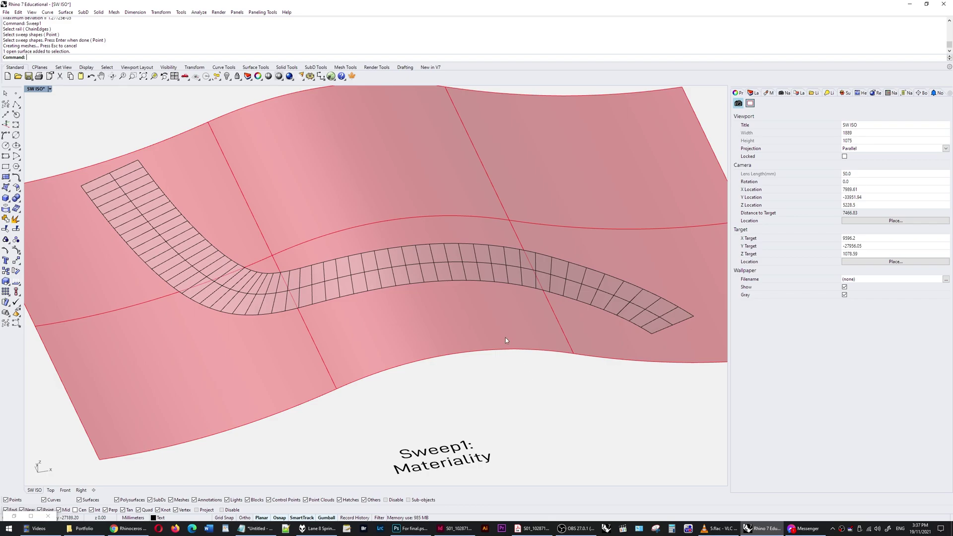
Rebuild the swept path surface with 100 U and 2 V points, degree 3 in U and 1 in V, deleting the input
{"action": "scroll", "coordinate": [505, 337], "scroll_direction": "down", "scroll_amount": 7}
{"action": "right_click_drag", "start_coordinate": [332, 298], "coordinate": [263, 331]}
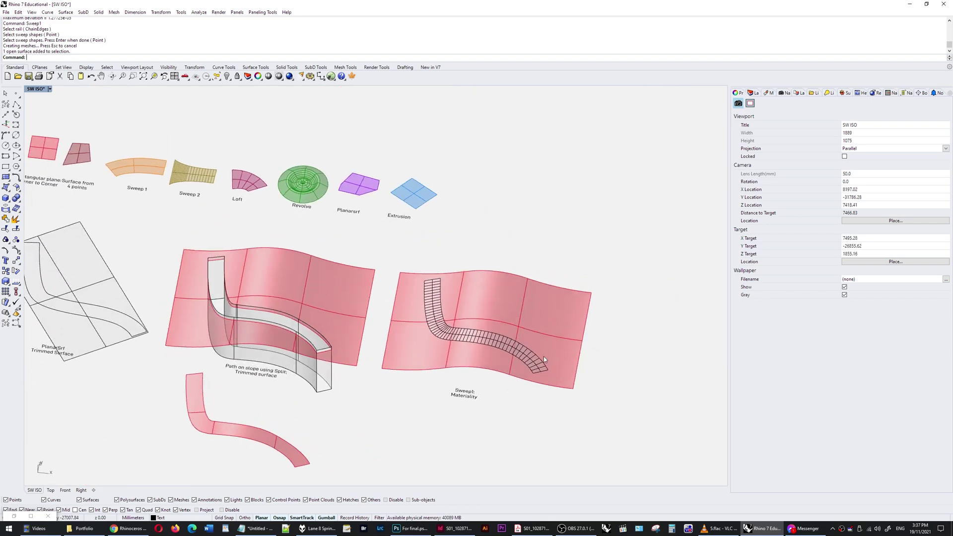
{"action": "scroll", "coordinate": [544, 356], "scroll_direction": "up", "scroll_amount": 3}
{"action": "right_click_drag", "start_coordinate": [398, 340], "coordinate": [379, 337]}
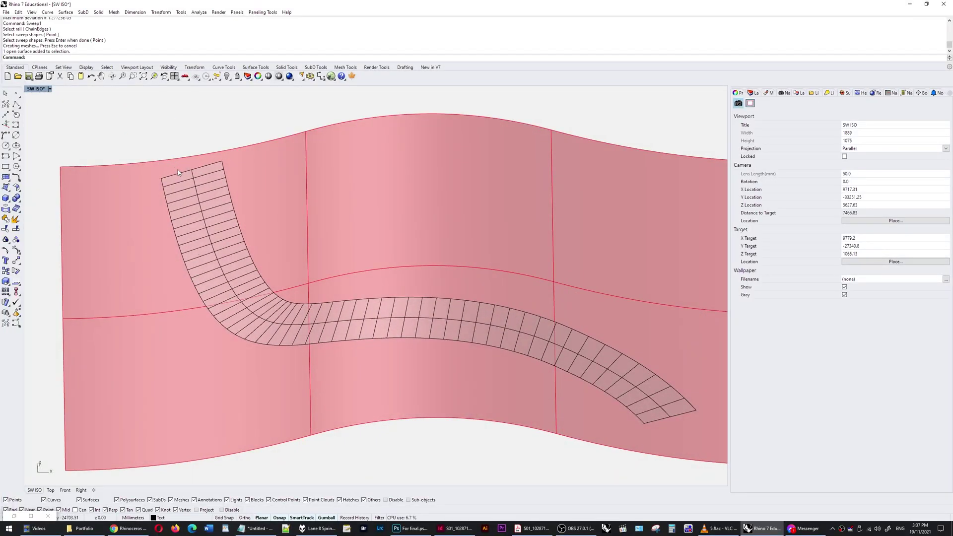
{"action": "left_click", "coordinate": [453, 330]}
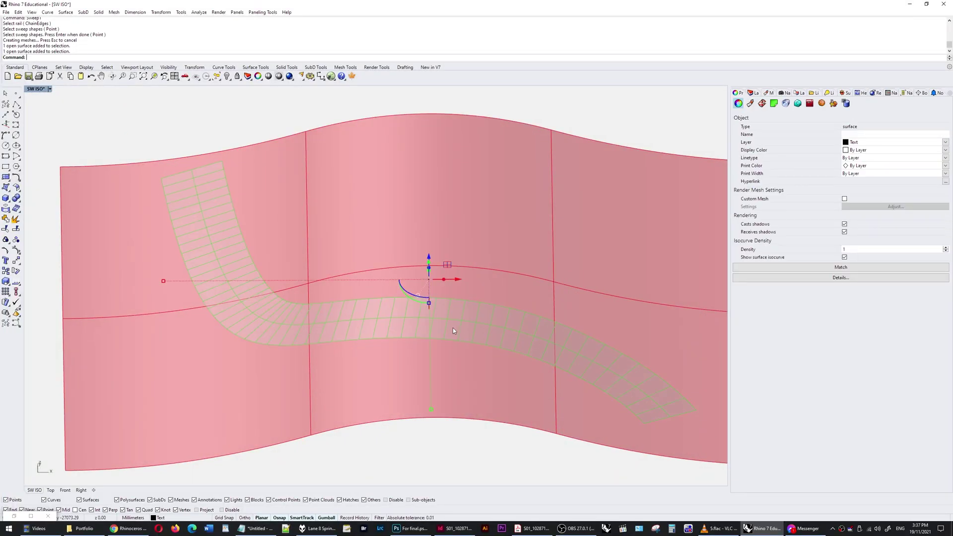
{"action": "type", "text": "B"}
{"action": "key", "text": "Return"}
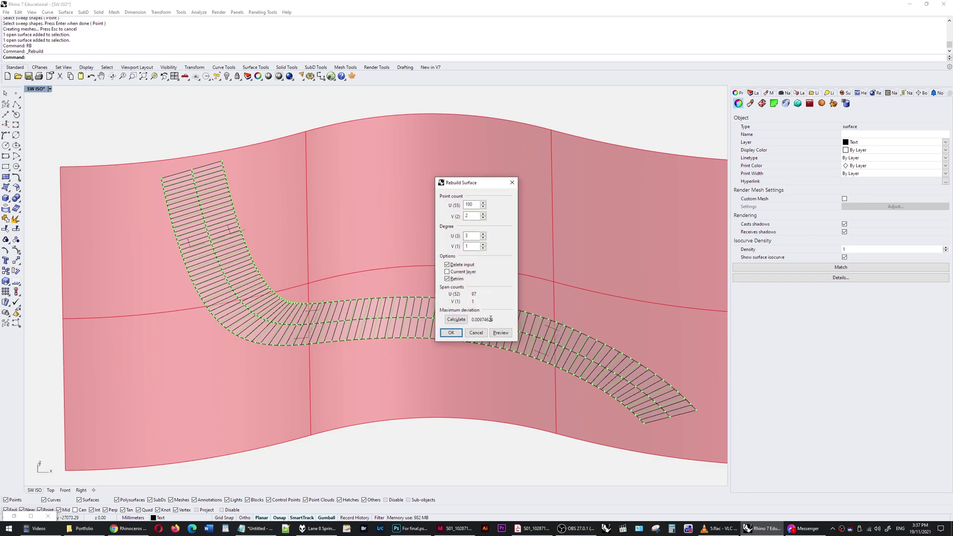
{"action": "left_click", "coordinate": [451, 333]}
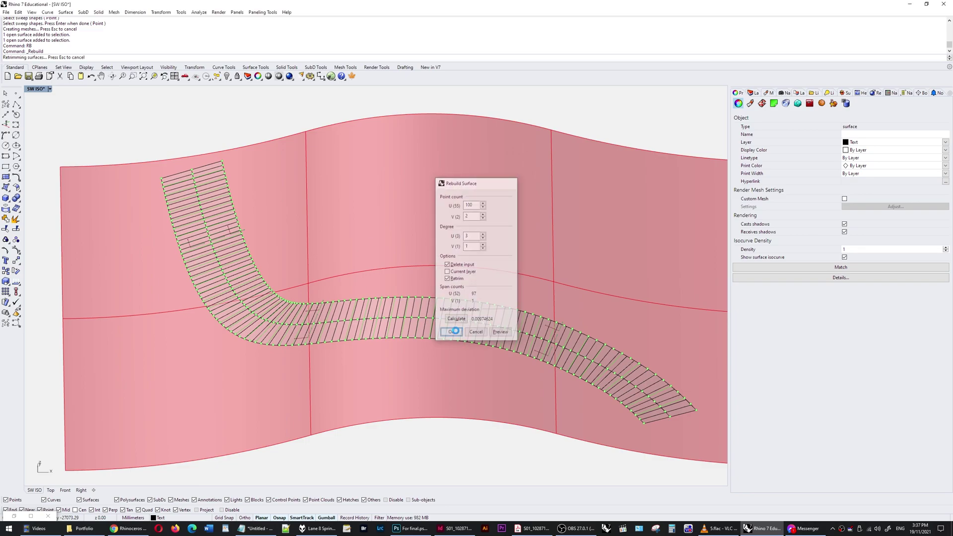
Examine the spacing and direction of the rebuilt path surface's isocurves along the slope, close up and from several angles
{"action": "right_click_drag", "start_coordinate": [231, 272], "coordinate": [363, 316]}
{"action": "scroll", "coordinate": [689, 433], "scroll_direction": "up", "scroll_amount": 4}
{"action": "scroll", "coordinate": [673, 412], "scroll_direction": "down", "scroll_amount": 3}
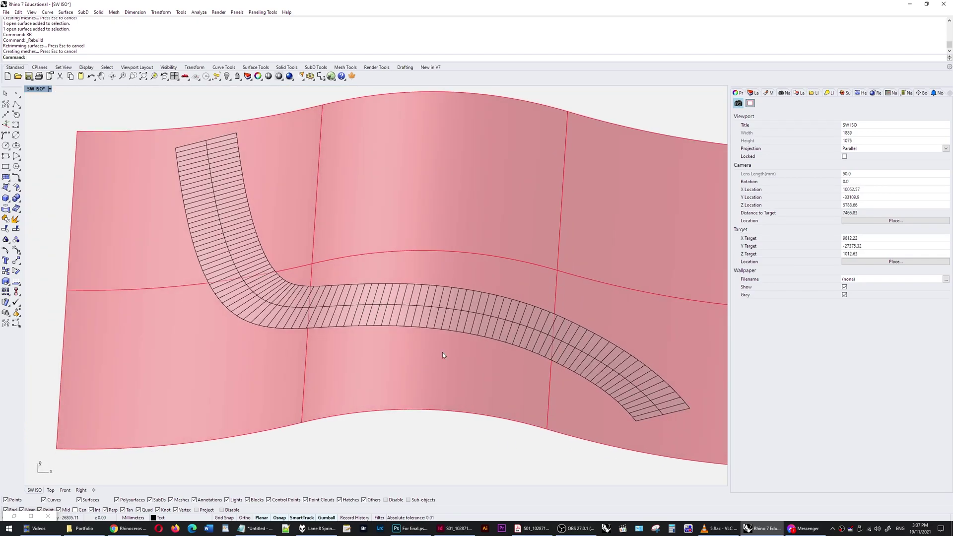
{"action": "right_click_drag", "start_coordinate": [443, 352], "coordinate": [236, 202]}
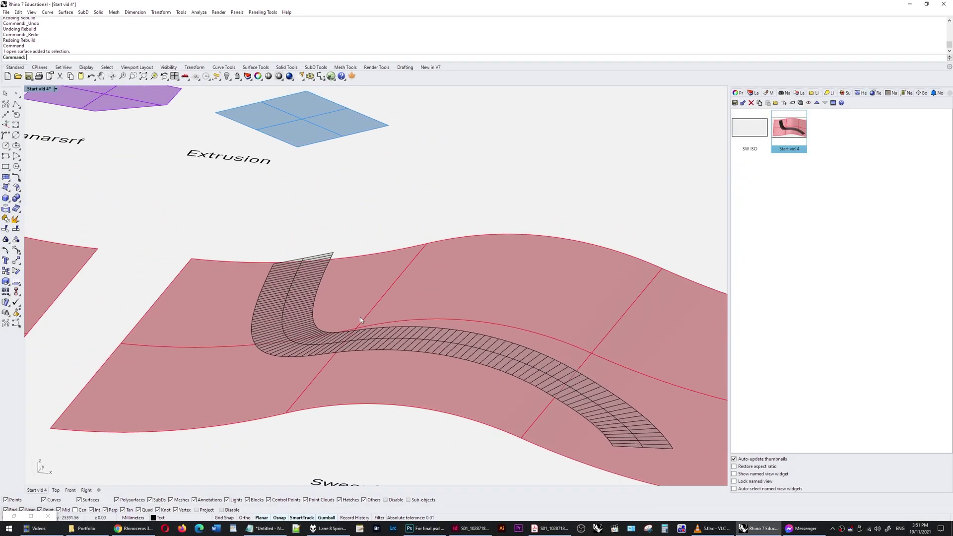
{"action": "left_click", "coordinate": [309, 296]}
{"action": "scroll", "coordinate": [370, 360], "scroll_direction": "up", "scroll_amount": 9}
{"action": "mouse_move", "coordinate": [380, 347]}
{"action": "right_mouse_down"}
{"action": "mouse_move", "coordinate": [388, 335]}
{"action": "mouse_move", "coordinate": [347, 329]}
{"action": "mouse_move", "coordinate": [351, 317]}
{"action": "mouse_move", "coordinate": [337, 368]}
{"action": "right_mouse_up"}
{"action": "scroll", "coordinate": [349, 332], "scroll_direction": "down", "scroll_amount": 8}
{"action": "scroll", "coordinate": [339, 329], "scroll_direction": "up", "scroll_amount": 8}
{"action": "scroll", "coordinate": [352, 331], "scroll_direction": "up", "scroll_amount": 3}
{"action": "scroll", "coordinate": [233, 366], "scroll_direction": "down", "scroll_amount": 11}
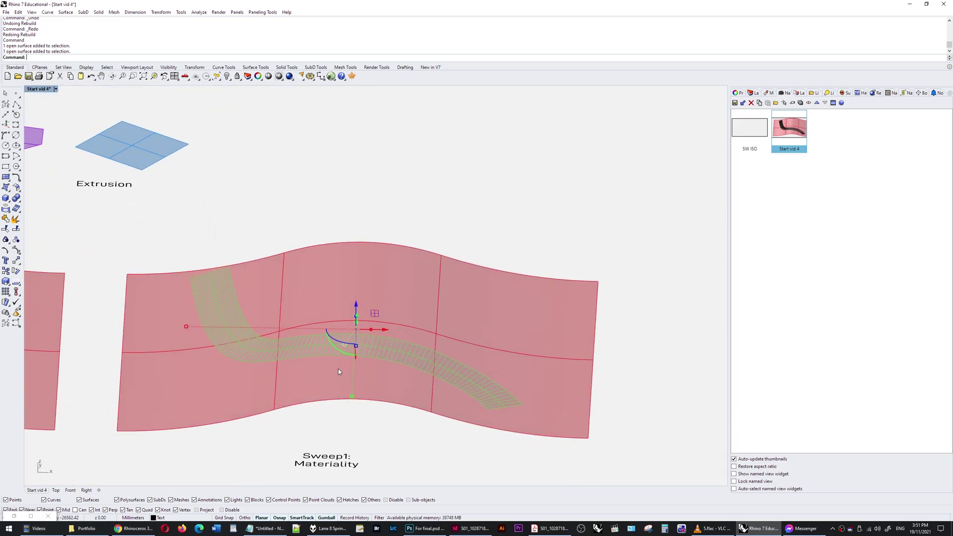
{"action": "scroll", "coordinate": [284, 350], "scroll_direction": "up", "scroll_amount": 4}
{"action": "right_click_drag", "start_coordinate": [286, 349], "coordinate": [288, 376]}
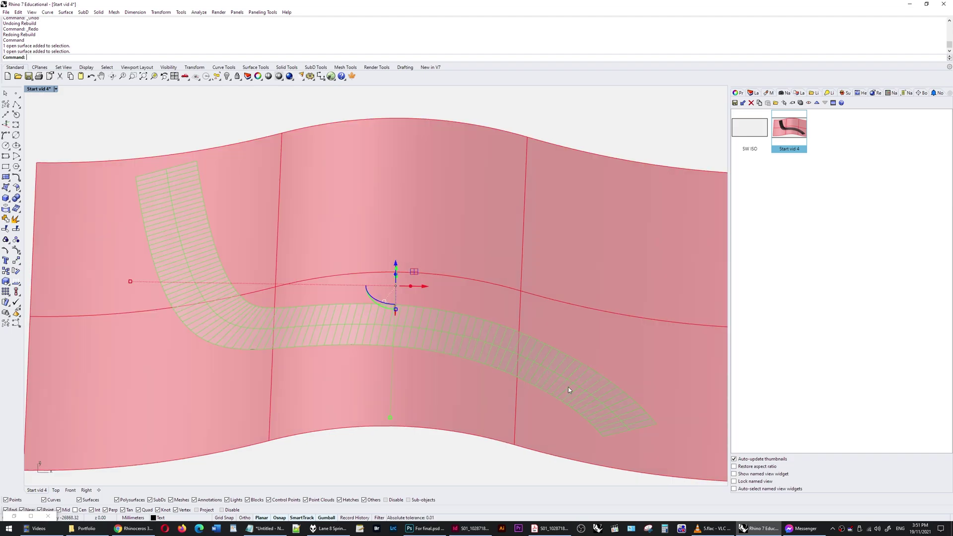
{"action": "key", "text": "Escape"}
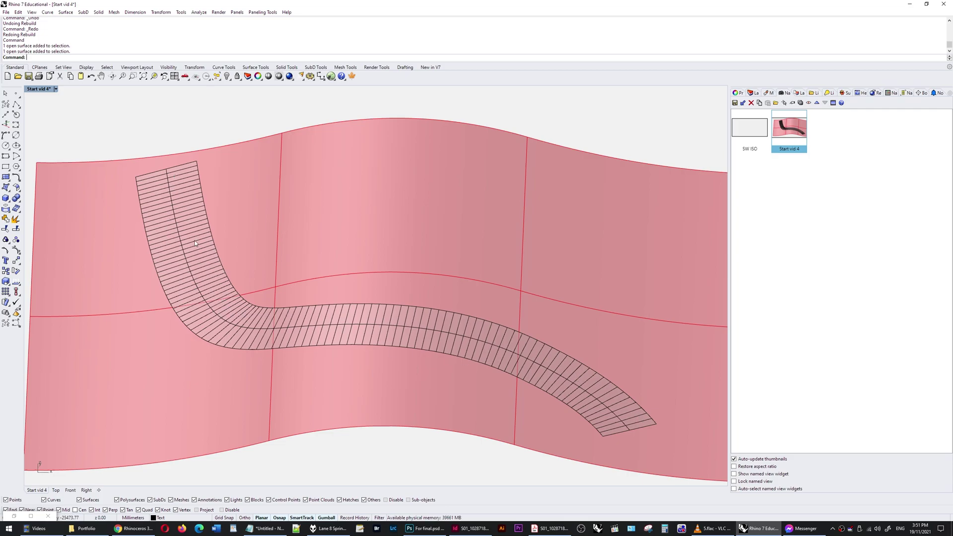
Isolate the rebuilt path surface and extract its wireframe as curves
{"action": "left_click", "coordinate": [183, 228]}
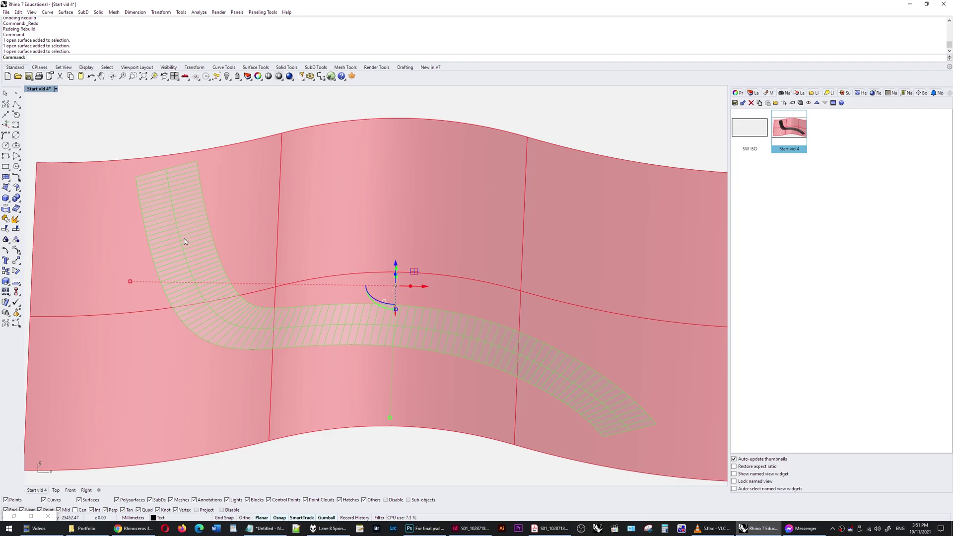
{"action": "key", "text": "Return"}
{"action": "left_click", "coordinate": [532, 264]}
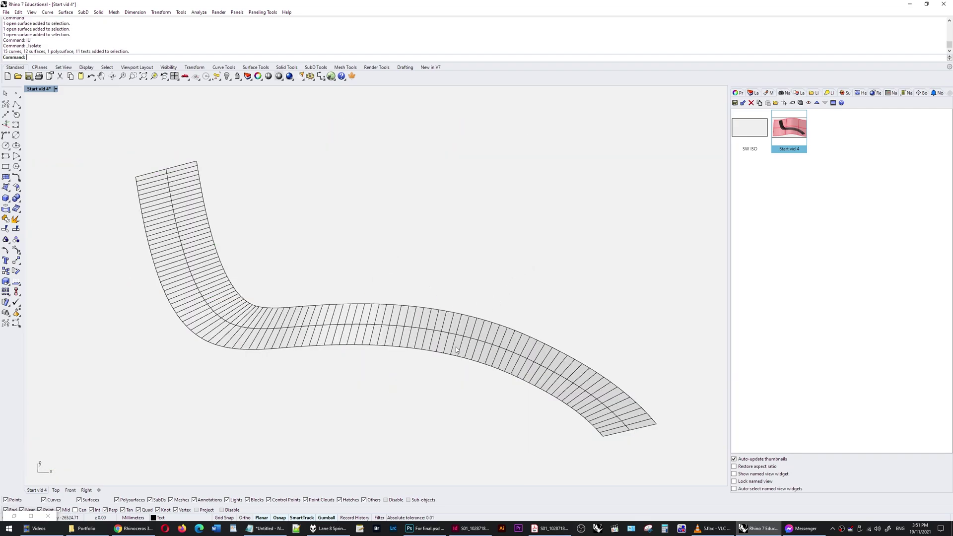
{"action": "left_click", "coordinate": [454, 350]}
{"action": "type", "text": "EXW"}
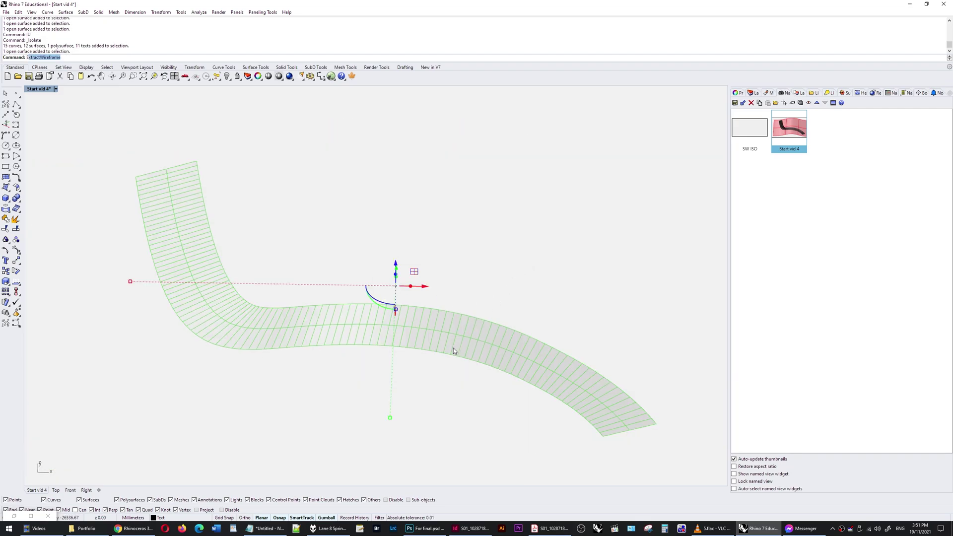
{"action": "key", "text": "Return"}
Select all extracted curves, excluding the two long edges, the centre line and both end lines so only the crosswise curves stay selected
{"action": "right_click_drag", "start_coordinate": [503, 264], "coordinate": [385, 283]}
{"action": "type", "text": "SC"}
{"action": "key", "text": "Return"}
{"action": "type", "text": "SC"}
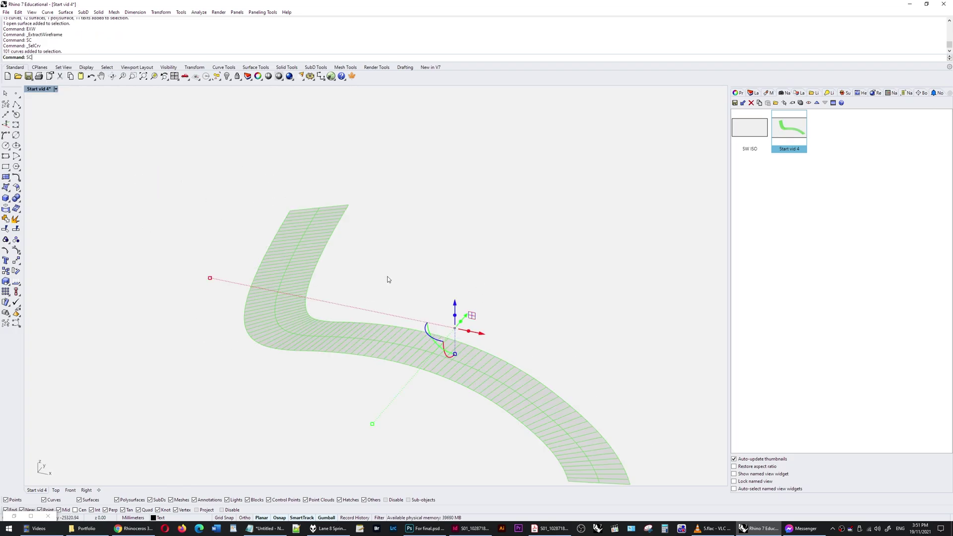
{"action": "scroll", "coordinate": [315, 206], "scroll_direction": "up", "scroll_amount": 5}
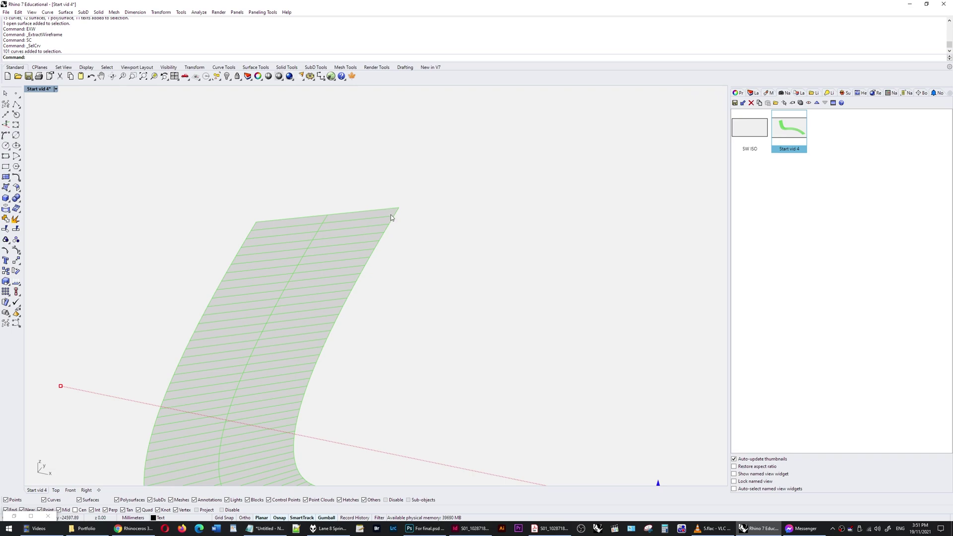
{"action": "right_click_drag", "start_coordinate": [391, 215], "coordinate": [398, 213]}
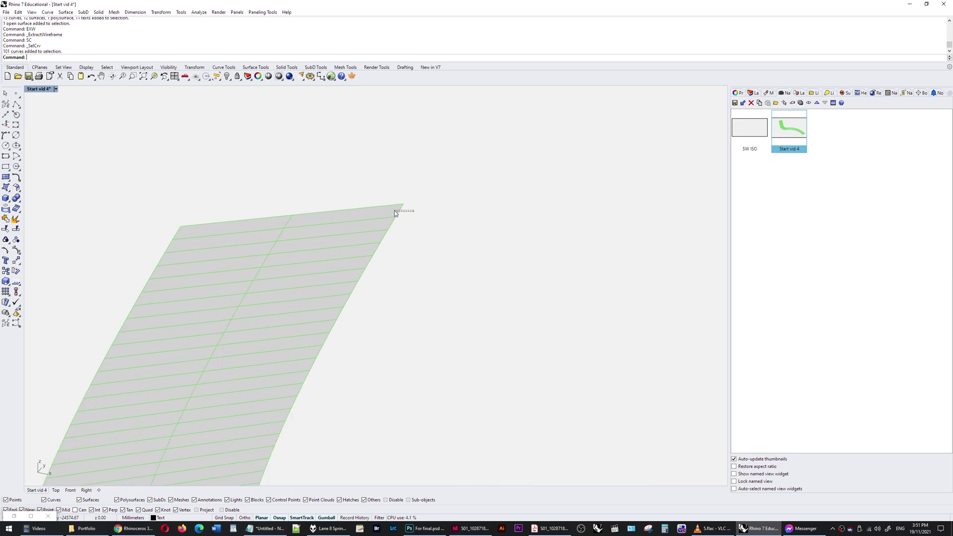
{"action": "left_click", "coordinate": [399, 208], "text": "ctrl"}
{"action": "left_click", "coordinate": [350, 210], "text": "ctrl"}
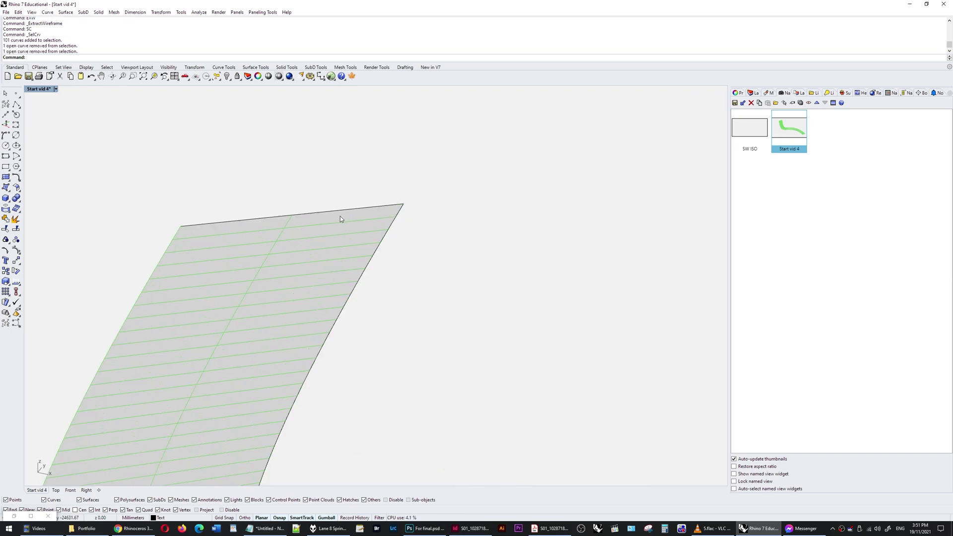
{"action": "left_click", "coordinate": [284, 223], "text": "ctrl"}
{"action": "left_click", "coordinate": [178, 230], "text": "ctrl"}
{"action": "scroll", "coordinate": [180, 210], "scroll_direction": "down", "scroll_amount": 9}
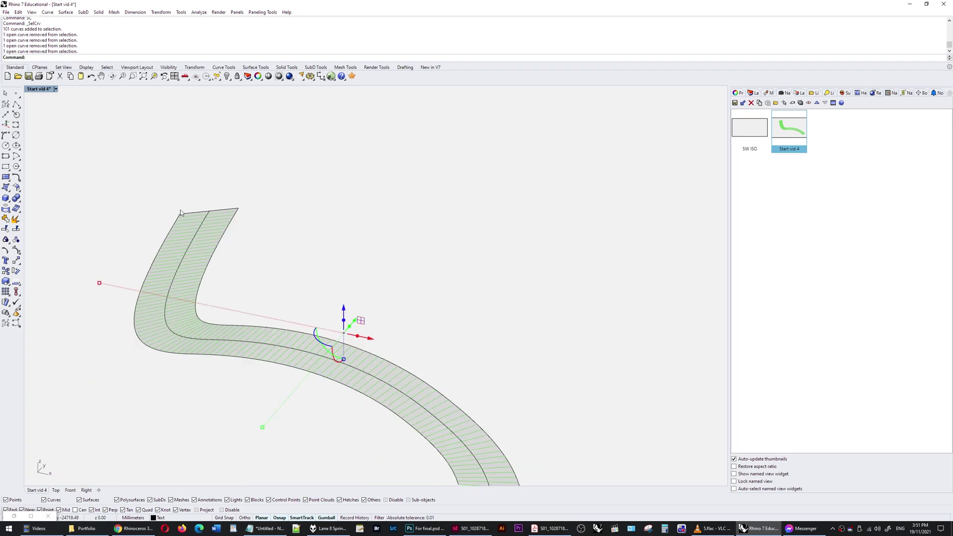
{"action": "scroll", "coordinate": [357, 387], "scroll_direction": "up", "scroll_amount": 8}
{"action": "left_click", "coordinate": [506, 361], "text": "ctrl"}
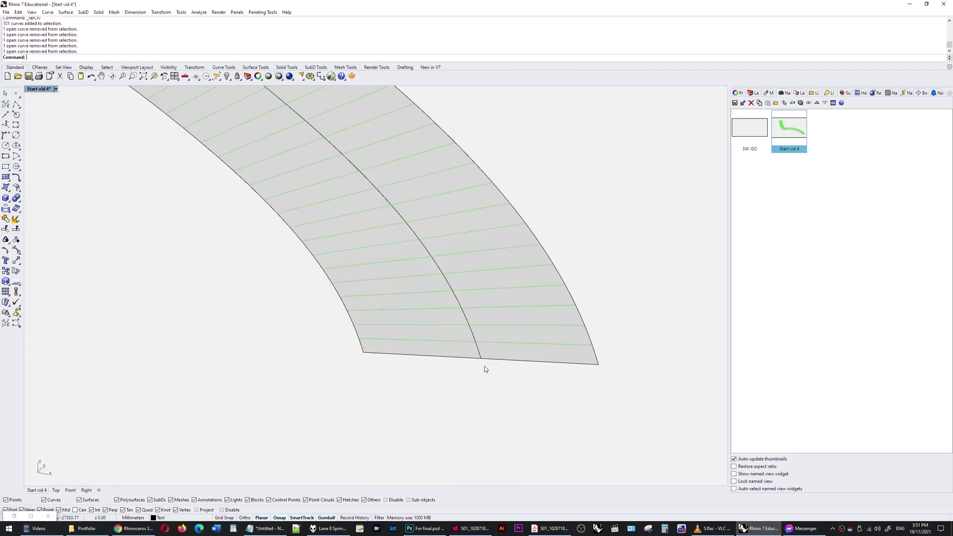
{"action": "scroll", "coordinate": [440, 378], "scroll_direction": "down", "scroll_amount": 6}
{"action": "scroll", "coordinate": [364, 429], "scroll_direction": "down", "scroll_amount": 4}
{"action": "scroll", "coordinate": [311, 325], "scroll_direction": "up", "scroll_amount": 2}
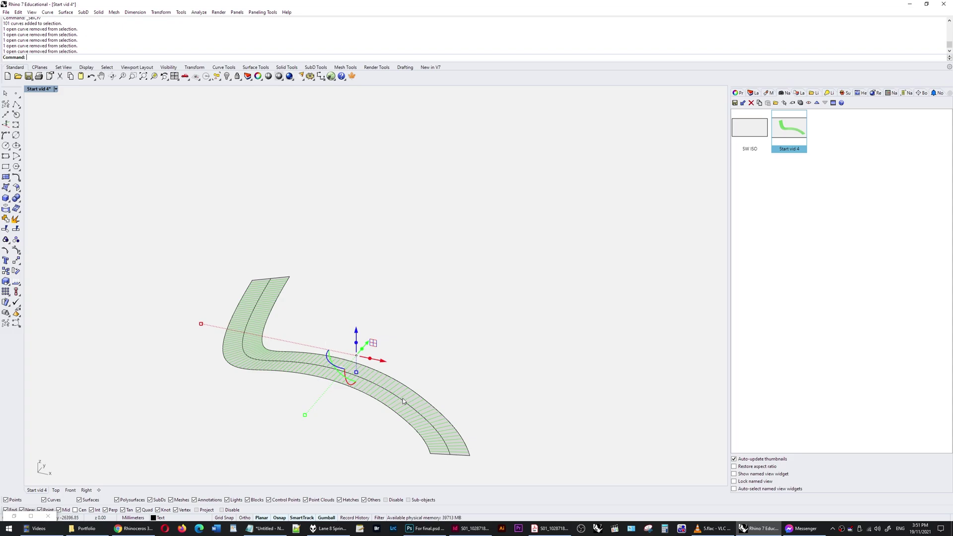
{"action": "scroll", "coordinate": [404, 399], "scroll_direction": "up", "scroll_amount": 4}
Switch to Grasshopper and set the selected crosswise curves as multiple geometries in the Curves parameter
{"action": "left_click", "coordinate": [11, 512]}
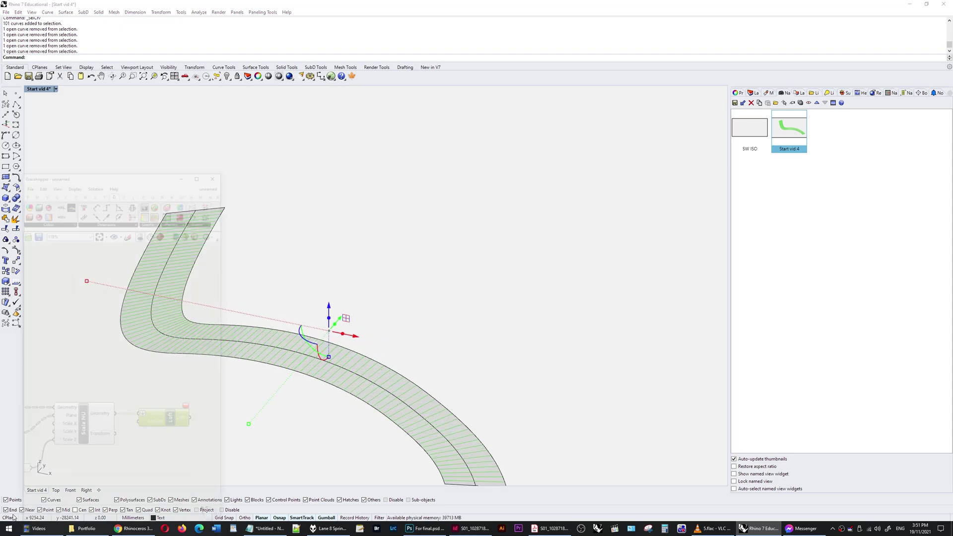
{"action": "scroll", "coordinate": [156, 322], "scroll_direction": "down", "scroll_amount": 1}
{"action": "scroll", "coordinate": [156, 323], "scroll_direction": "down", "scroll_amount": 1}
{"action": "scroll", "coordinate": [62, 353], "scroll_direction": "up", "scroll_amount": 1}
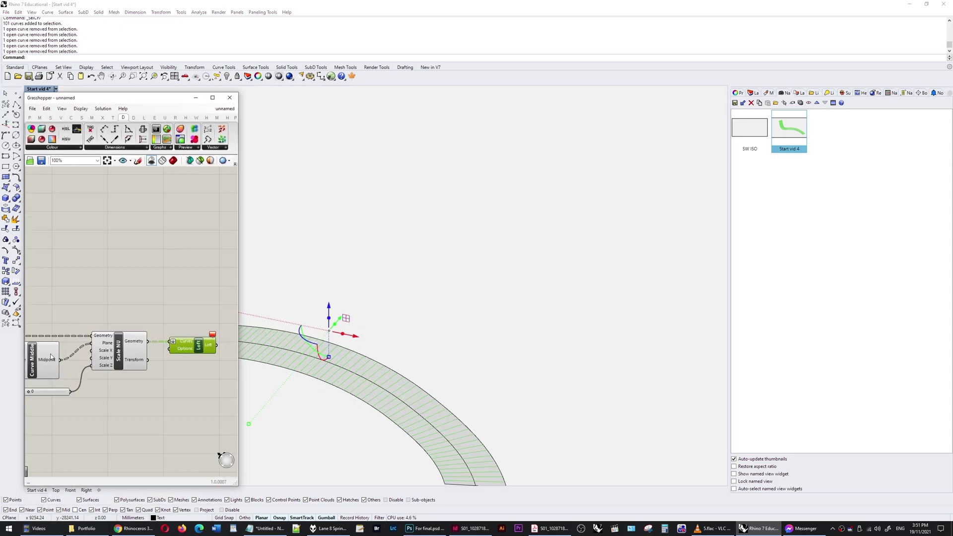
{"action": "right_click_drag", "start_coordinate": [65, 354], "coordinate": [101, 339]}
{"action": "scroll", "coordinate": [133, 345], "scroll_direction": "down", "scroll_amount": 1}
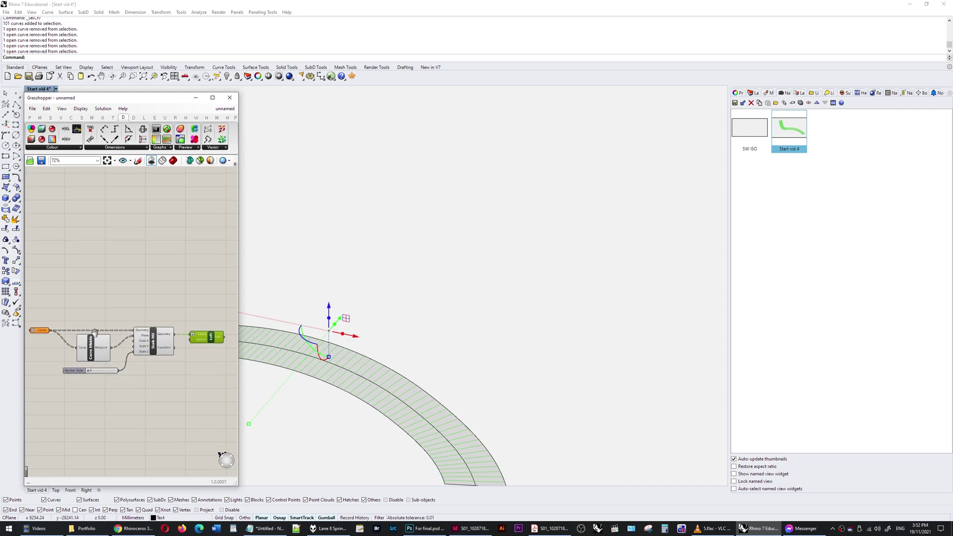
{"action": "right_click", "coordinate": [41, 331]}
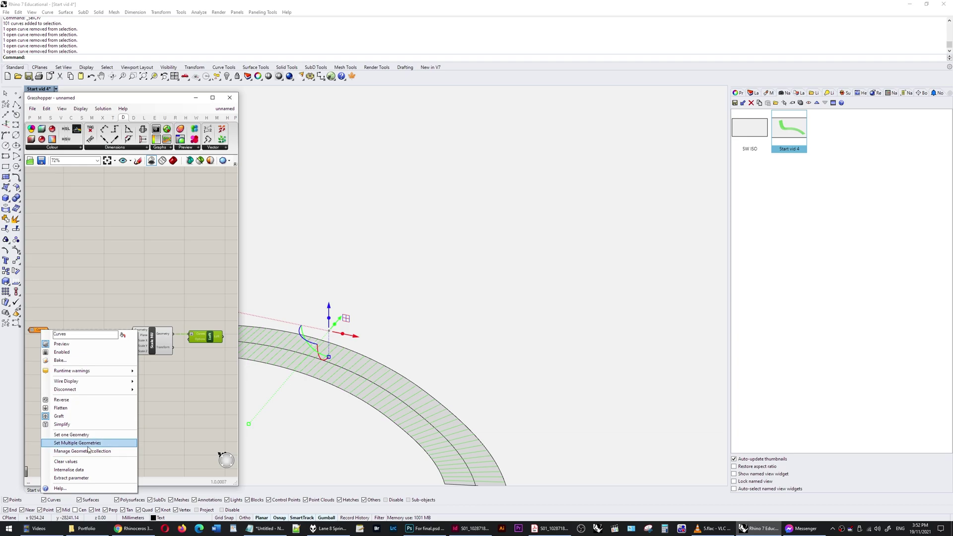
{"action": "left_click", "coordinate": [88, 444]}
Review the Grasshopper definition from the Curves parameter through Curve Middle, the number slider and Scale NU to Loft
{"action": "left_click", "coordinate": [40, 331]}
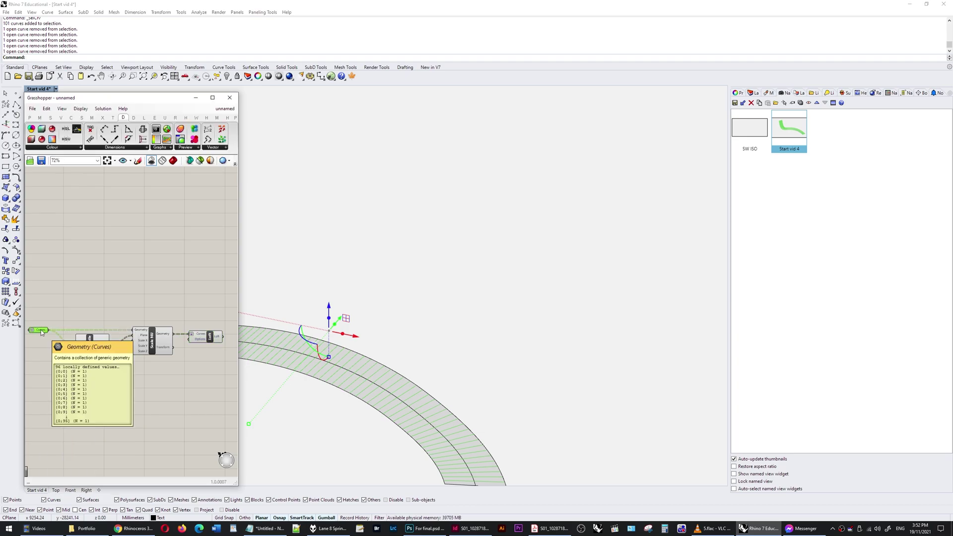
{"action": "left_click", "coordinate": [42, 334]}
{"action": "left_click", "coordinate": [92, 349]}
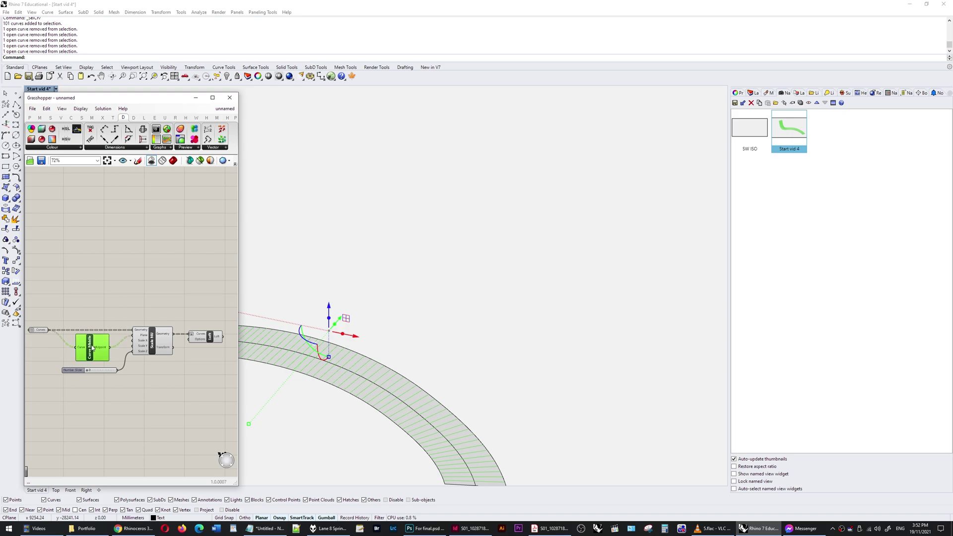
{"action": "left_click", "coordinate": [144, 338]}
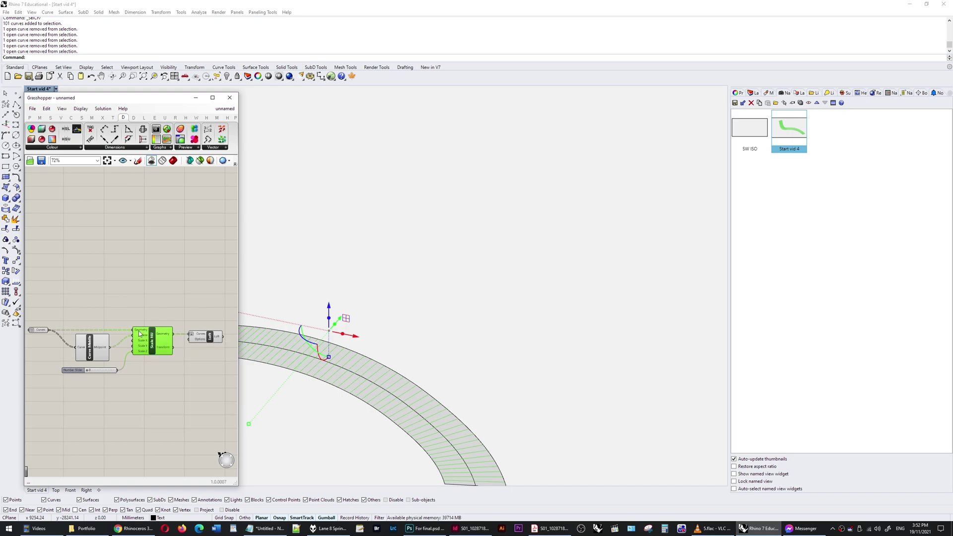
{"action": "left_click", "coordinate": [77, 377]}
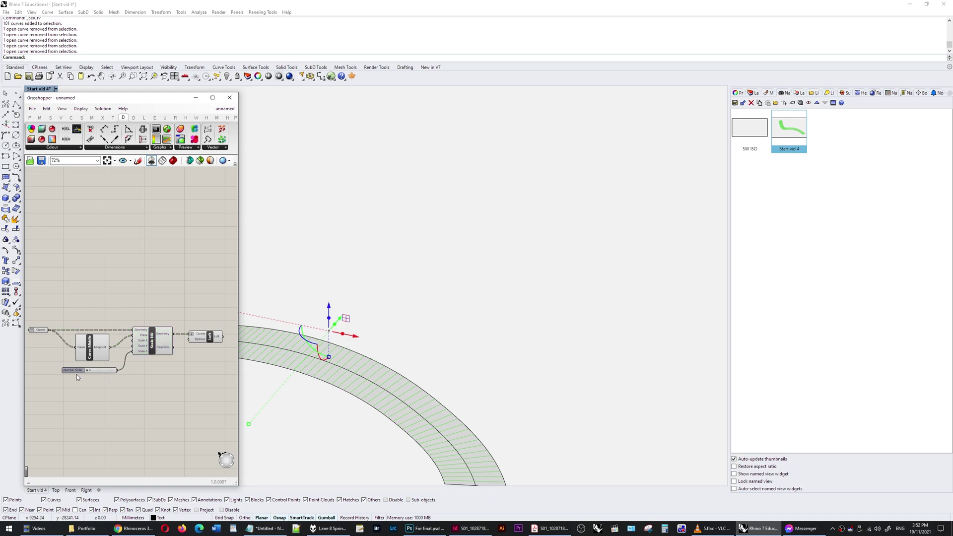
{"action": "left_click", "coordinate": [161, 336]}
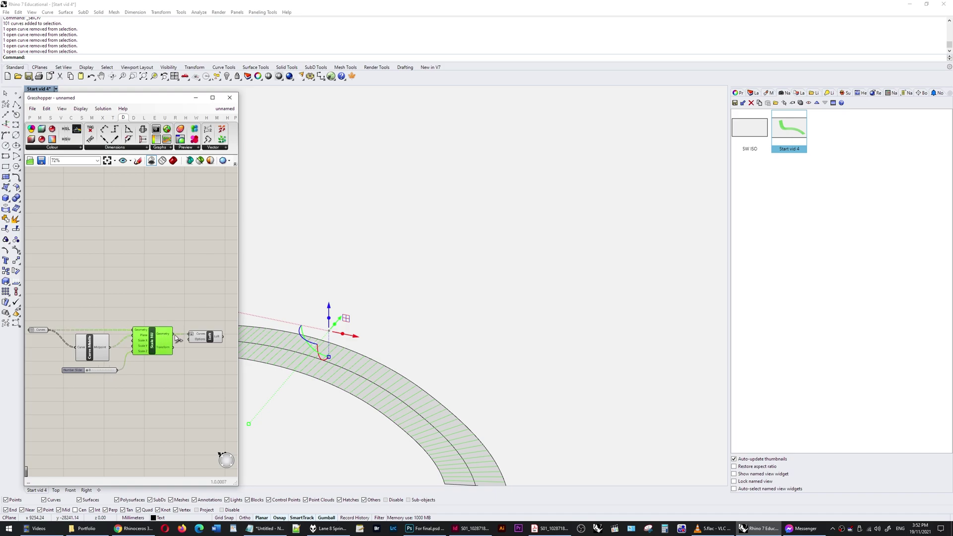
{"action": "left_click", "coordinate": [215, 340]}
Turn on Grasshopper's wireframe preview of the scaled curves, switch it to shaded, and inspect the result along the path
{"action": "left_click", "coordinate": [163, 160]}
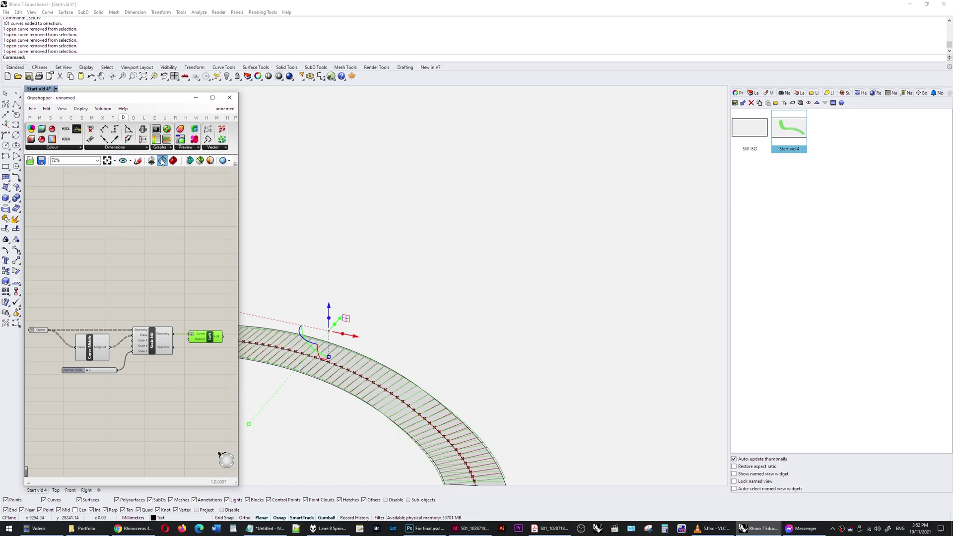
{"action": "scroll", "coordinate": [515, 416], "scroll_direction": "up", "scroll_amount": 5}
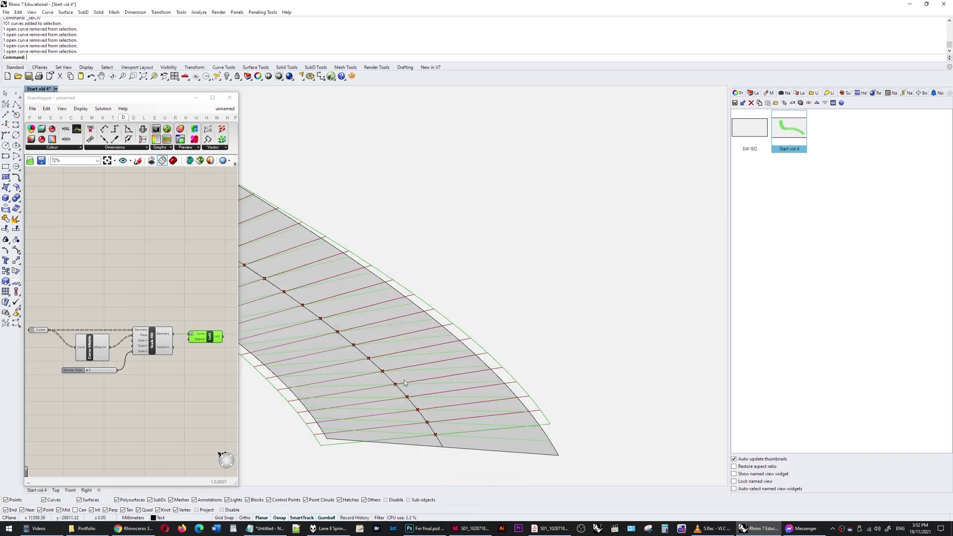
{"action": "left_click", "coordinate": [173, 160]}
{"action": "scroll", "coordinate": [590, 333], "scroll_direction": "down", "scroll_amount": 8}
{"action": "mouse_move", "coordinate": [590, 332]}
{"action": "right_mouse_down"}
{"action": "mouse_move", "coordinate": [516, 302]}
{"action": "mouse_move", "coordinate": [587, 356]}
{"action": "right_mouse_up"}
{"action": "scroll", "coordinate": [587, 356], "scroll_direction": "down", "scroll_amount": 8}
{"action": "scroll", "coordinate": [397, 188], "scroll_direction": "up", "scroll_amount": 10}
{"action": "mouse_move", "coordinate": [422, 303]}
{"action": "right_mouse_down"}
{"action": "mouse_move", "coordinate": [427, 254]}
{"action": "mouse_move", "coordinate": [424, 291]}
{"action": "right_mouse_up"}
{"action": "scroll", "coordinate": [424, 291], "scroll_direction": "down", "scroll_amount": 3}
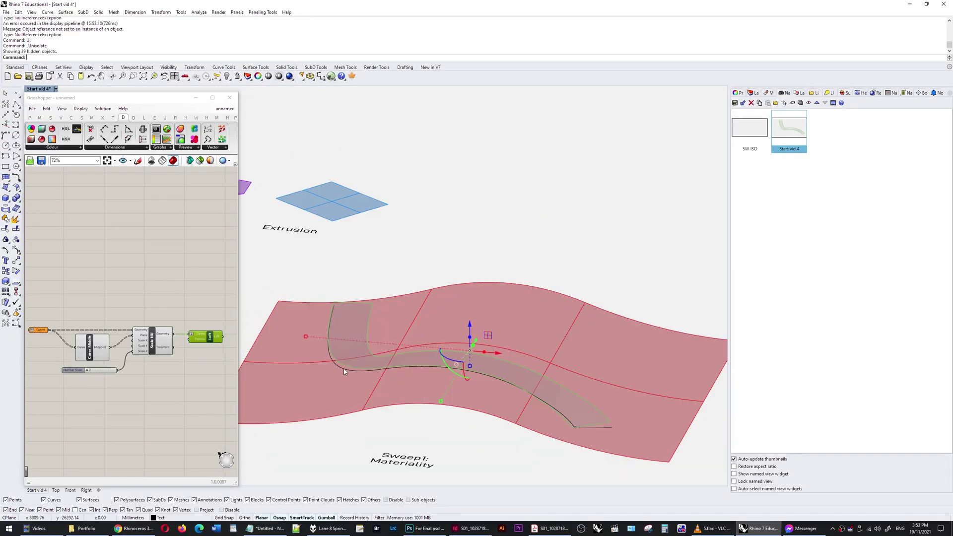
Minimise Grasshopper, show the Sweep1 path's surface isocurves in its properties, and raise the isocurve density
{"action": "right_click_drag", "start_coordinate": [343, 368], "coordinate": [453, 328]}
{"action": "left_click", "coordinate": [196, 97]}
{"action": "scroll", "coordinate": [460, 387], "scroll_direction": "up", "scroll_amount": 8}
{"action": "right_click_drag", "start_coordinate": [512, 343], "coordinate": [407, 310]}
{"action": "scroll", "coordinate": [493, 355], "scroll_direction": "down", "scroll_amount": 10}
{"action": "left_click", "coordinate": [737, 93]}
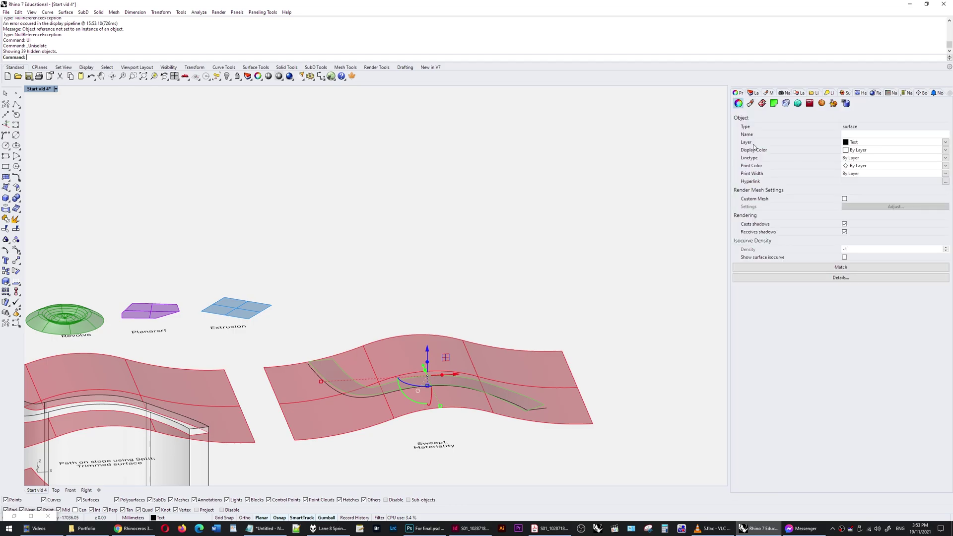
{"action": "left_click", "coordinate": [844, 257]}
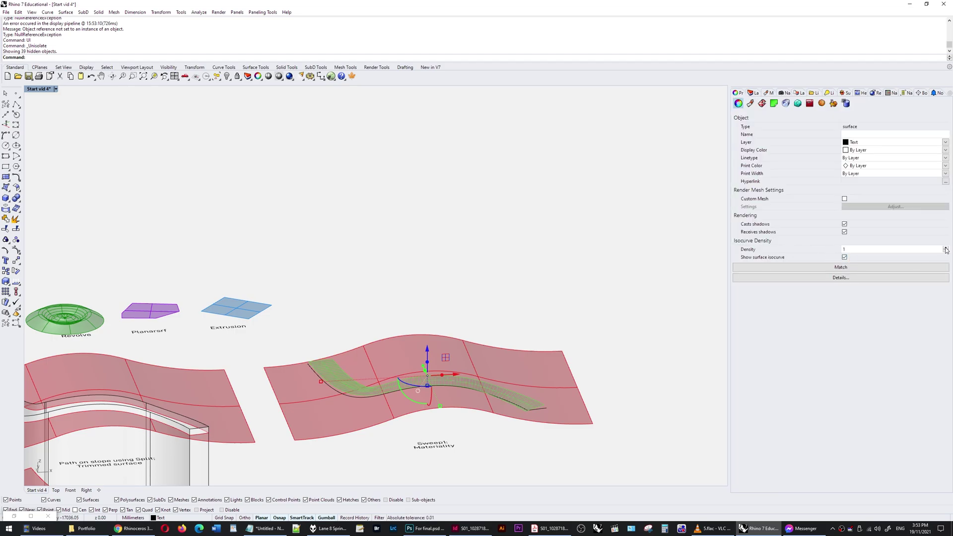
{"action": "scroll", "coordinate": [498, 393], "scroll_direction": "up", "scroll_amount": 5}
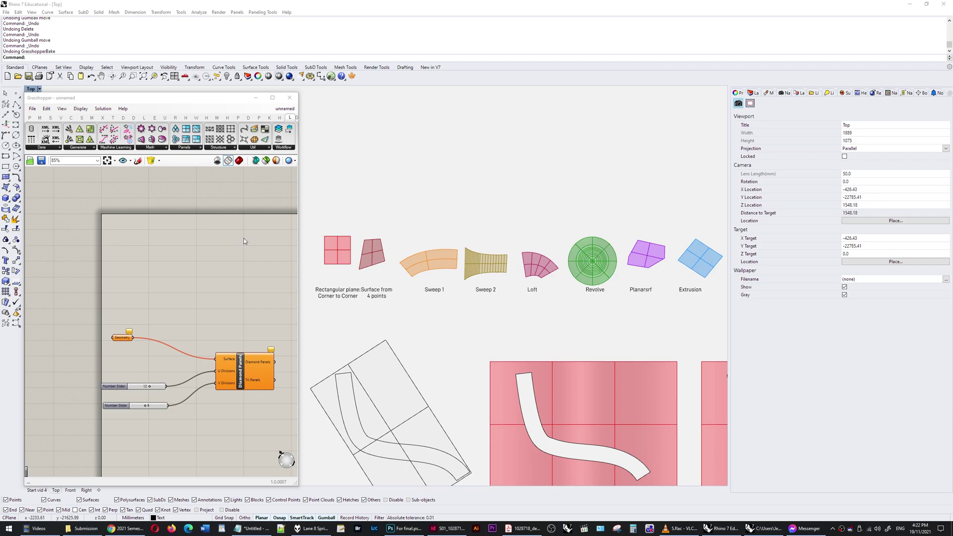
Look over the LunchBox Panels components and the Diamond Panels definition on the Grasshopper canvas
{"action": "mouse_move", "coordinate": [290, 120]}
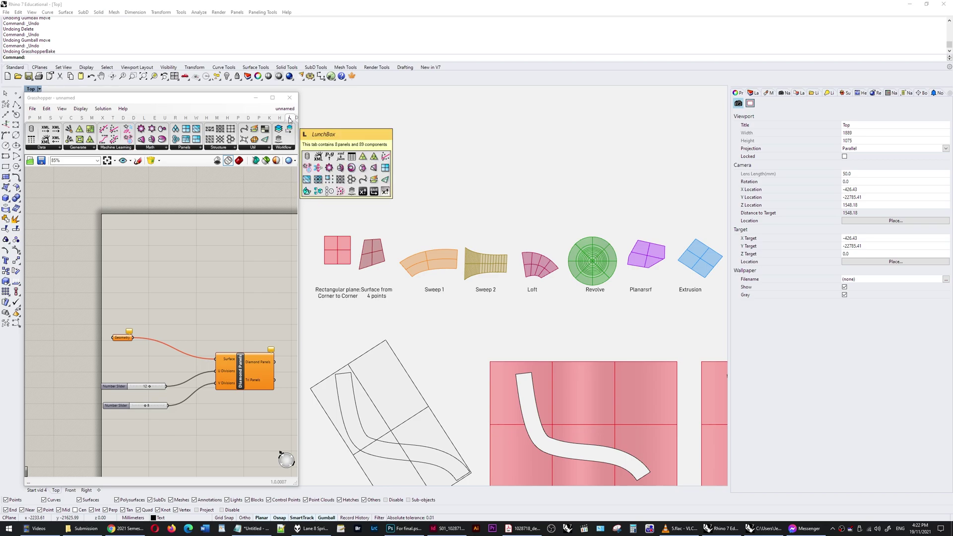
{"action": "left_click", "coordinate": [200, 147]}
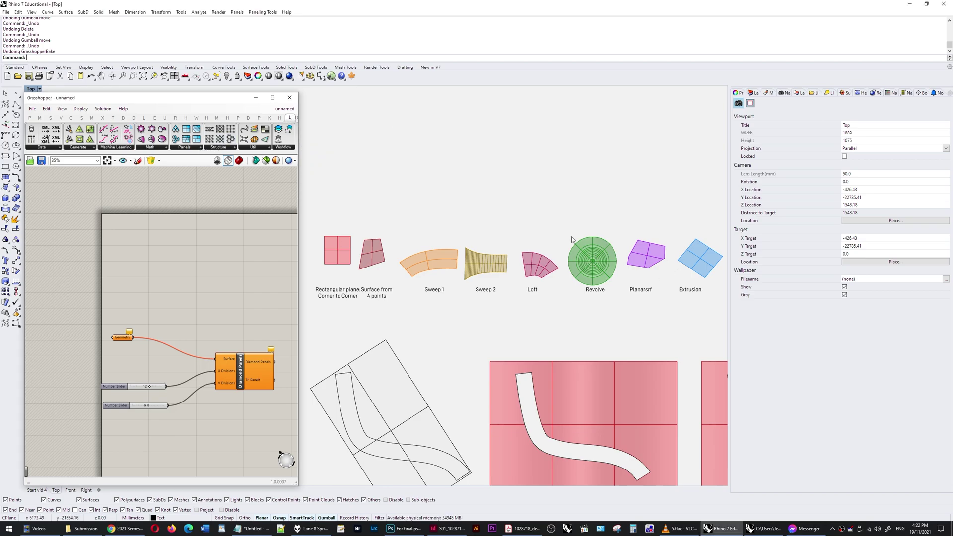
{"action": "right_click_drag", "start_coordinate": [261, 370], "coordinate": [210, 323]}
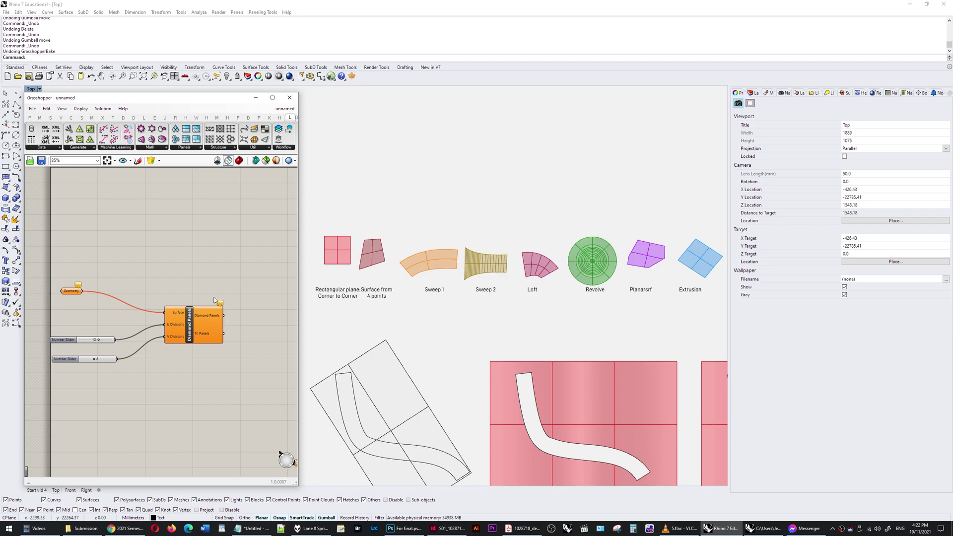
Assign the corner-to-corner rectangular plane to the Geometry parameter feeding Diamond Panels, and inspect the panelling on it
{"action": "left_click", "coordinate": [340, 257]}
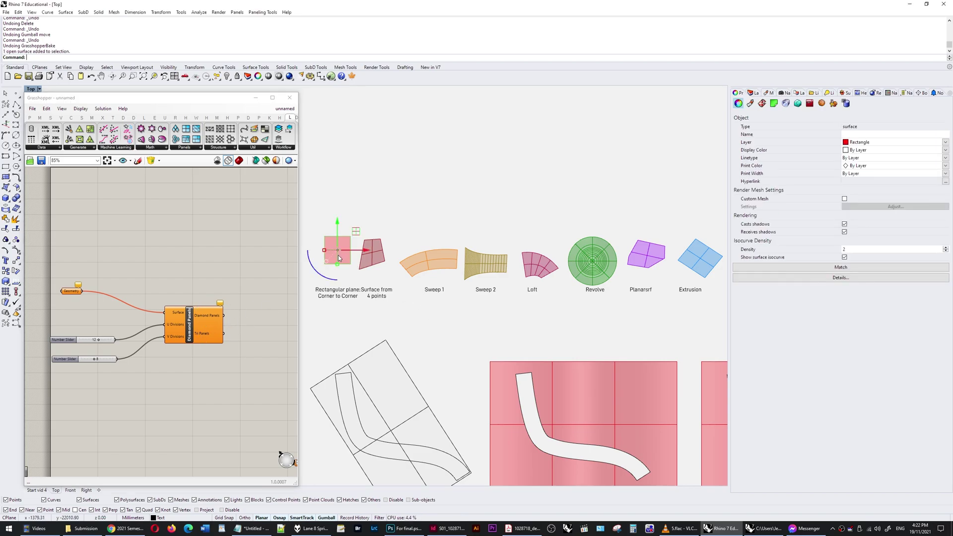
{"action": "right_click", "coordinate": [77, 292]}
{"action": "left_click", "coordinate": [107, 395]}
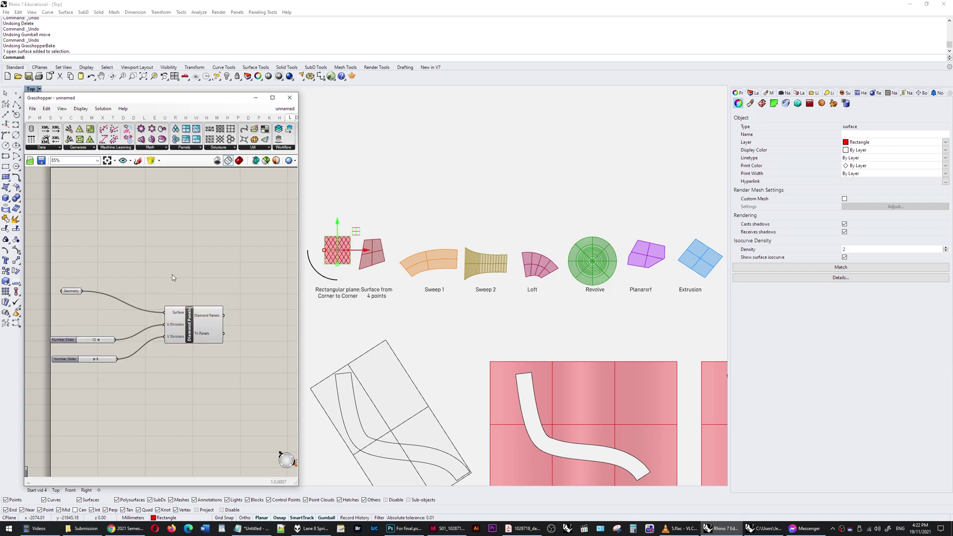
{"action": "scroll", "coordinate": [324, 247], "scroll_direction": "up", "scroll_amount": 8}
{"action": "scroll", "coordinate": [377, 253], "scroll_direction": "down", "scroll_amount": 2}
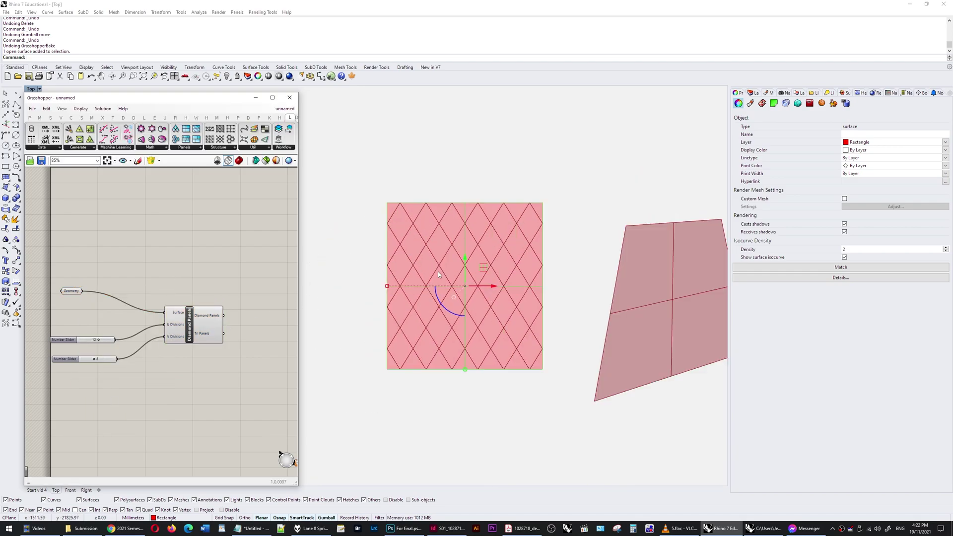
{"action": "scroll", "coordinate": [511, 236], "scroll_direction": "down", "scroll_amount": 2}
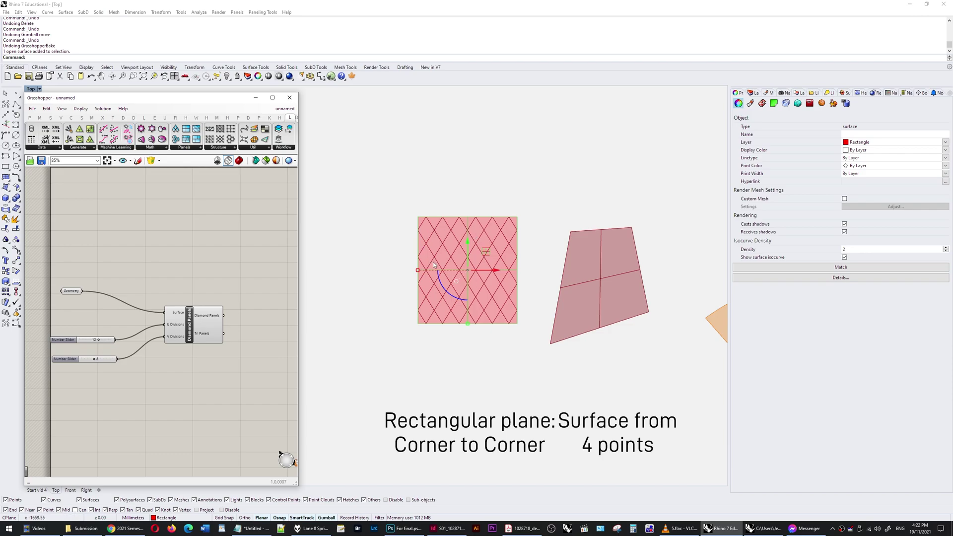
{"action": "scroll", "coordinate": [356, 304], "scroll_direction": "down", "scroll_amount": 3}
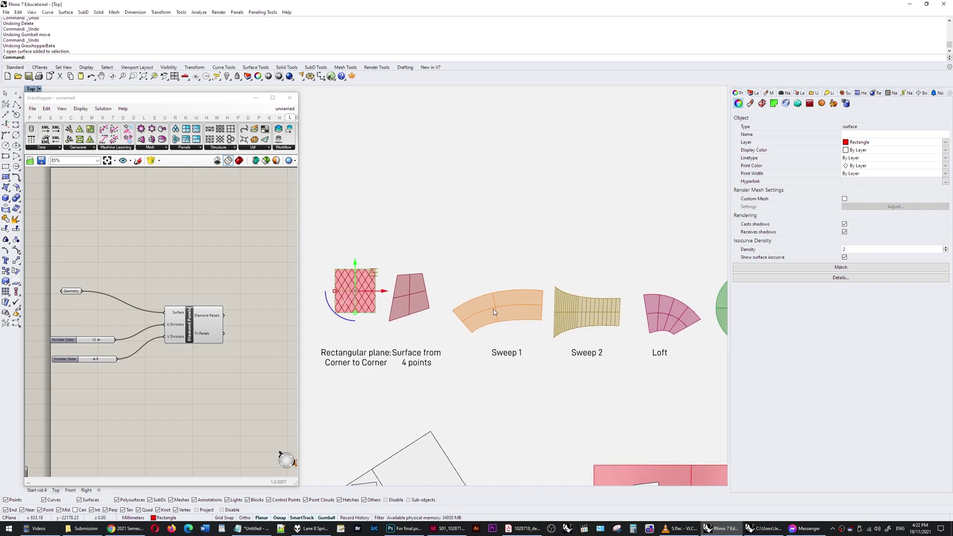
Set the Sweep 1 surface as the one geometry for Diamond Panels, deselect it, and inspect the panelling
{"action": "left_click", "coordinate": [494, 311]}
{"action": "right_click", "coordinate": [69, 291]}
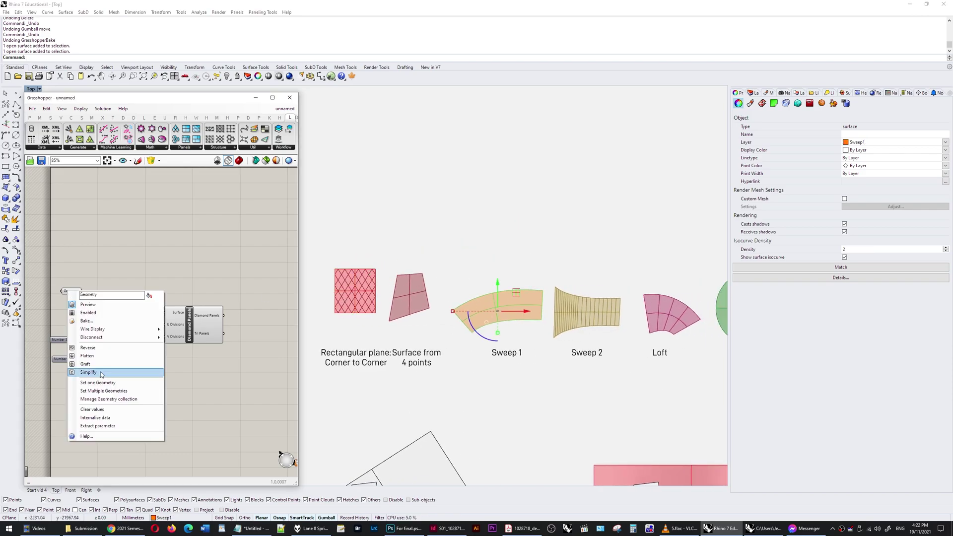
{"action": "left_click", "coordinate": [98, 383]}
{"action": "right_click_drag", "start_coordinate": [567, 346], "coordinate": [514, 345]}
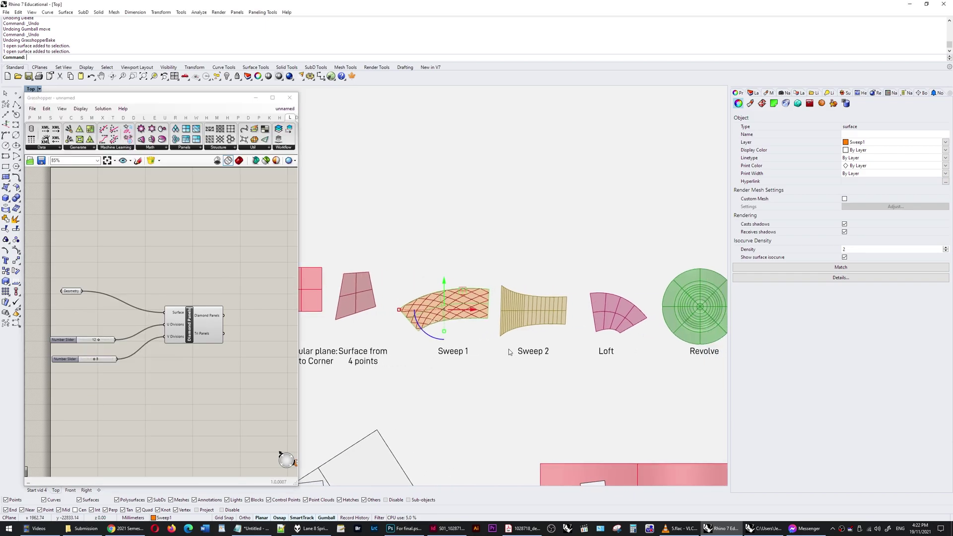
{"action": "key", "text": "Escape"}
{"action": "scroll", "coordinate": [482, 290], "scroll_direction": "up", "scroll_amount": 2}
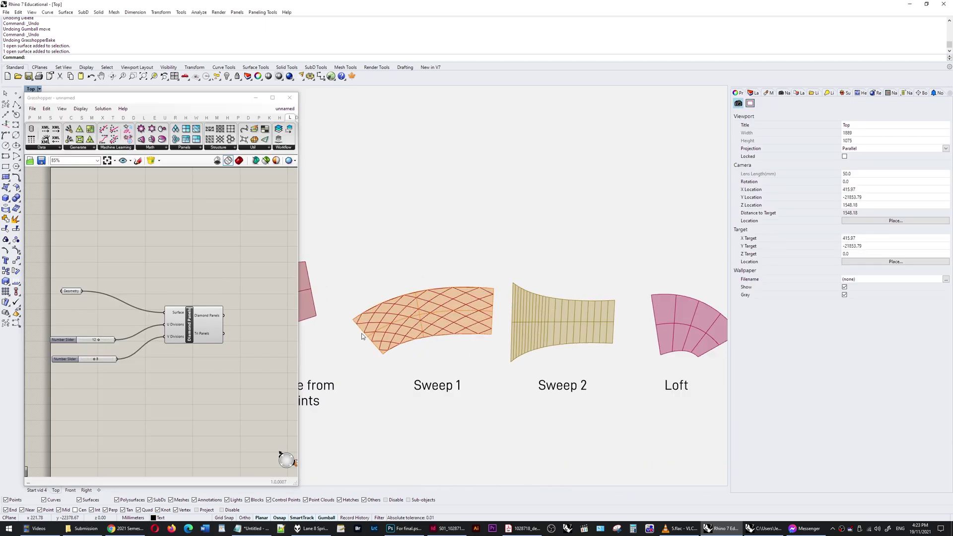
Set the Revolve surface as the geometry for Diamond Panels, deselect it, and inspect its panelling
{"action": "right_click_drag", "start_coordinate": [603, 351], "coordinate": [373, 368]}
{"action": "left_click", "coordinate": [574, 346]}
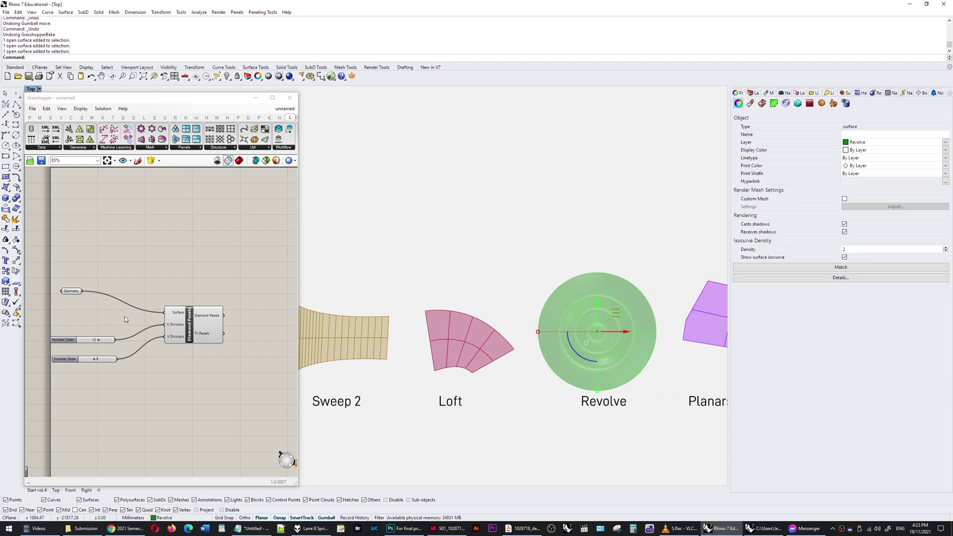
{"action": "right_click", "coordinate": [75, 293]}
{"action": "left_click", "coordinate": [107, 385]}
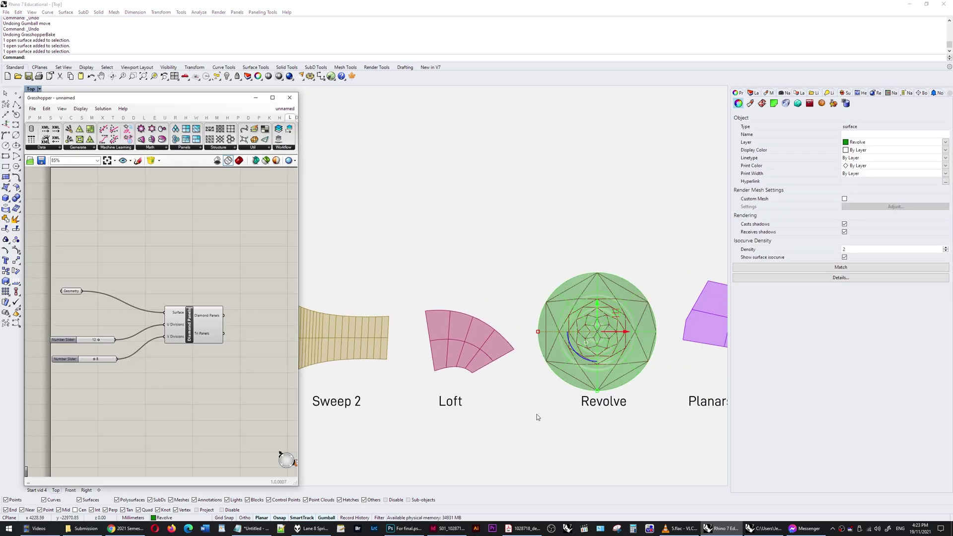
{"action": "right_click_drag", "start_coordinate": [537, 414], "coordinate": [469, 434]}
{"action": "left_click", "coordinate": [469, 434]}
{"action": "scroll", "coordinate": [508, 335], "scroll_direction": "up", "scroll_amount": 4}
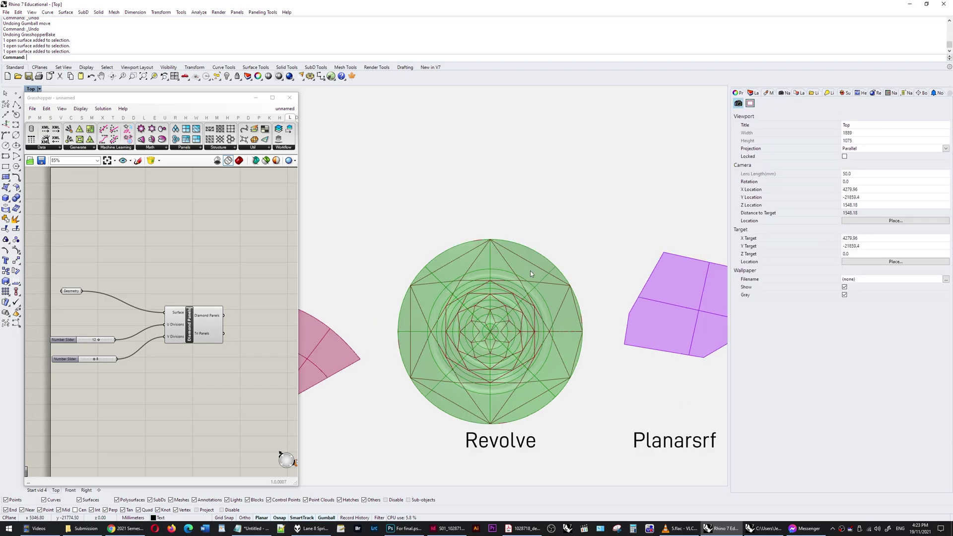
{"action": "scroll", "coordinate": [489, 374], "scroll_direction": "down", "scroll_amount": 4}
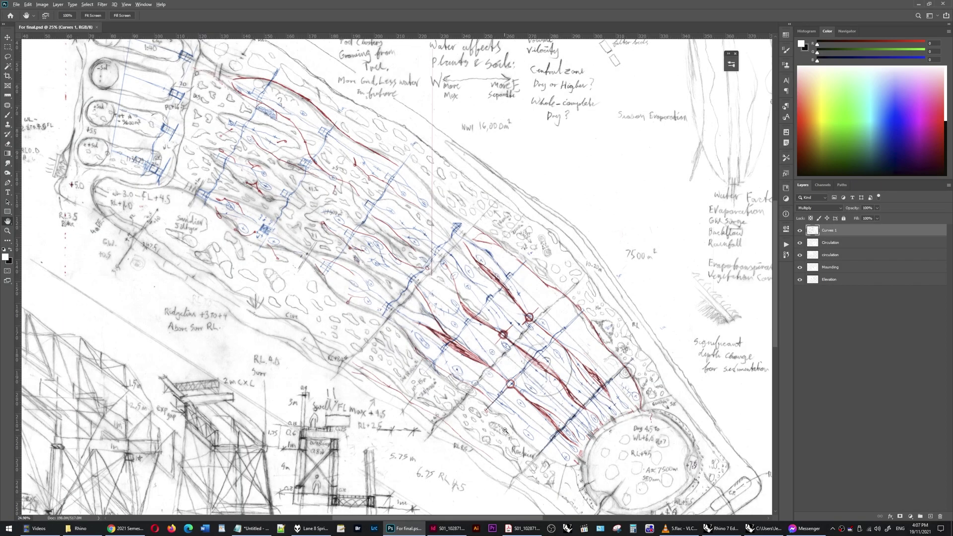
Examine the red curves and blue section lines on the hand-drawn site plan in Photoshop
{"action": "scroll", "coordinate": [506, 430], "scroll_direction": "down", "scroll_amount": 1, "text": "alt"}
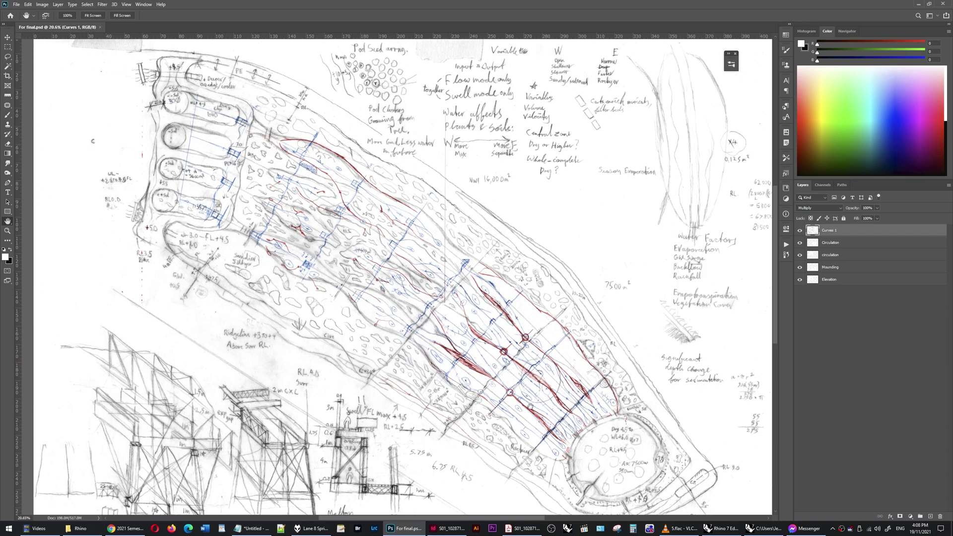
{"action": "scroll", "coordinate": [558, 430], "scroll_direction": "up", "scroll_amount": 3, "text": "alt"}
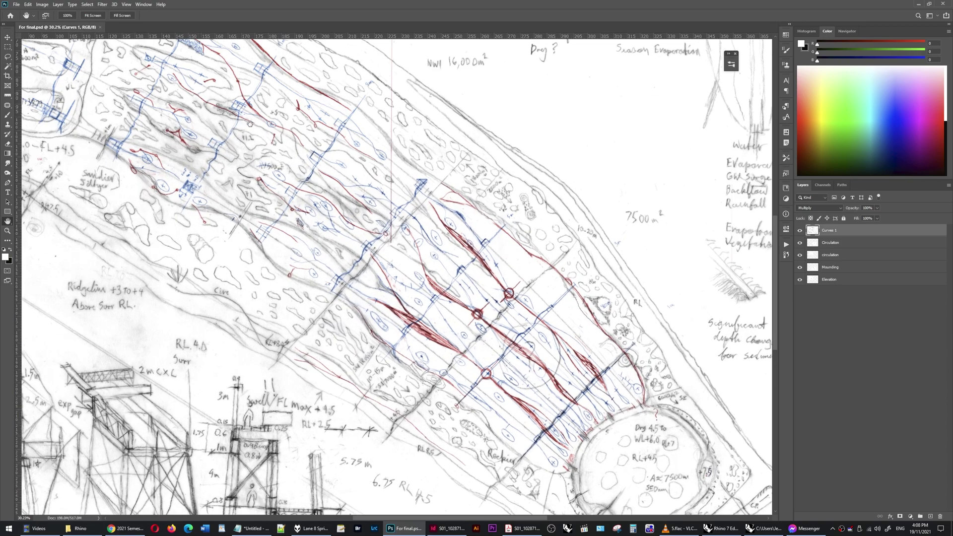
{"action": "scroll", "coordinate": [622, 430], "scroll_direction": "up", "scroll_amount": 2, "text": "alt"}
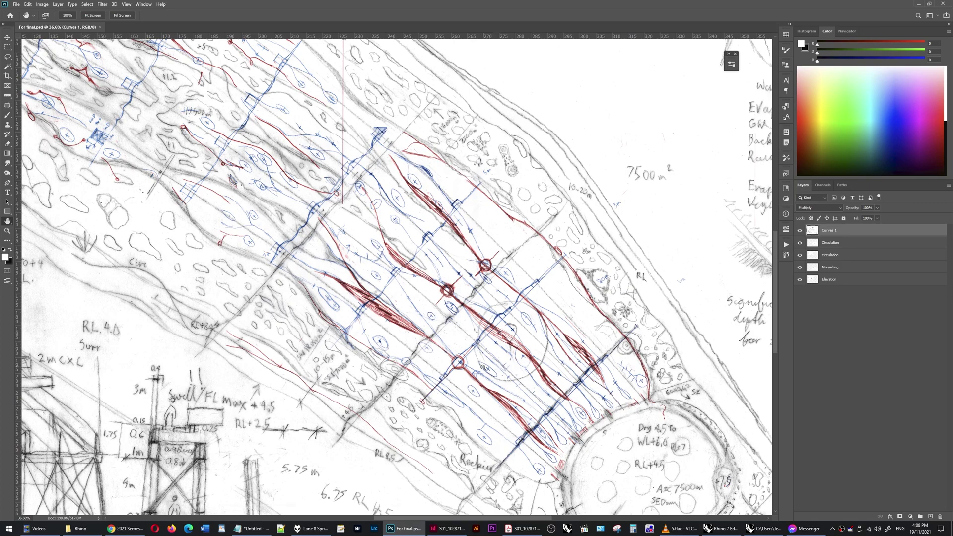
{"action": "scroll", "coordinate": [482, 367], "scroll_direction": "down", "scroll_amount": 2, "text": "alt"}
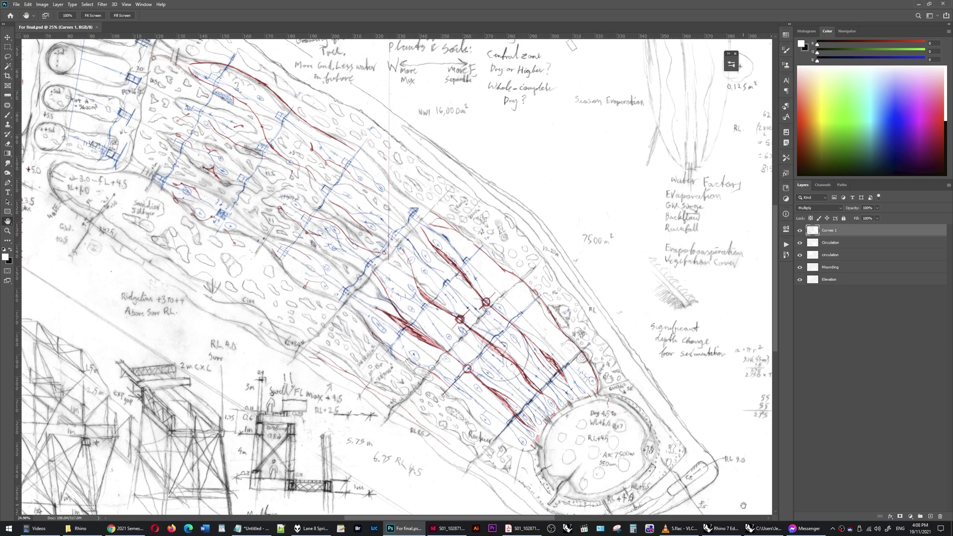
Switch to the Rhino site model and inspect the parallel section lines across the site in Section Perspective 1
{"action": "left_click", "coordinate": [764, 528]}
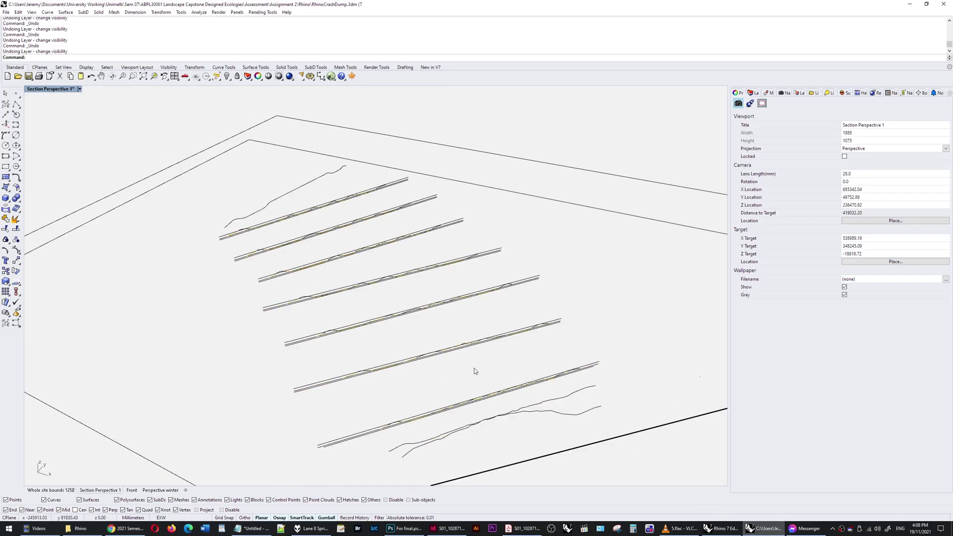
{"action": "right_click_drag", "start_coordinate": [455, 343], "coordinate": [467, 359]}
{"action": "scroll", "coordinate": [526, 412], "scroll_direction": "up", "scroll_amount": 5}
{"action": "scroll", "coordinate": [420, 336], "scroll_direction": "down", "scroll_amount": 5}
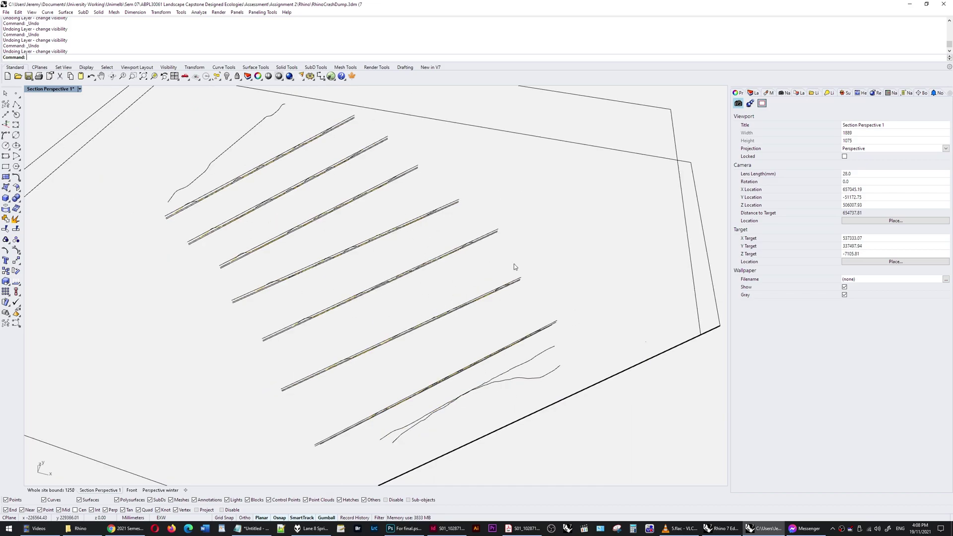
{"action": "scroll", "coordinate": [488, 395], "scroll_direction": "up", "scroll_amount": 5}
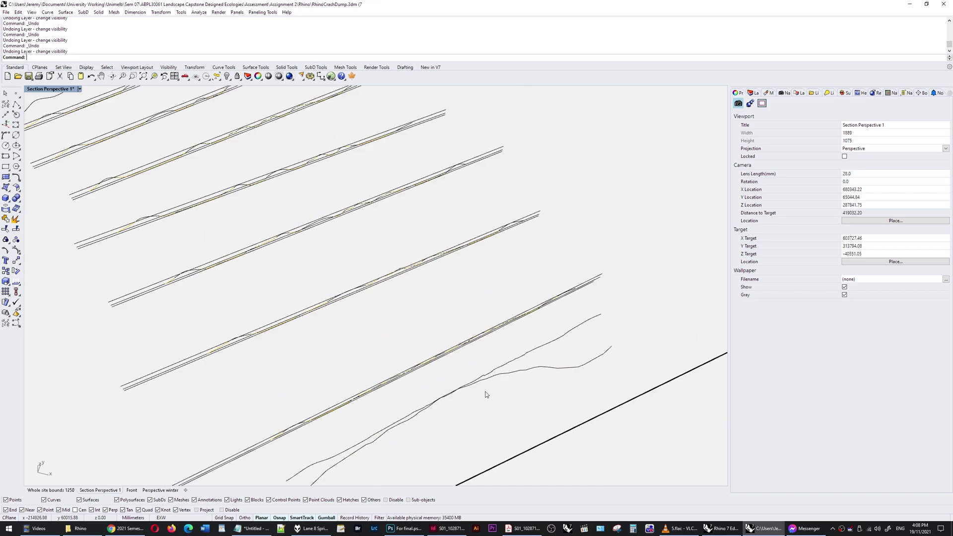
{"action": "scroll", "coordinate": [486, 393], "scroll_direction": "down", "scroll_amount": 5}
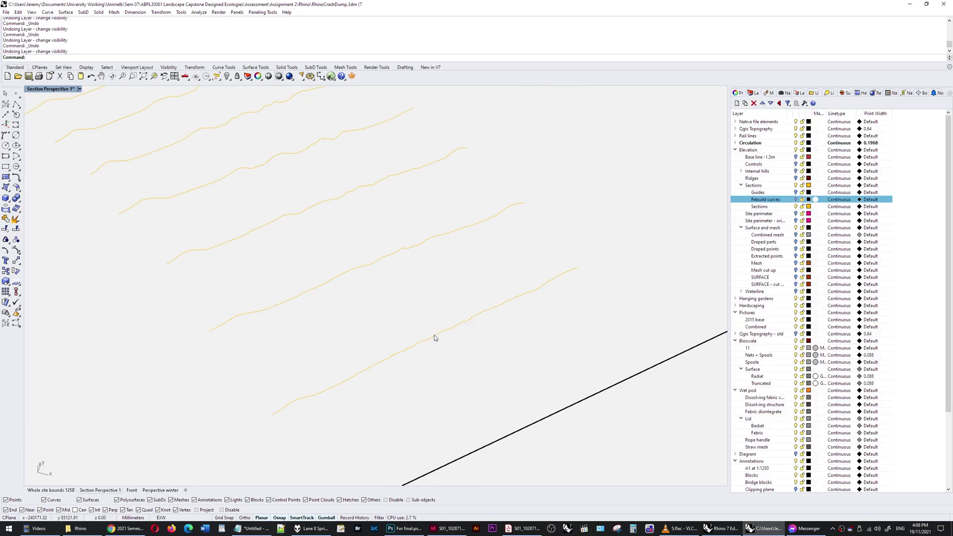
Select three neighbouring section curves one after another, and compare them with the Guides layer shown and hidden again
{"action": "left_click", "coordinate": [437, 331]}
{"action": "left_click", "coordinate": [391, 255]}
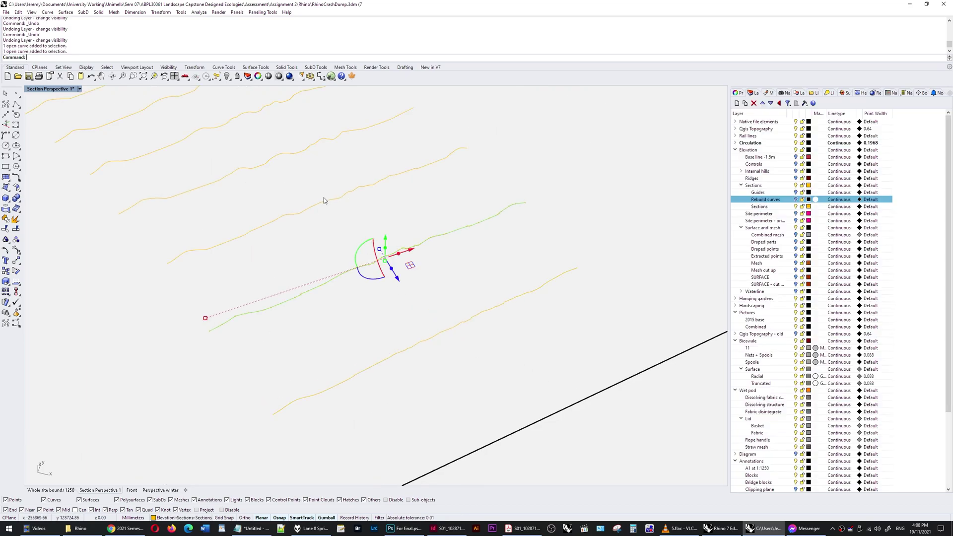
{"action": "left_click", "coordinate": [333, 200]}
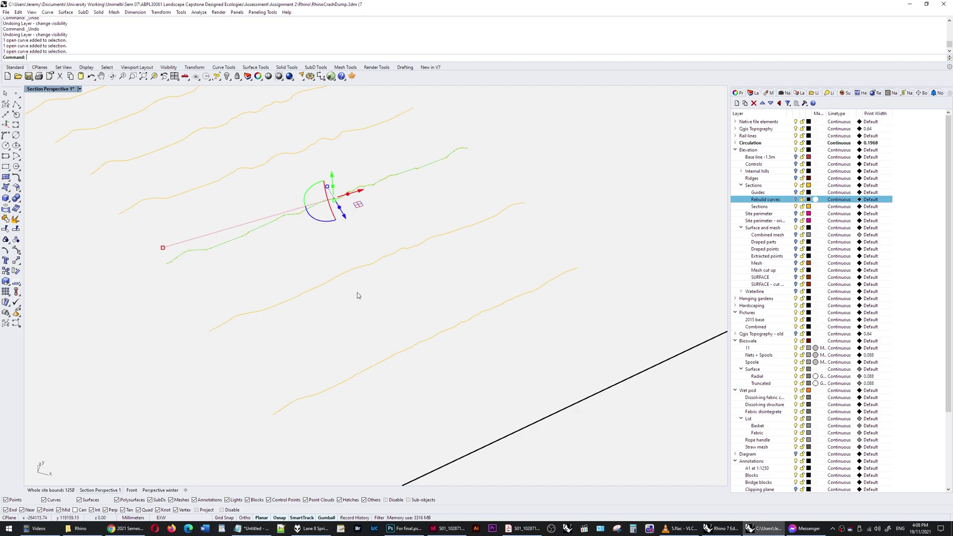
{"action": "left_click", "coordinate": [796, 193]}
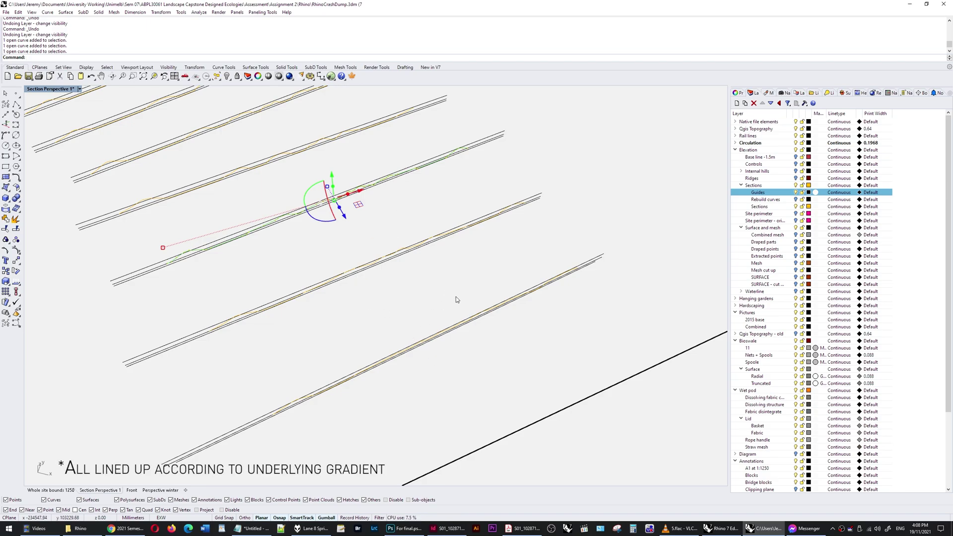
{"action": "left_click", "coordinate": [796, 193]}
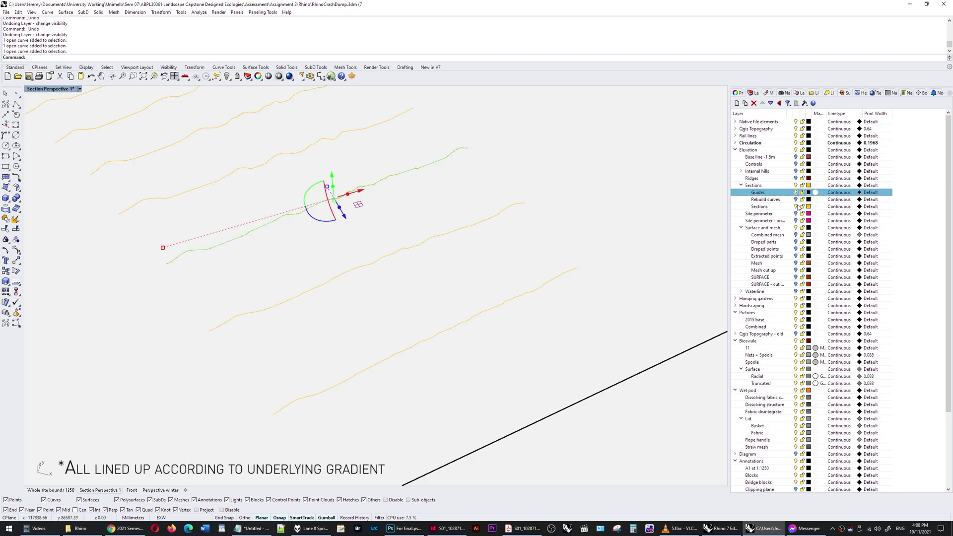
Show the Rebuild curves layer in place of Sections, and turn on control points for four of the rebuilt curves
{"action": "left_click", "coordinate": [796, 199]}
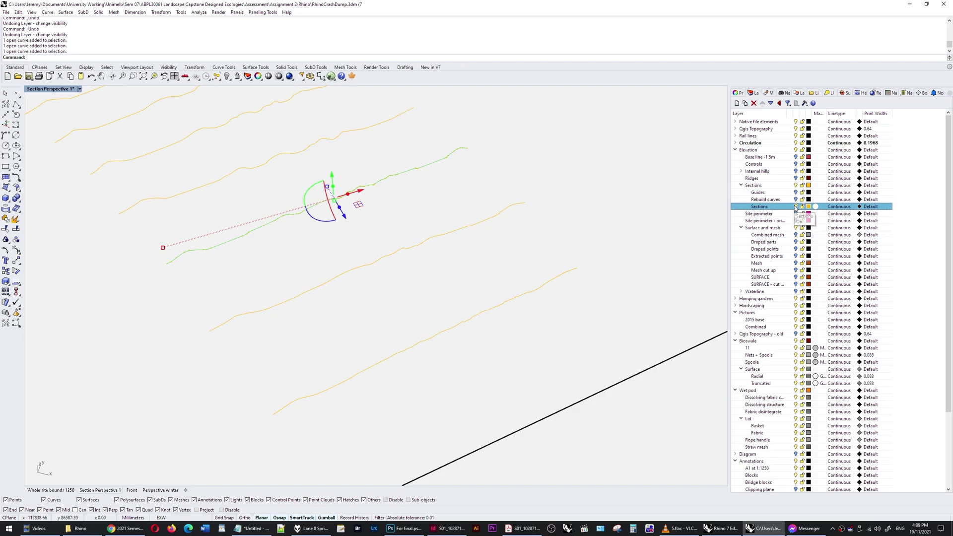
{"action": "left_click", "coordinate": [795, 200]}
{"action": "left_click_drag", "start_coordinate": [532, 150], "coordinate": [280, 297]}
{"action": "key", "text": "F10"}
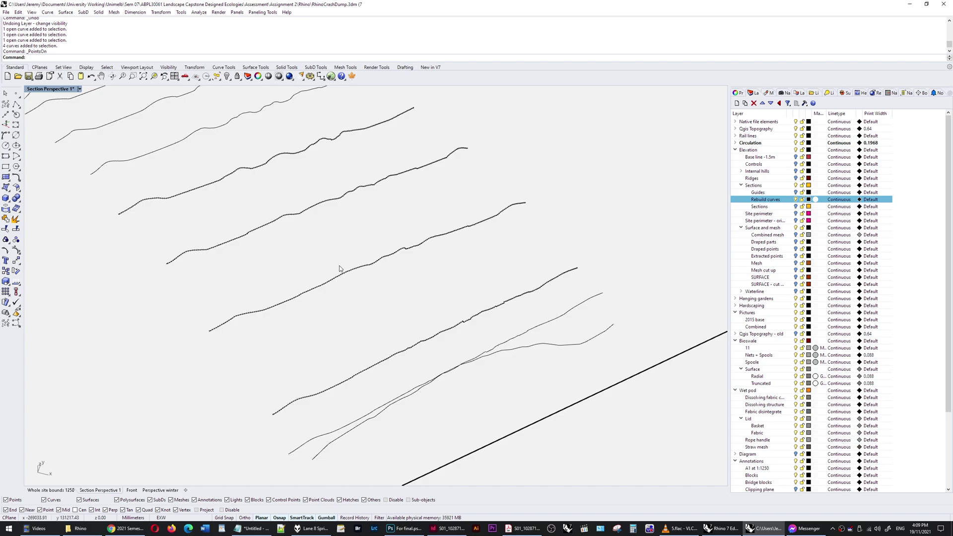
Select individual rebuilt section curves across the site to check them, and clear the selection
{"action": "scroll", "coordinate": [574, 433], "scroll_direction": "down", "scroll_amount": 2}
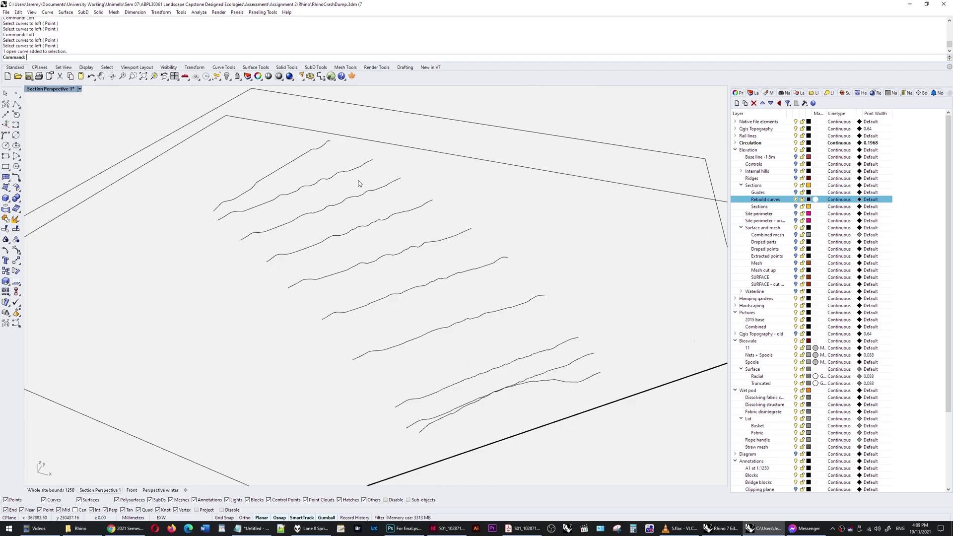
{"action": "left_click", "coordinate": [386, 186]}
{"action": "left_click", "coordinate": [422, 205]}
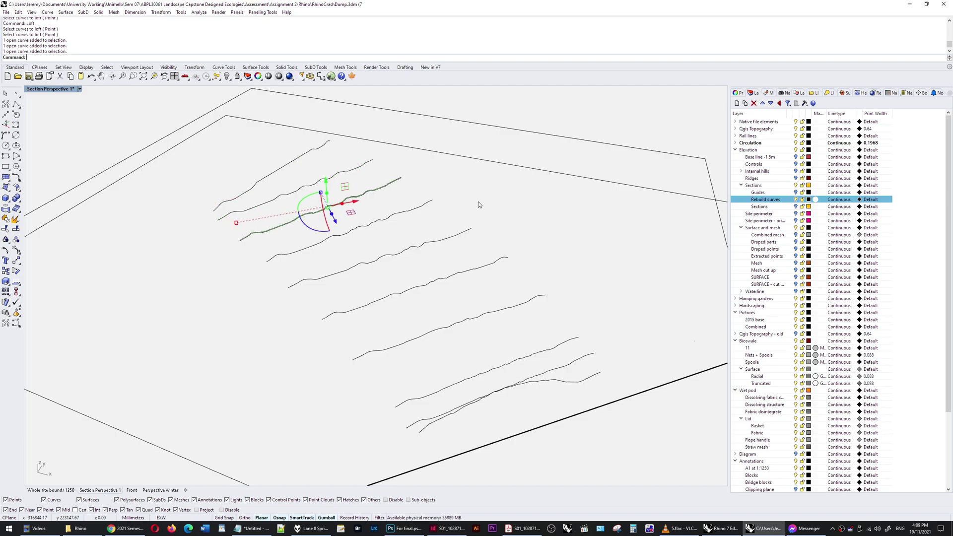
{"action": "left_click", "coordinate": [501, 210]}
Loft the nine parallel rebuilt section curves in order across the site with Normal style and Do not simplify, leaving out the crossing end curve
{"action": "type", "text": "loft"}
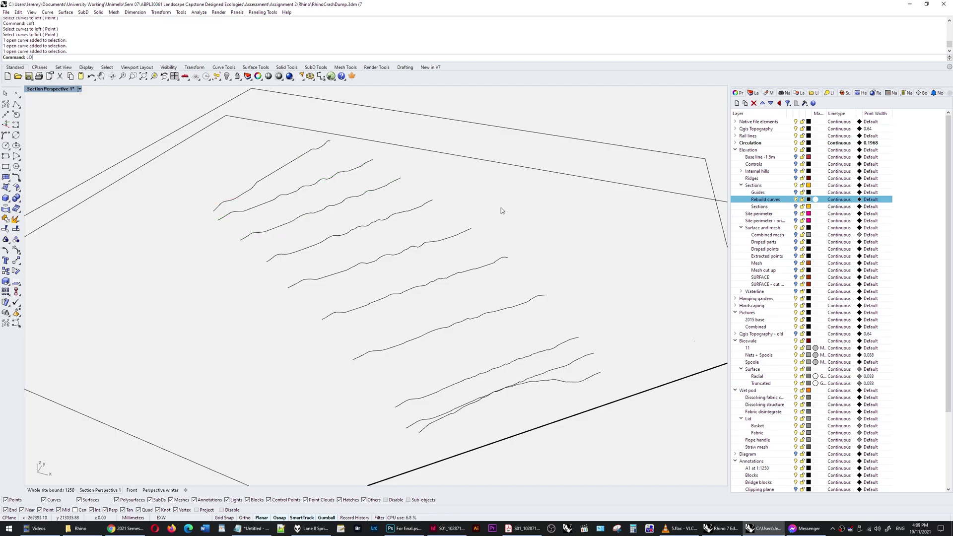
{"action": "key", "text": "Return"}
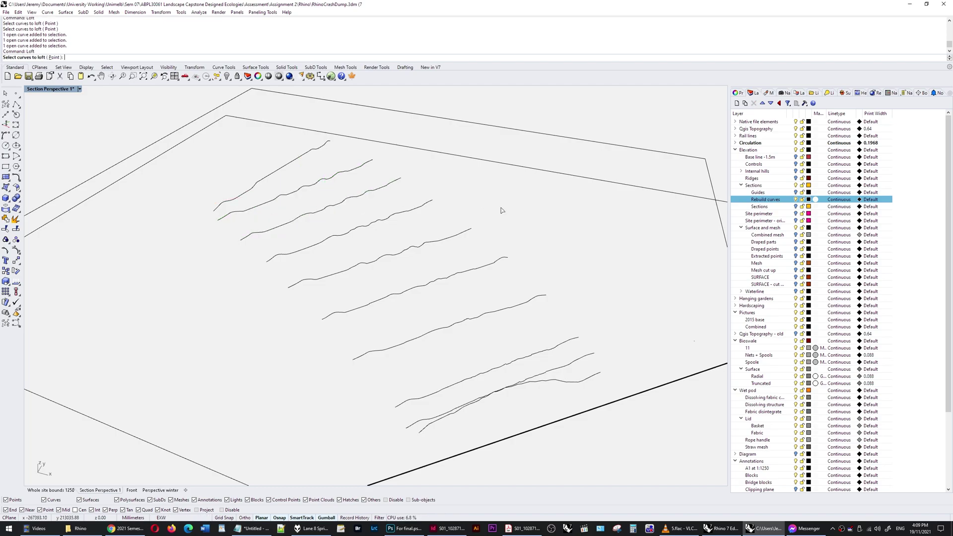
{"action": "left_click", "coordinate": [581, 364]}
{"action": "left_click", "coordinate": [560, 345]}
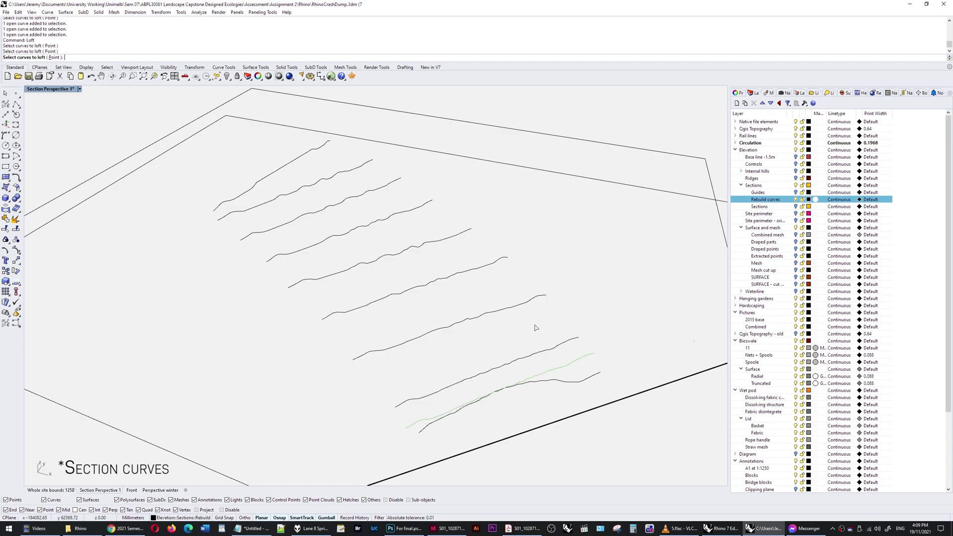
{"action": "left_click", "coordinate": [512, 310]}
{"action": "left_click", "coordinate": [483, 266]}
{"action": "left_click", "coordinate": [430, 241]}
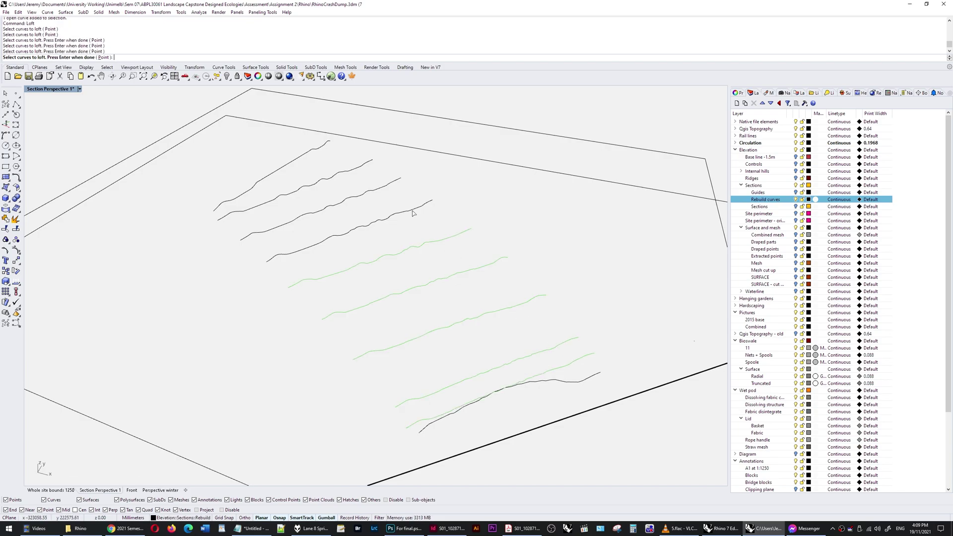
{"action": "left_click", "coordinate": [413, 212]}
{"action": "left_click", "coordinate": [368, 188]}
{"action": "left_click", "coordinate": [355, 167]}
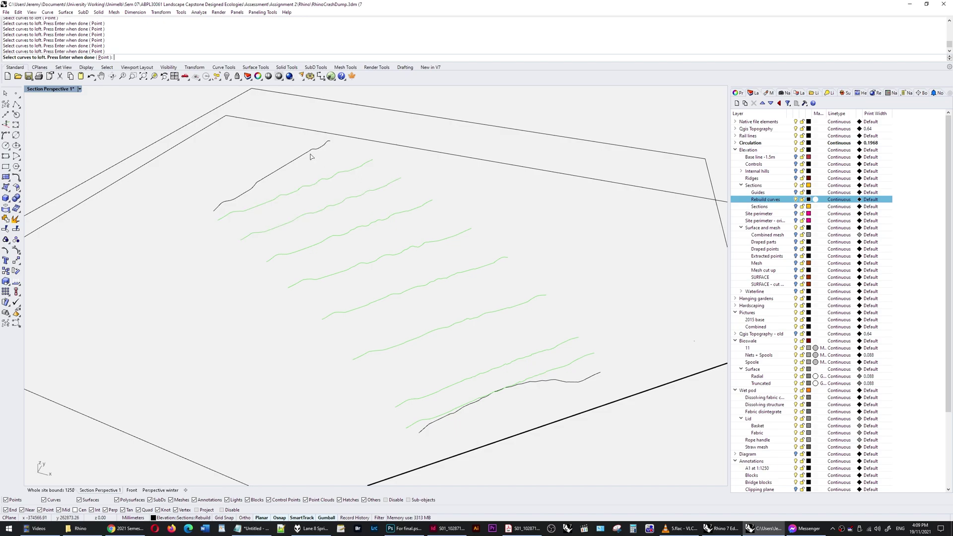
{"action": "left_click", "coordinate": [313, 155]}
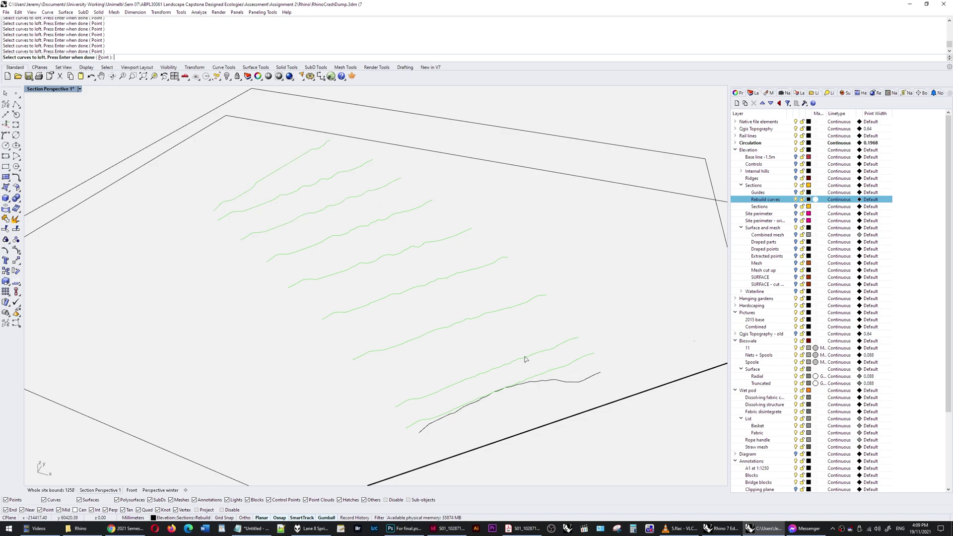
{"action": "key", "text": "Return"}
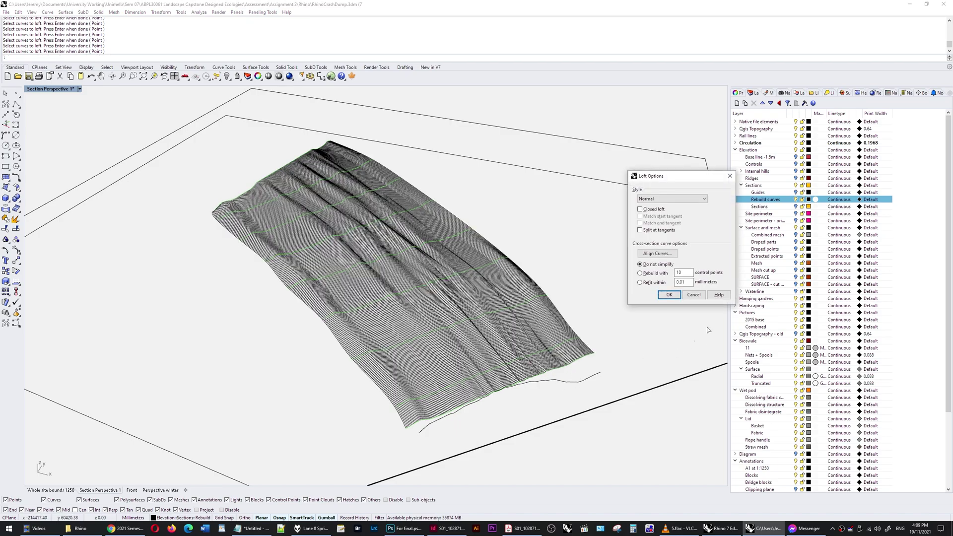
{"action": "left_click", "coordinate": [668, 295]}
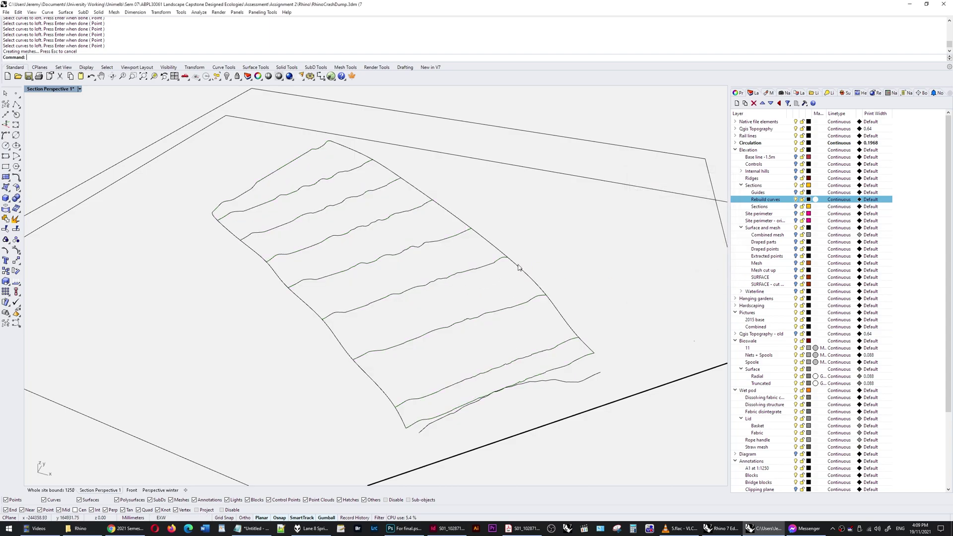
Rebuild the lofted surface with 600 U and 300 V points, degree 2 in both directions, deleting the input
{"action": "left_click", "coordinate": [518, 267]}
{"action": "type", "text": "Rebuild"}
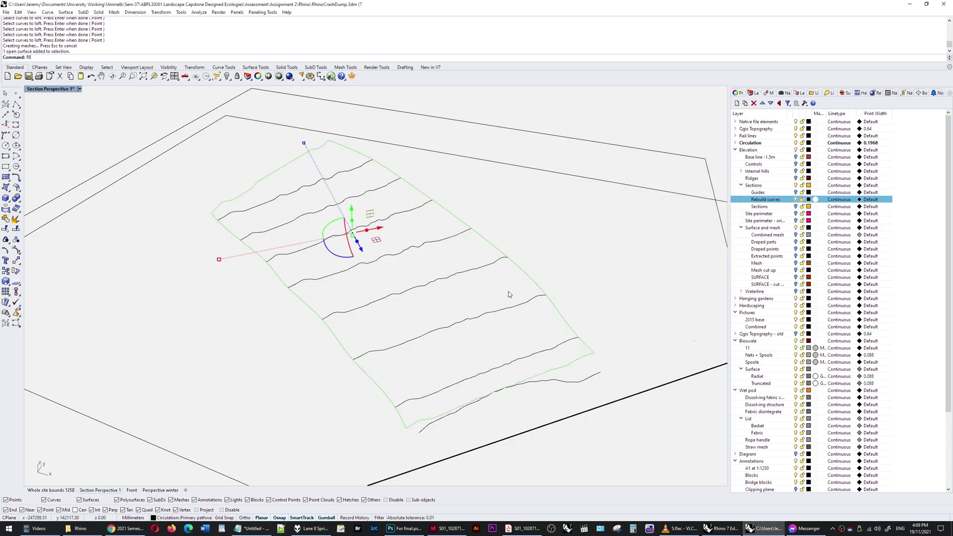
{"action": "key", "text": "Return"}
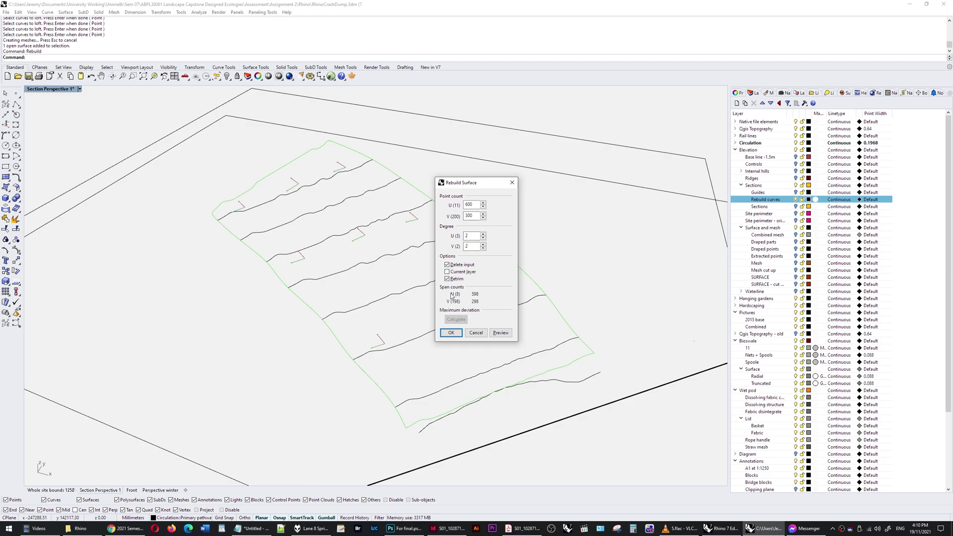
{"action": "left_click", "coordinate": [451, 333]}
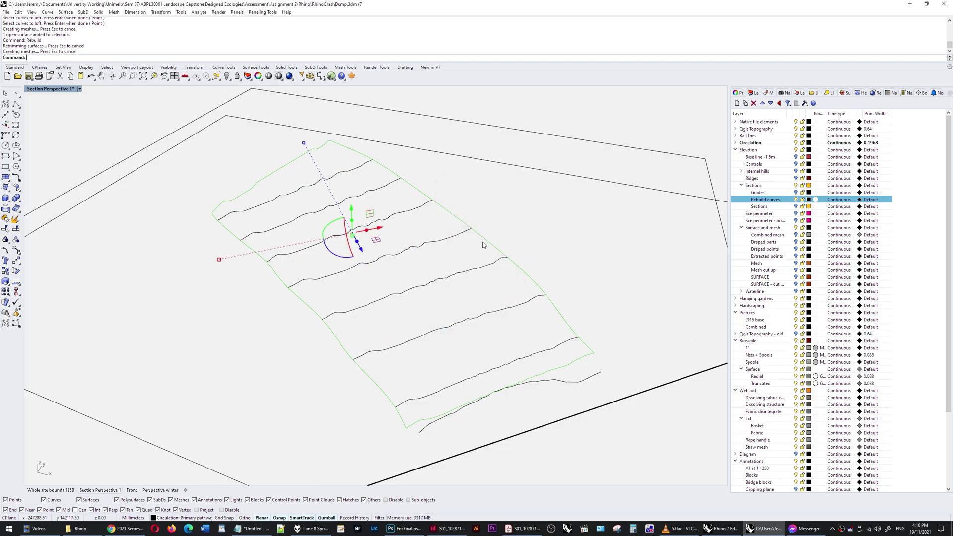
Show the rebuilt surface's isocurves at density 1 and inspect the resulting grid up close
{"action": "left_click", "coordinate": [737, 93]}
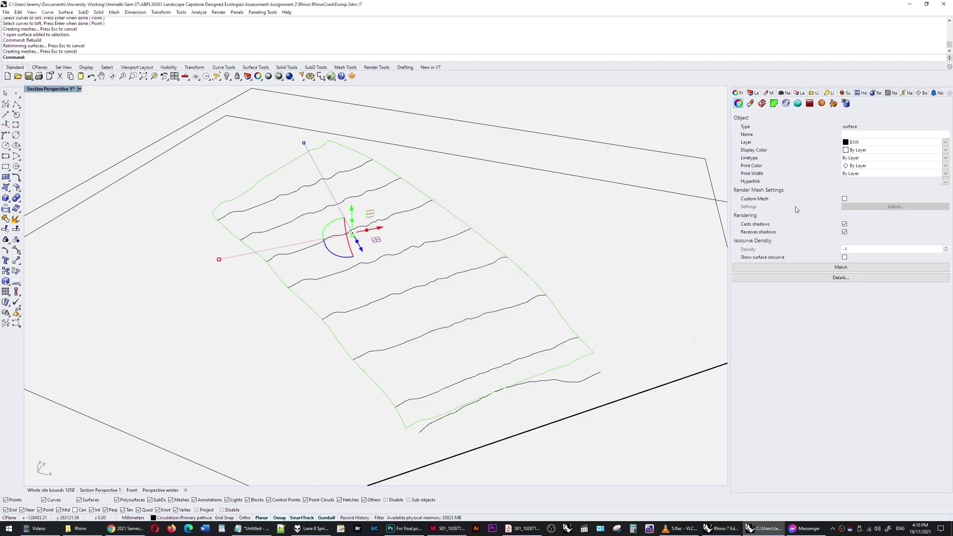
{"action": "left_click", "coordinate": [844, 257]}
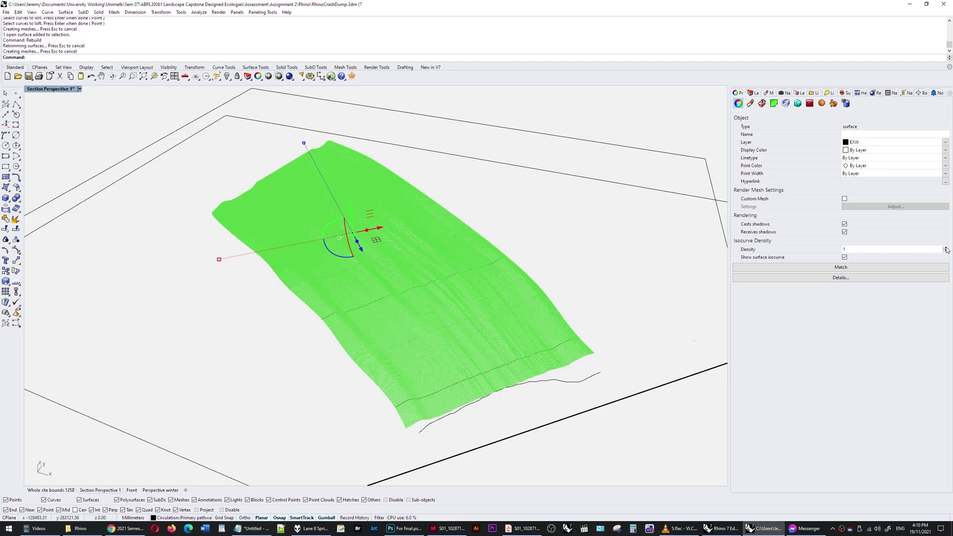
{"action": "key", "text": "Escape"}
{"action": "scroll", "coordinate": [463, 221], "scroll_direction": "up", "scroll_amount": 10}
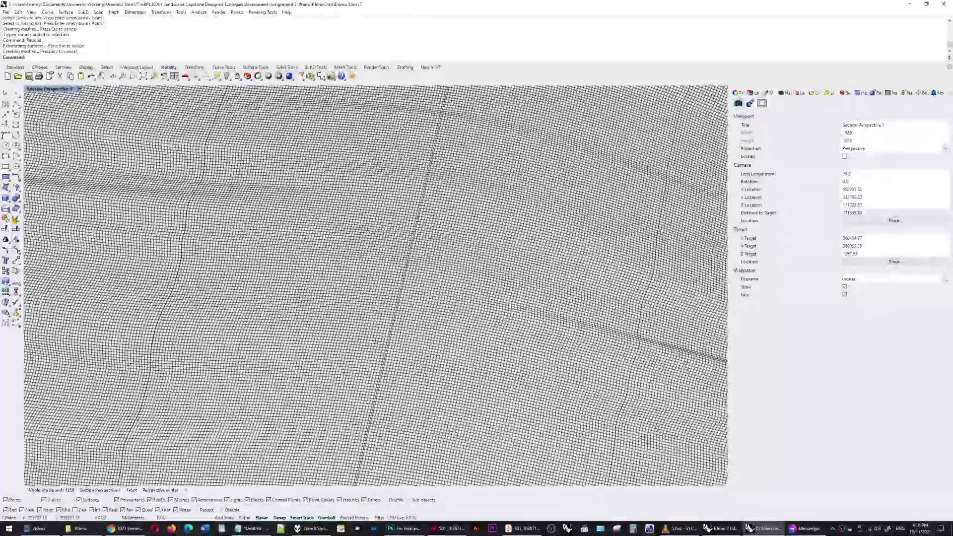
{"action": "scroll", "coordinate": [420, 316], "scroll_direction": "down", "scroll_amount": 10}
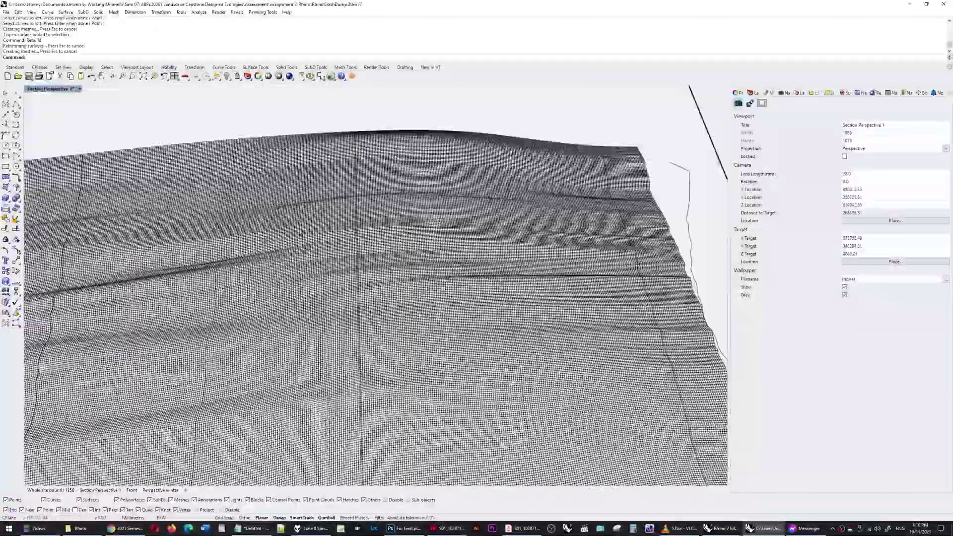
{"action": "right_click_drag", "start_coordinate": [420, 314], "coordinate": [281, 397]}
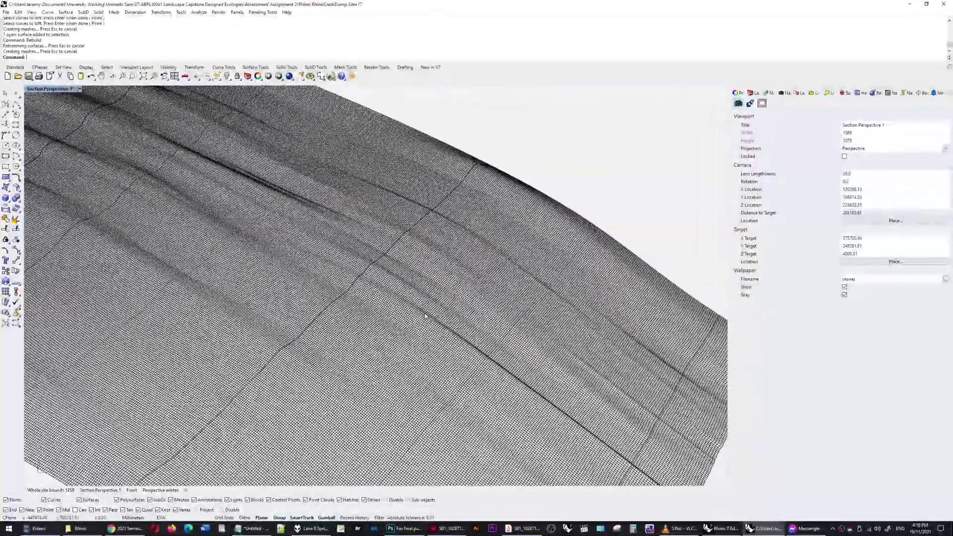
Turn on the control points of the rebuilt landform surface and view them up close
{"action": "left_click", "coordinate": [421, 313]}
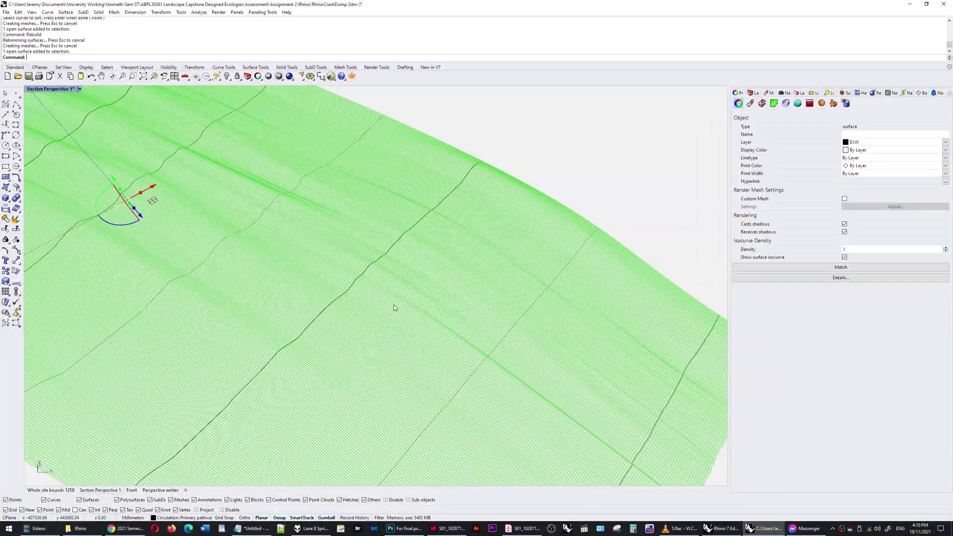
{"action": "key", "text": "F10"}
{"action": "scroll", "coordinate": [342, 347], "scroll_direction": "up", "scroll_amount": 5}
{"action": "right_click_drag", "start_coordinate": [350, 352], "coordinate": [392, 349], "text": "shift"}
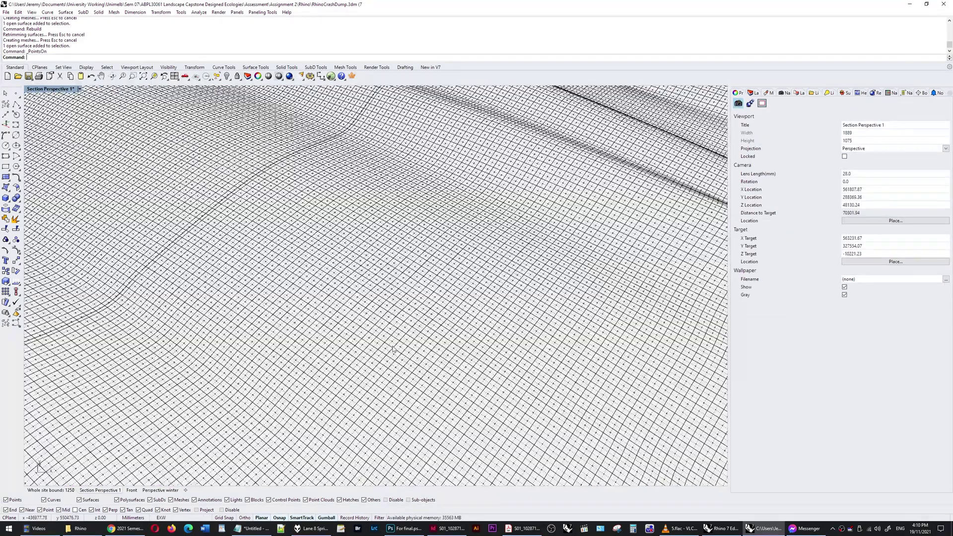
Lasso a rounded patch of control points on the landform surface and raise them slightly into a mound
{"action": "key", "text": "l"}
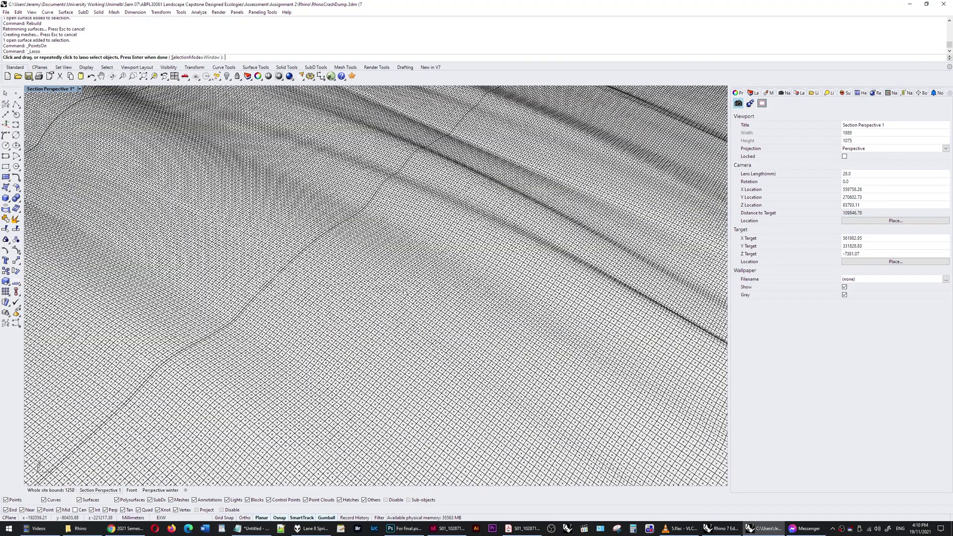
{"action": "mouse_move", "coordinate": [501, 224]}
{"action": "left_mouse_down"}
{"action": "mouse_move", "coordinate": [610, 287]}
{"action": "mouse_move", "coordinate": [437, 374]}
{"action": "mouse_move", "coordinate": [427, 240]}
{"action": "mouse_move", "coordinate": [514, 214]}
{"action": "left_mouse_up"}
{"action": "key", "text": "Return"}
{"action": "right_click_drag", "start_coordinate": [433, 354], "coordinate": [464, 328]}
{"action": "left_click_drag", "start_coordinate": [508, 224], "coordinate": [511, 218]}
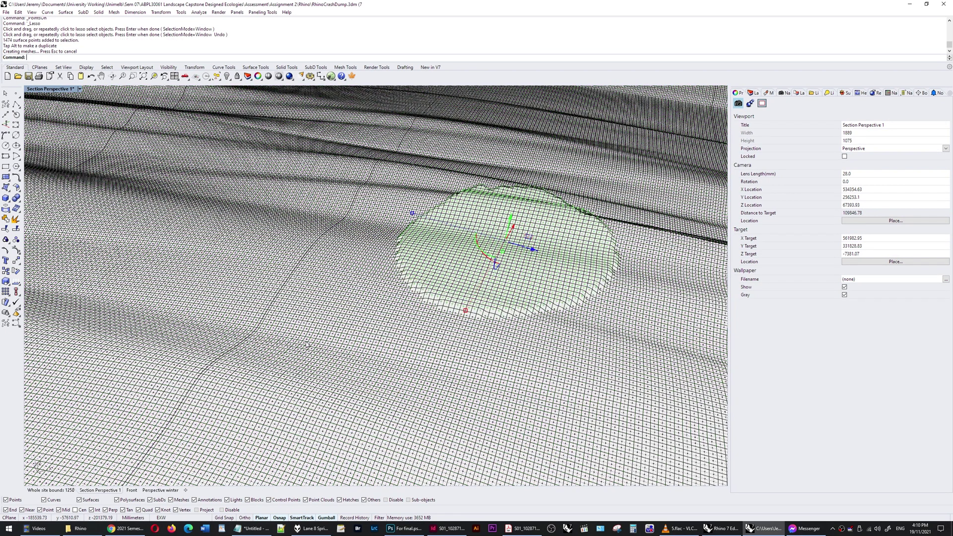
Lasso the control points on and around the raised mound and smooth them in Z only, with fixed boundaries and 100 smooth steps
{"action": "scroll", "coordinate": [307, 343], "scroll_direction": "down", "scroll_amount": 5}
{"action": "key", "text": "Escape"}
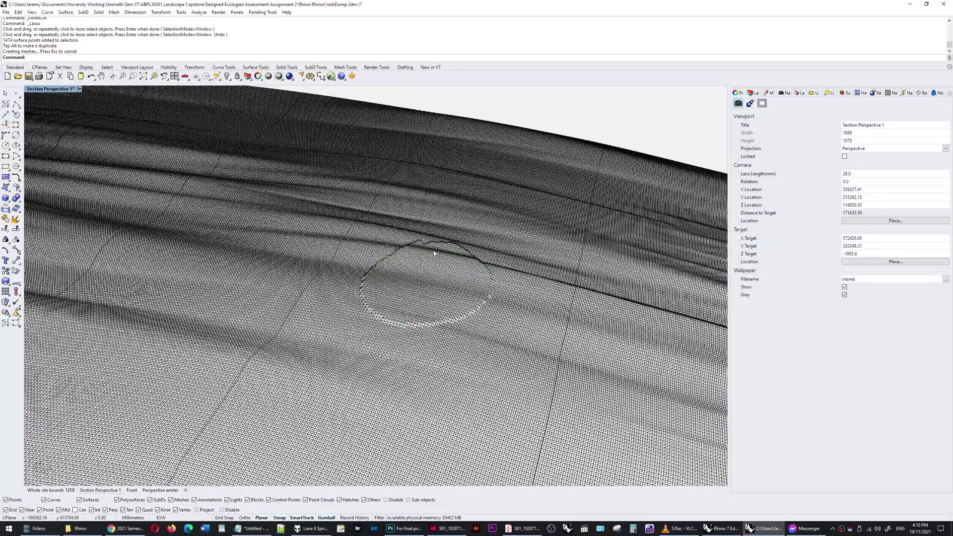
{"action": "key", "text": "Return"}
{"action": "mouse_move", "coordinate": [455, 230]}
{"action": "left_mouse_down"}
{"action": "mouse_move", "coordinate": [504, 293]}
{"action": "mouse_move", "coordinate": [347, 318]}
{"action": "mouse_move", "coordinate": [414, 236]}
{"action": "left_mouse_up"}
{"action": "type", "text": "smooth"}
{"action": "key", "text": "Return"}
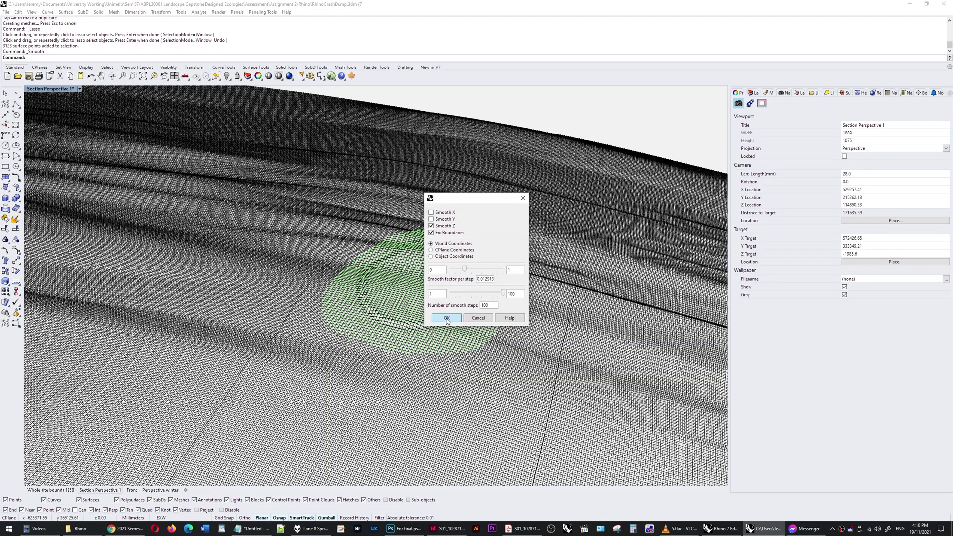
{"action": "left_click", "coordinate": [447, 318]}
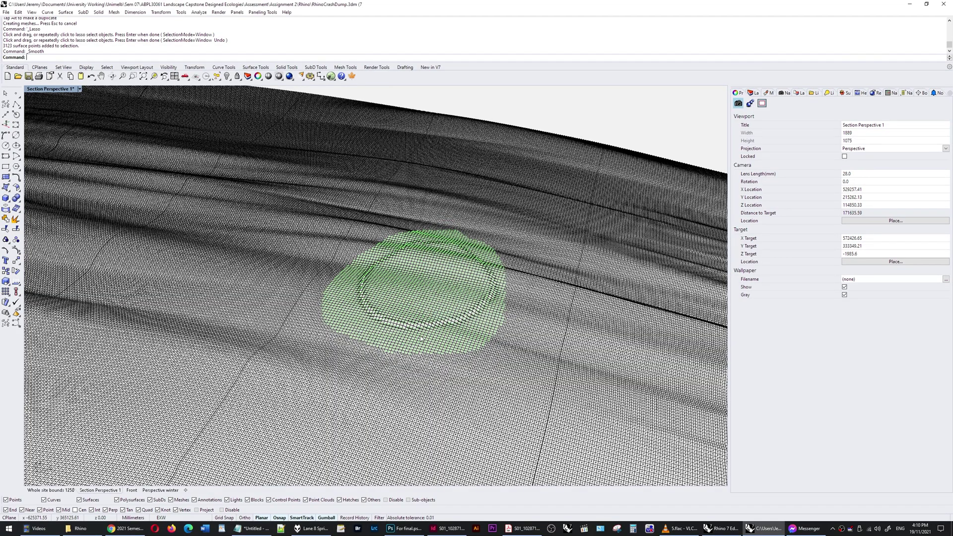
Inspect the smoothed mound from several angles and turn off the surface's control points
{"action": "key", "text": "Escape"}
{"action": "mouse_move", "coordinate": [438, 316]}
{"action": "right_mouse_down"}
{"action": "mouse_move", "coordinate": [401, 293]}
{"action": "mouse_move", "coordinate": [377, 318]}
{"action": "mouse_move", "coordinate": [354, 282]}
{"action": "right_mouse_up"}
{"action": "scroll", "coordinate": [401, 298], "scroll_direction": "up", "scroll_amount": 8}
{"action": "scroll", "coordinate": [355, 283], "scroll_direction": "down", "scroll_amount": 6}
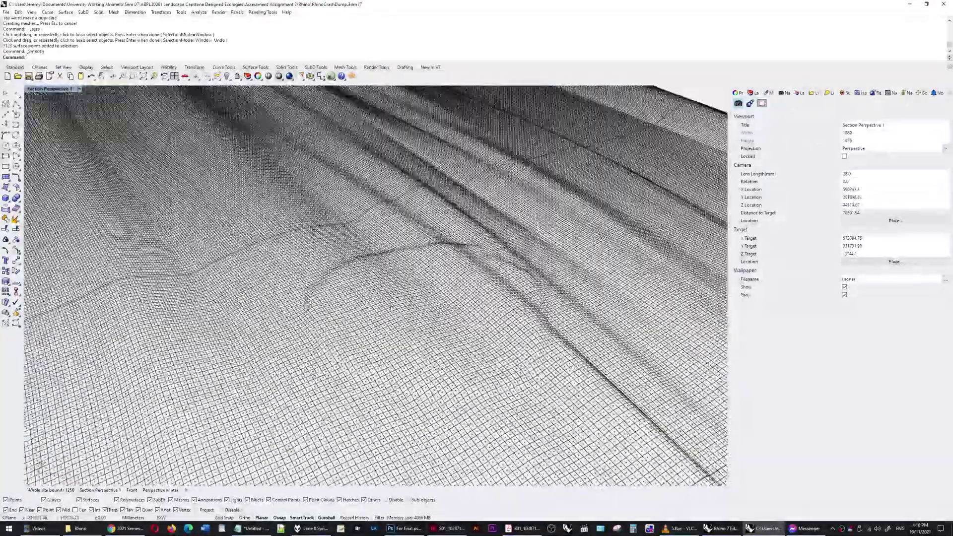
{"action": "key", "text": "F11"}
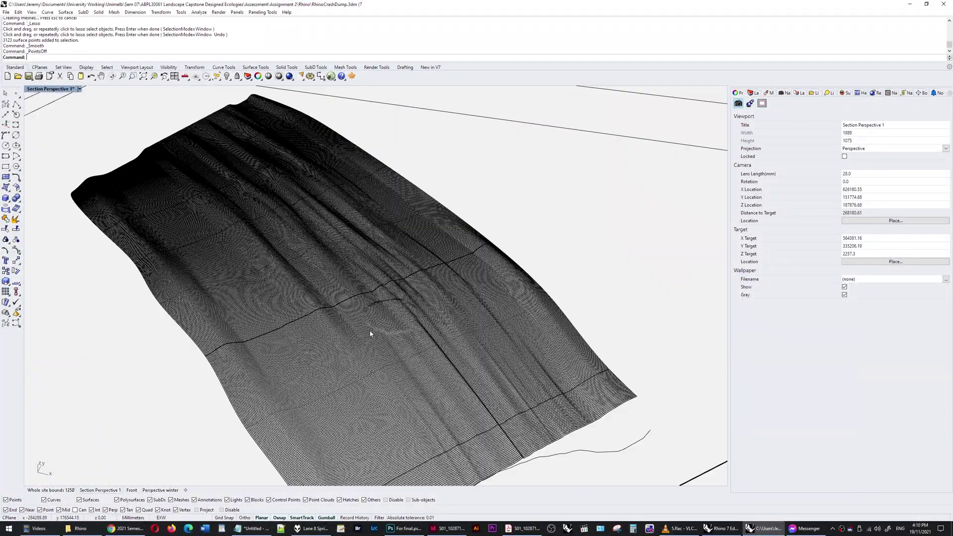
{"action": "right_click_drag", "start_coordinate": [373, 332], "coordinate": [392, 339]}
{"action": "left_click", "coordinate": [383, 237]}
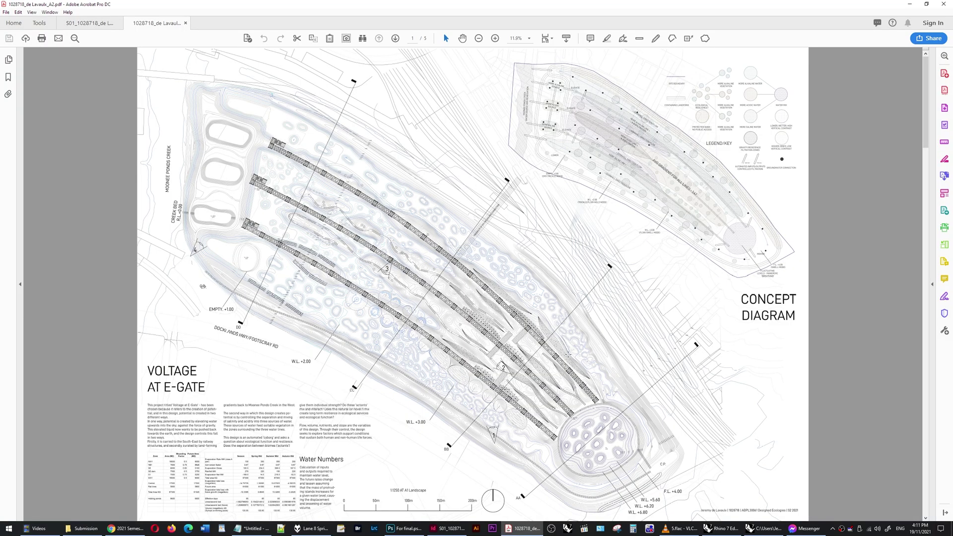
Examine the contours across the final site plan PDF in Acrobat, and switch to the hand-drawn site plan in Photoshop for comparison
{"action": "key", "text": "ctrl+1"}
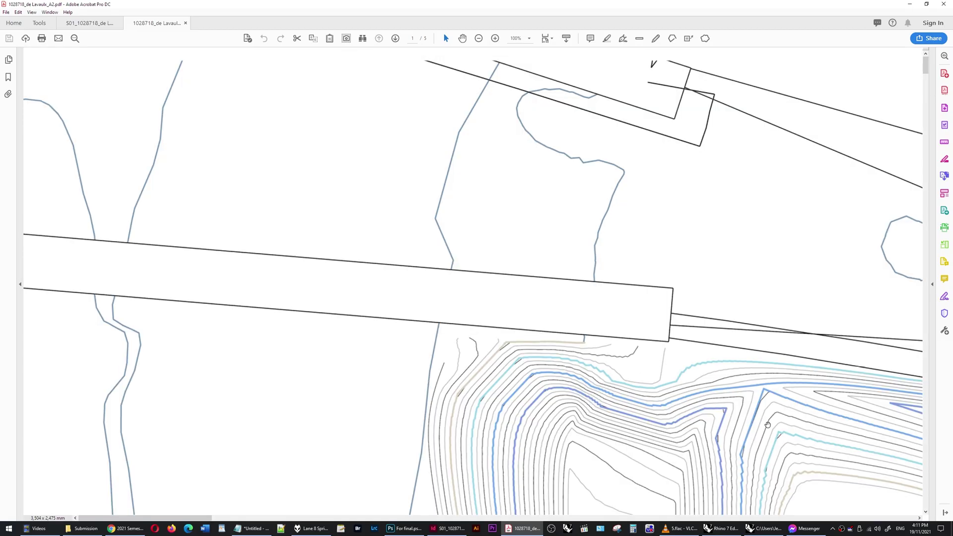
{"action": "middle_click_drag", "start_coordinate": [765, 425], "coordinate": [586, 199]}
{"action": "middle_click_drag", "start_coordinate": [822, 403], "coordinate": [380, 258]}
{"action": "middle_click_drag", "start_coordinate": [727, 409], "coordinate": [497, 261]}
{"action": "scroll", "coordinate": [498, 261], "scroll_direction": "down", "scroll_amount": 5, "text": "ctrl"}
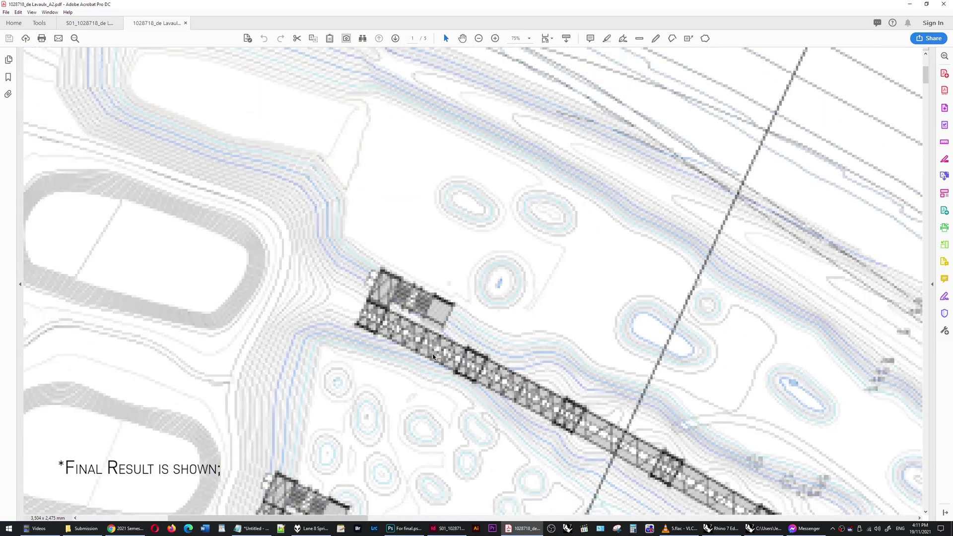
{"action": "middle_click_drag", "start_coordinate": [675, 452], "coordinate": [411, 127]}
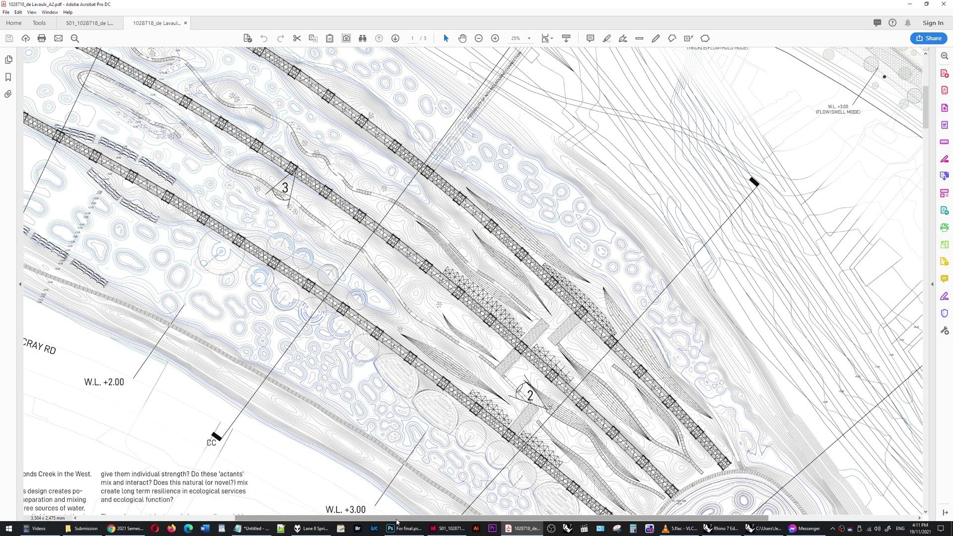
{"action": "left_click", "coordinate": [404, 528]}
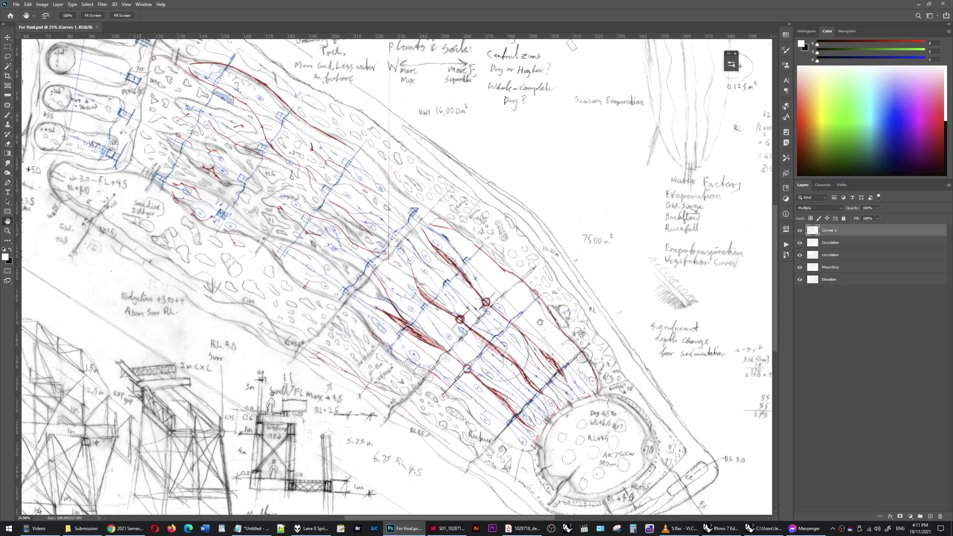